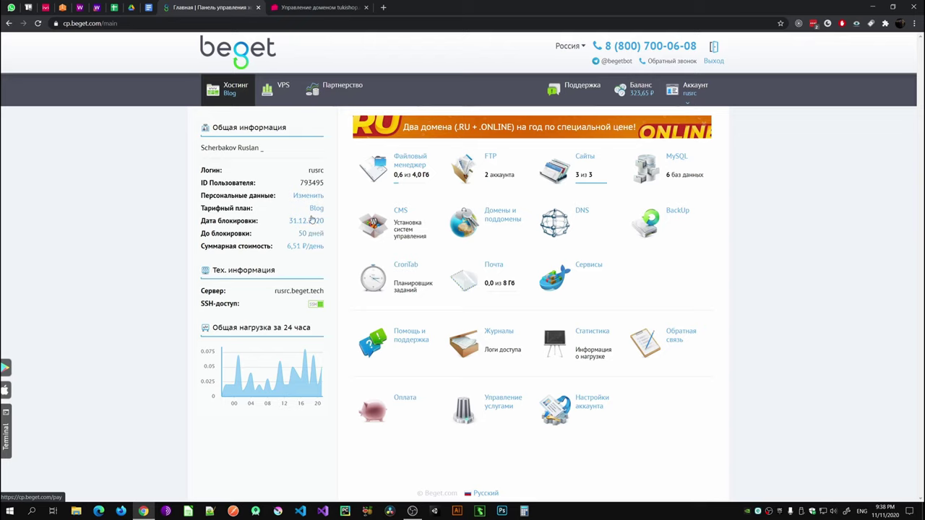
# Step: Check super-puper-domain.ru availability on REG.RU across zones, with .ru offered at 199 ₽
pyautogui.click(296, 8)
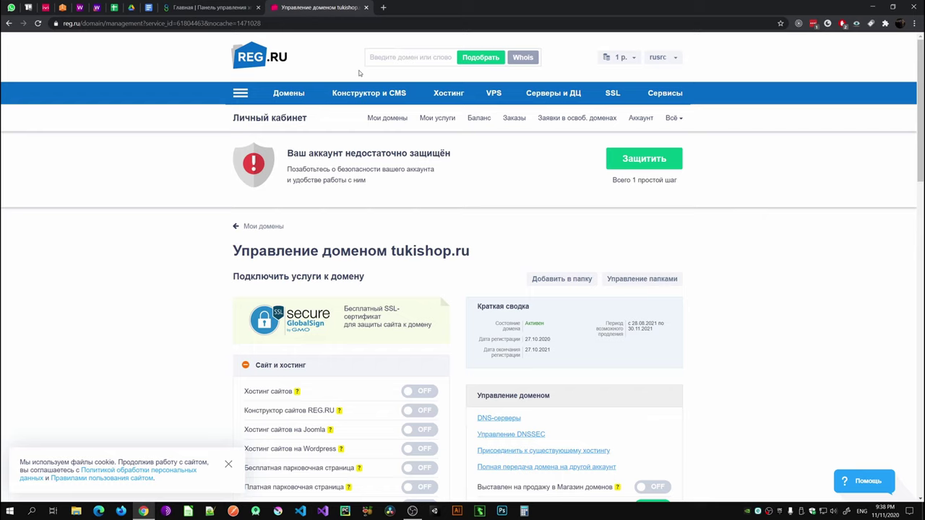
pyautogui.click(383, 57)
pyautogui.write('super-puper-domain.ru')
pyautogui.moveTo(445, 57); pyautogui.dragTo(364, 68)
pyautogui.hotkey('ctrl', 'c')
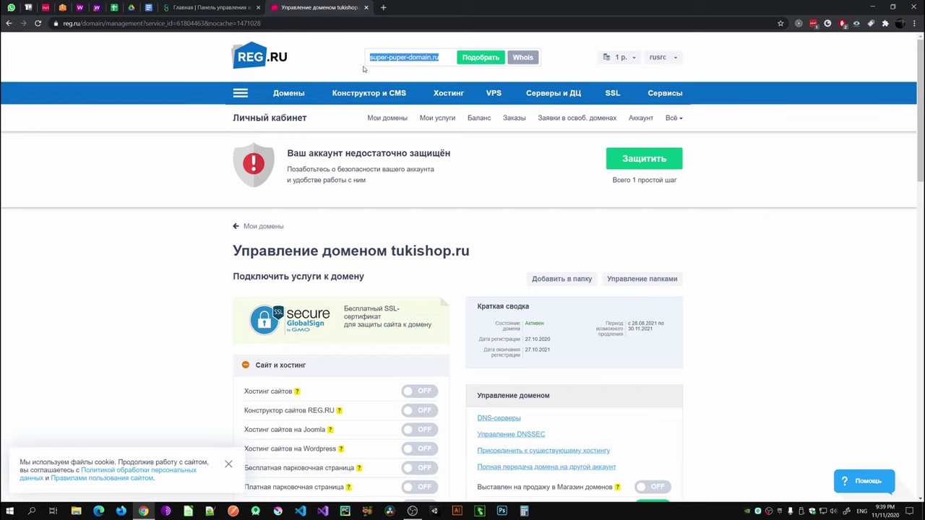
pyautogui.press('BackSpace')
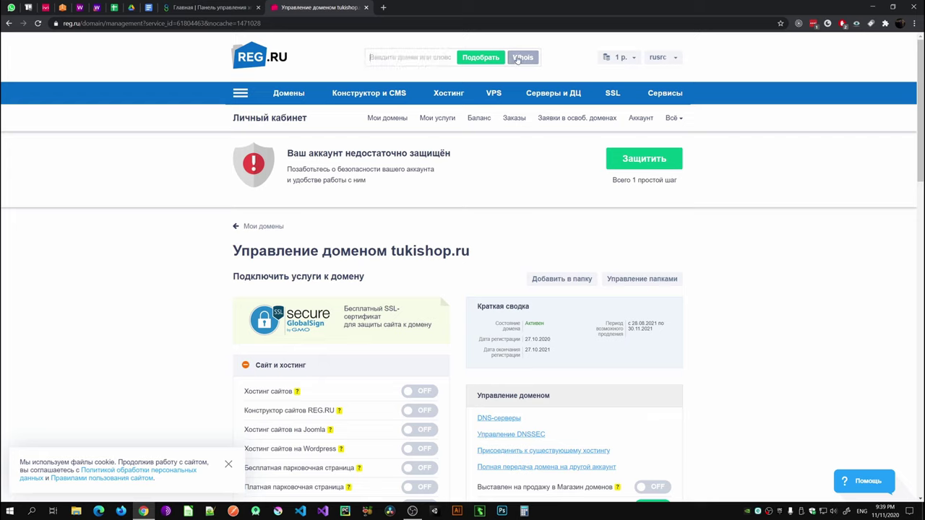
pyautogui.hotkey('ctrl', 'v')
pyautogui.press('Return')
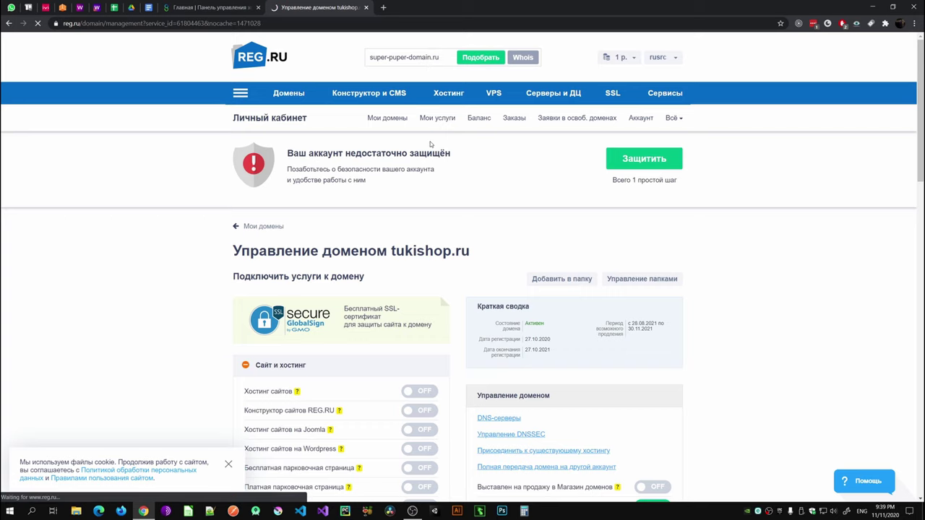
pyautogui.scroll(-1, 430, 148)
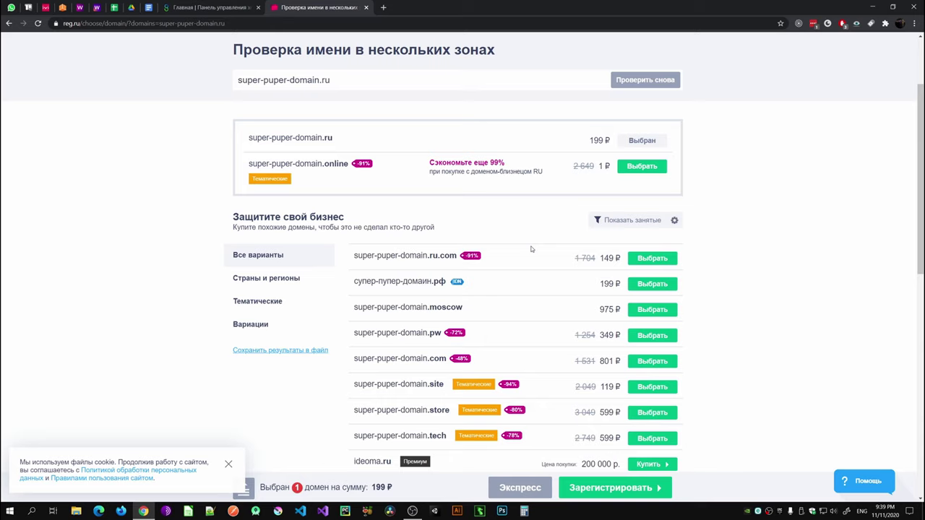
pyautogui.scroll(3, 531, 250)
# Step: Open tukishop.ru from Мои домены and go to its DNS-серверы page
pyautogui.click(677, 58)
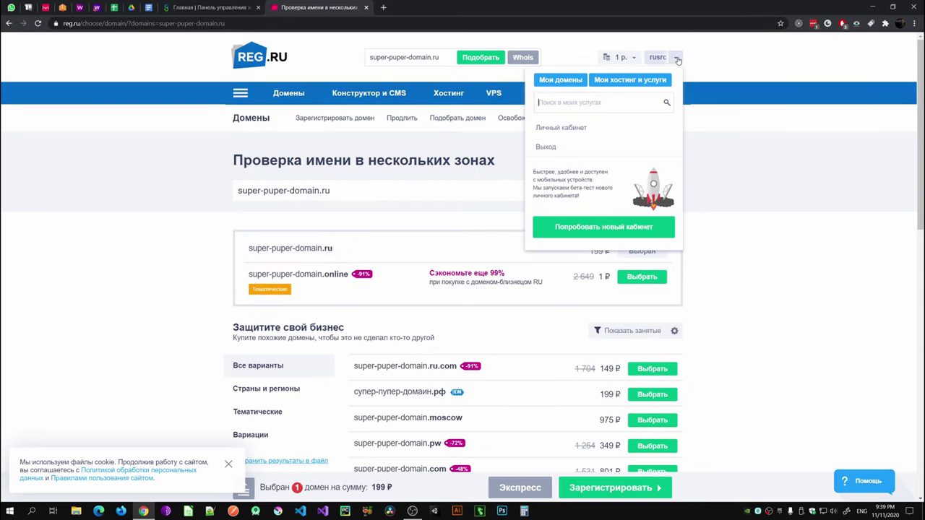
pyautogui.click(560, 80)
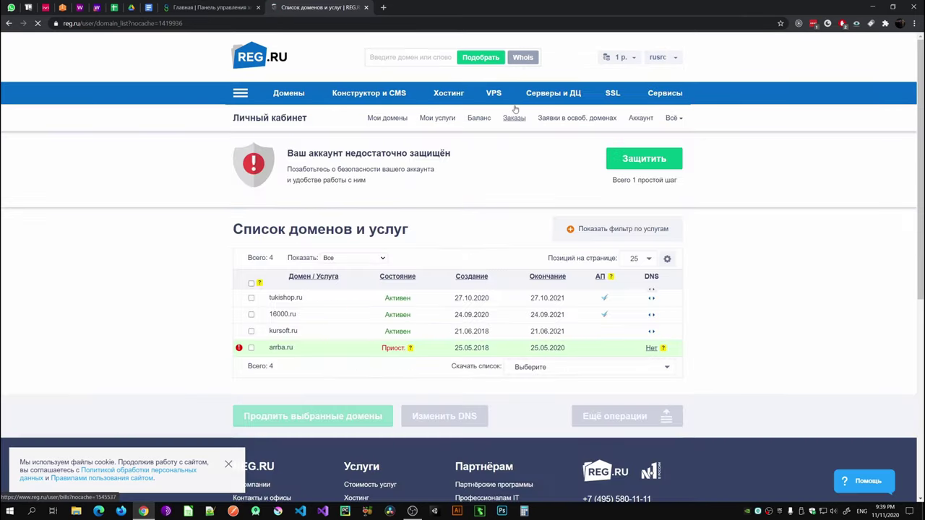
pyautogui.click(279, 301)
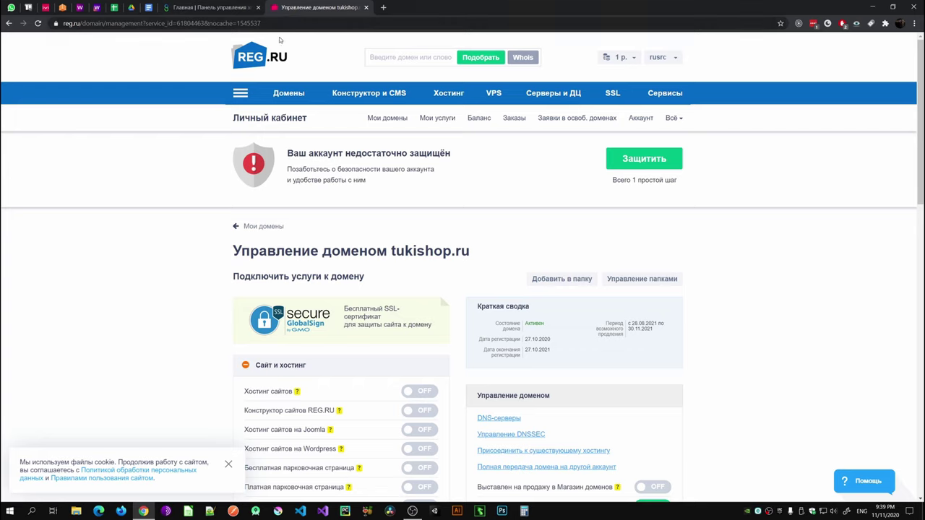
pyautogui.scroll(-1, 439, 264)
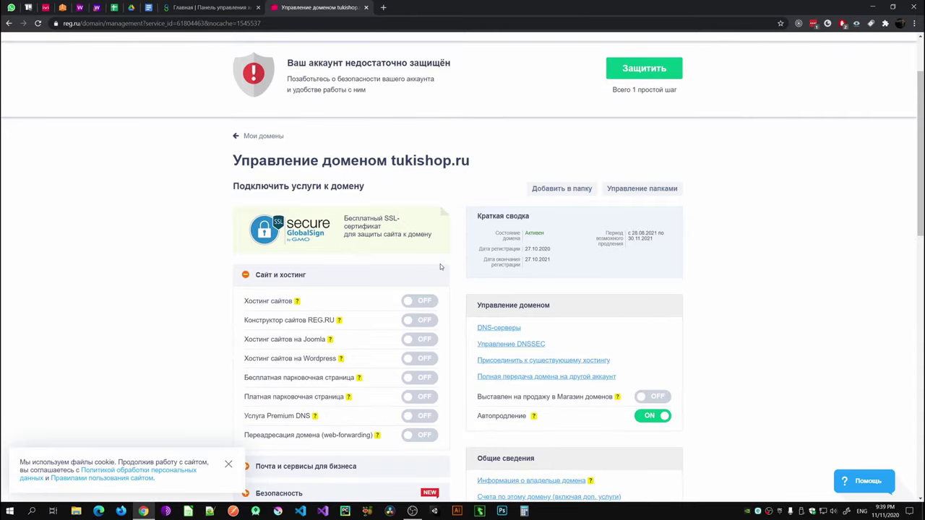
pyautogui.scroll(1, 440, 264)
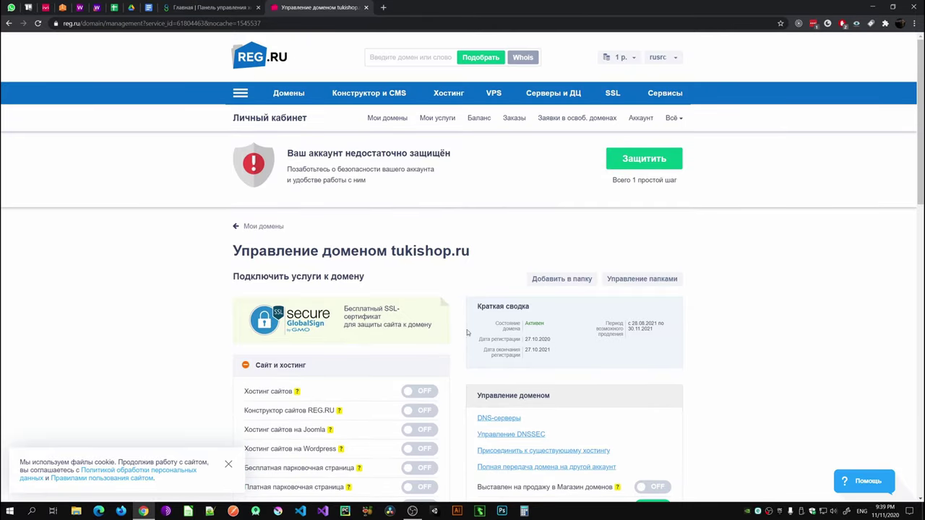
pyautogui.scroll(-2, 467, 302)
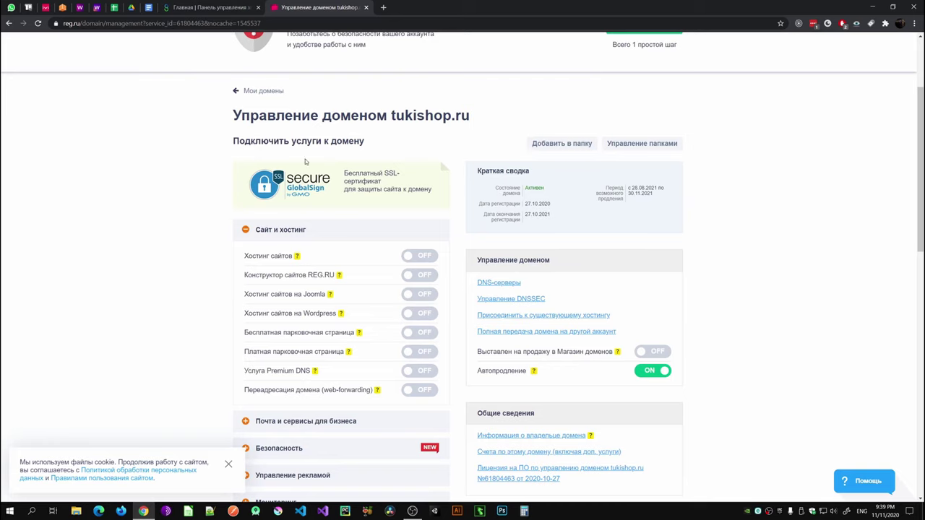
pyautogui.click(489, 285)
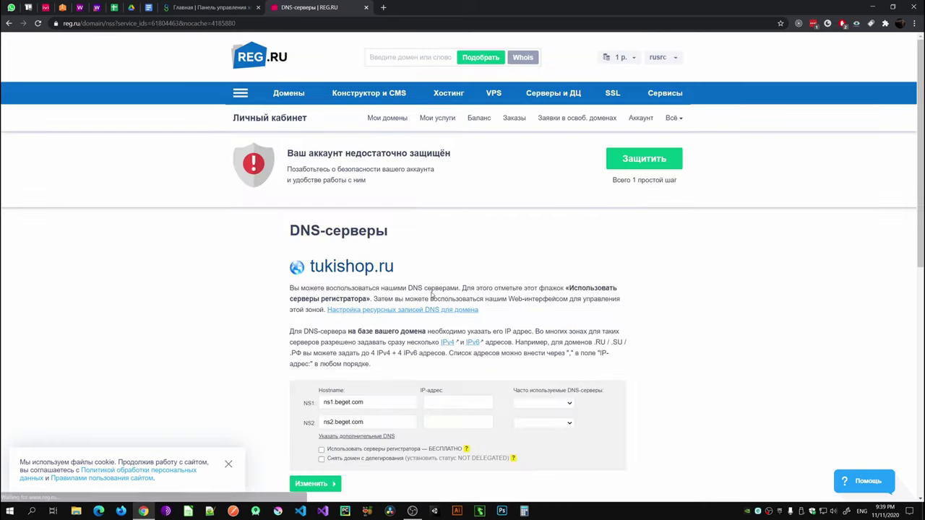
# Step: Review the ns1.beget.com and ns2.beget.com nameserver entries, then return to Beget
pyautogui.scroll(-1, 427, 287)
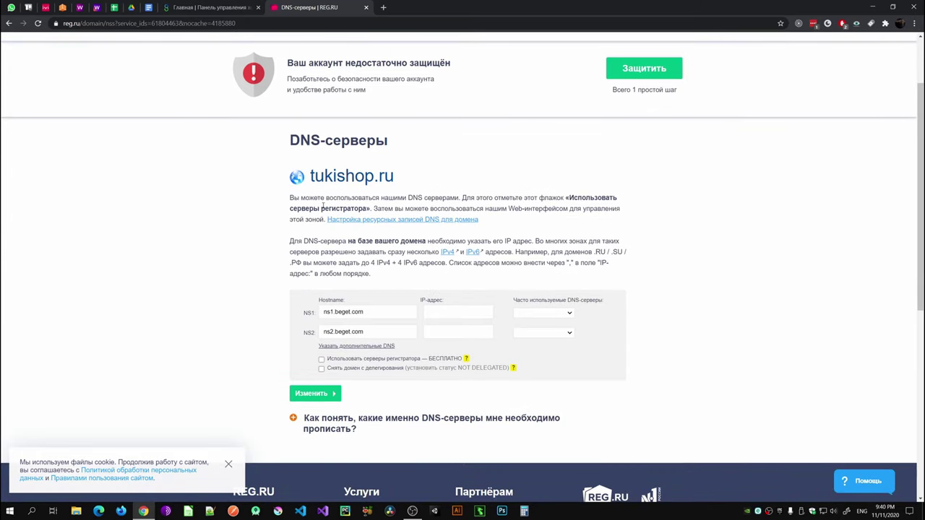
pyautogui.scroll(-1, 367, 289)
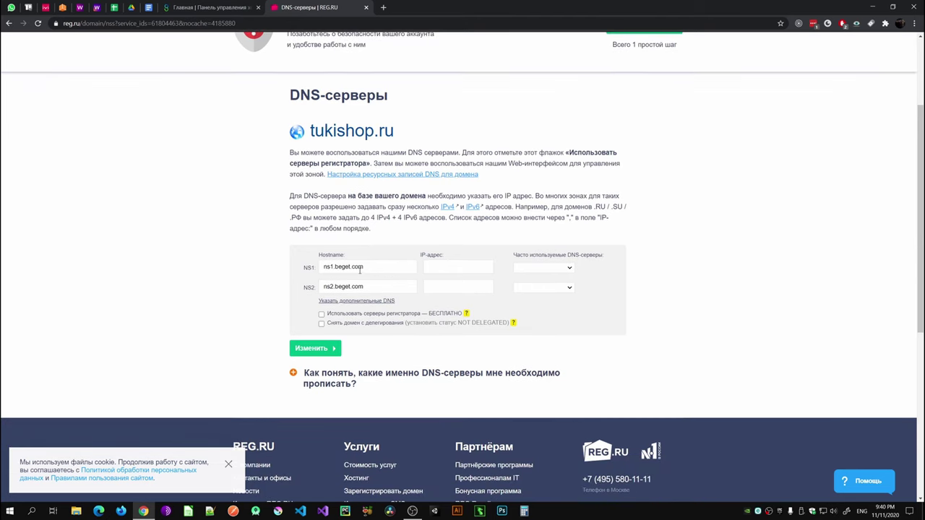
pyautogui.click(229, 9)
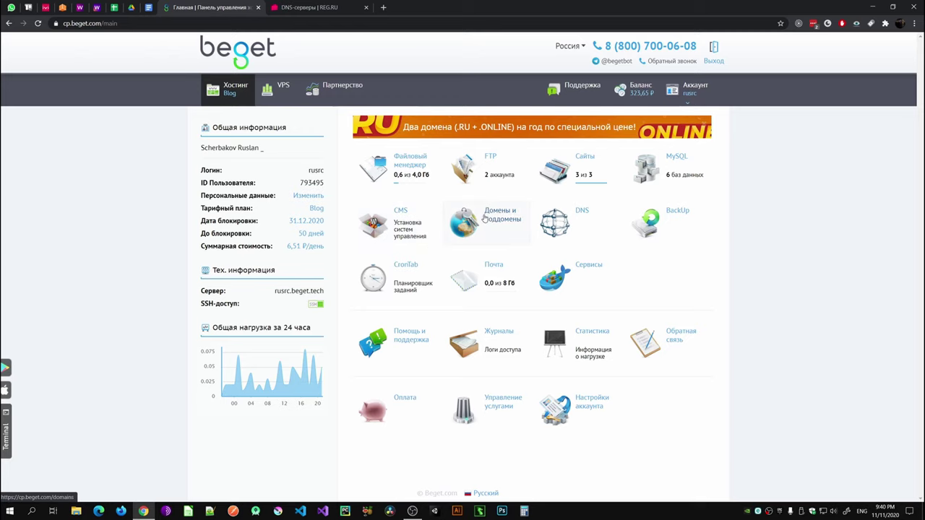
# Step: Open Домены и поддомены in Beget and highlight its listed ns beget.com DNS names
pyautogui.click(484, 219)
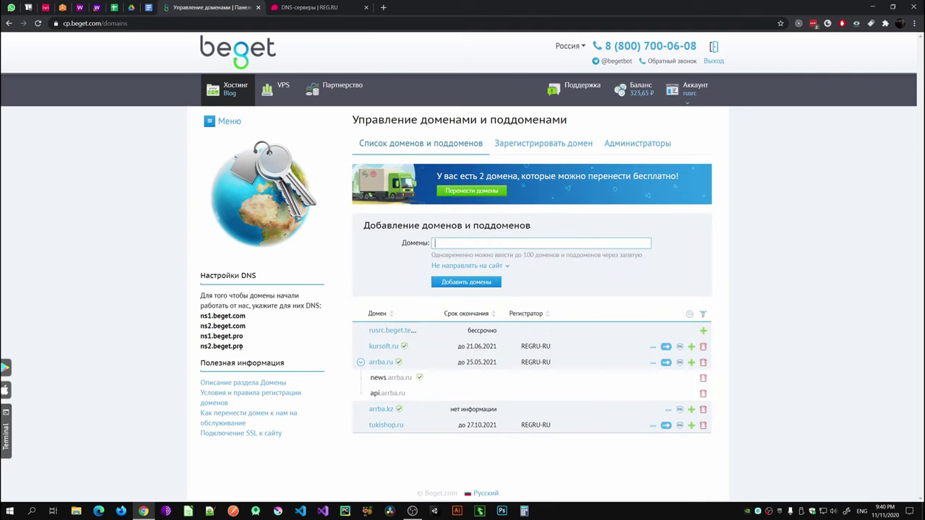
pyautogui.moveTo(245, 347); pyautogui.dragTo(200, 314)
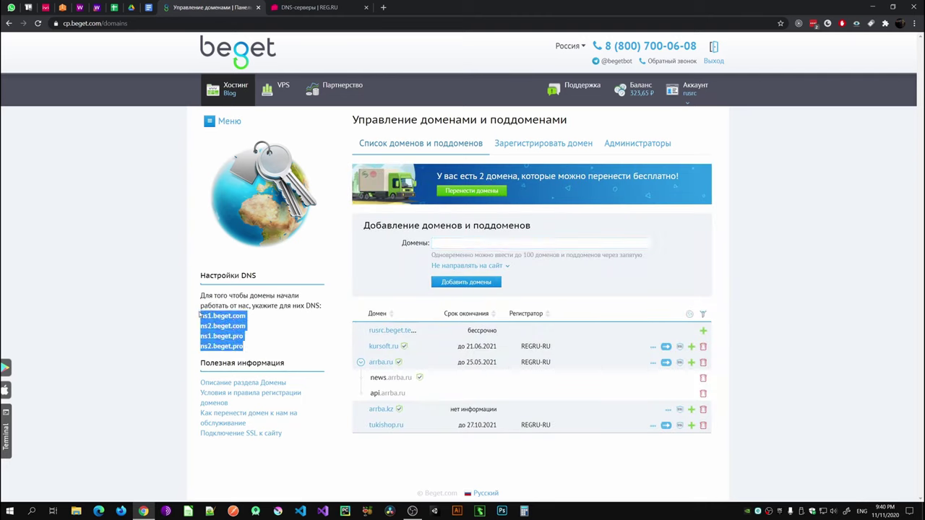
pyautogui.click(263, 327)
pyautogui.moveTo(268, 324); pyautogui.dragTo(200, 317)
pyautogui.click(267, 326)
# Step: Compare them against REG.RU's NS1 ns1.beget.com and NS2 ns2.beget.com fields
pyautogui.click(315, 7)
pyautogui.moveTo(365, 267); pyautogui.dragTo(322, 287)
pyautogui.click(354, 286)
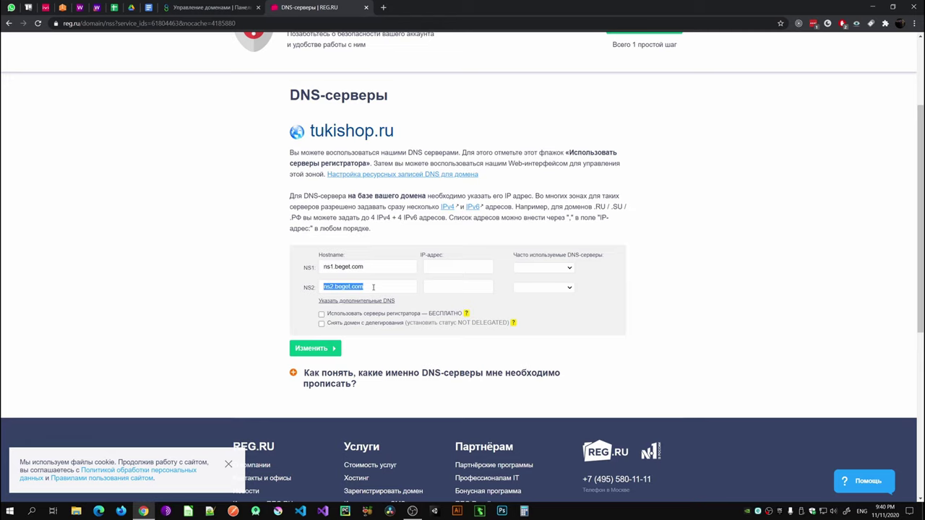
pyautogui.click(314, 348)
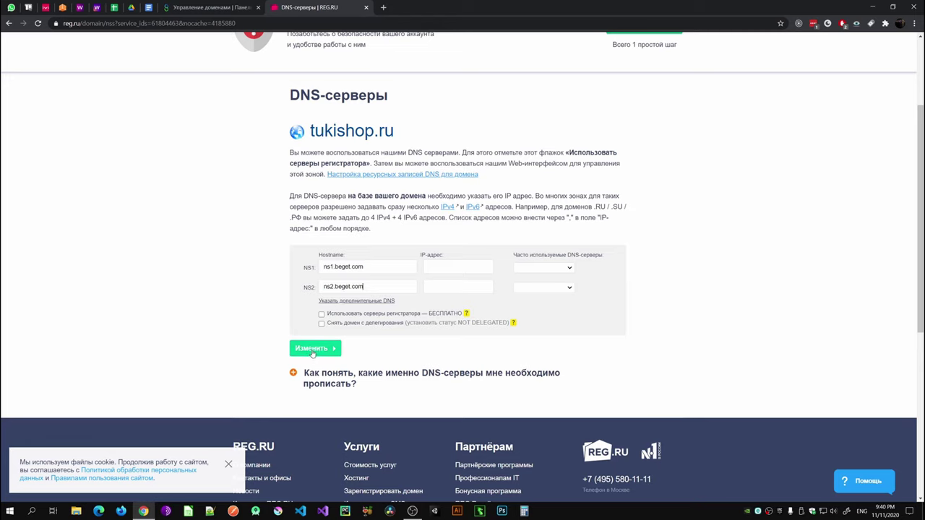
# Step: Collapse arrba.ru's subdomains in the Beget domain list
pyautogui.click(227, 8)
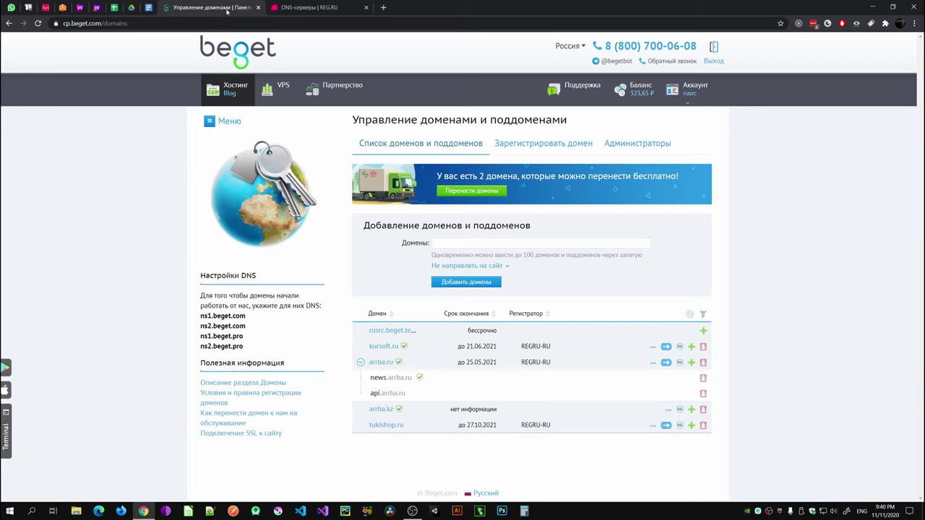
pyautogui.click(361, 362)
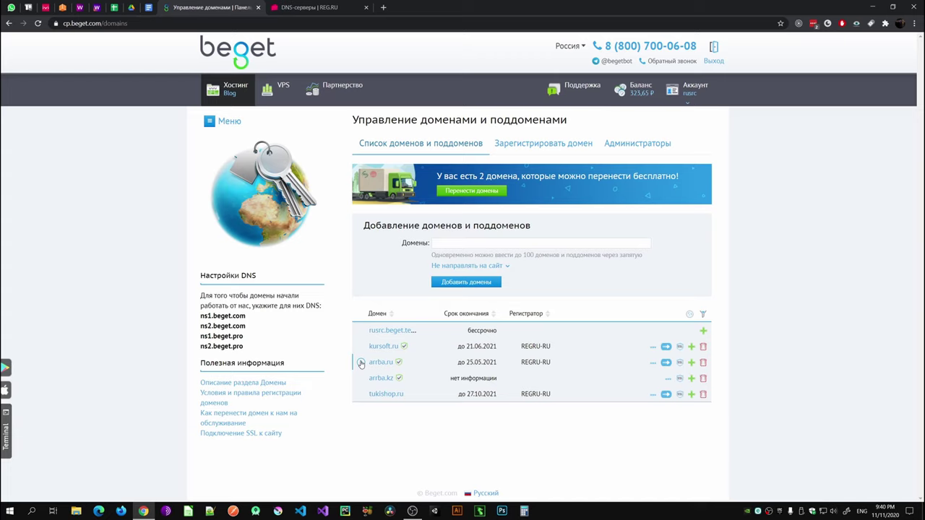
pyautogui.click(383, 8)
# Step: Load tukishop.ru in a new tab, showing it is not linked to any directory
pyautogui.write('tuk')
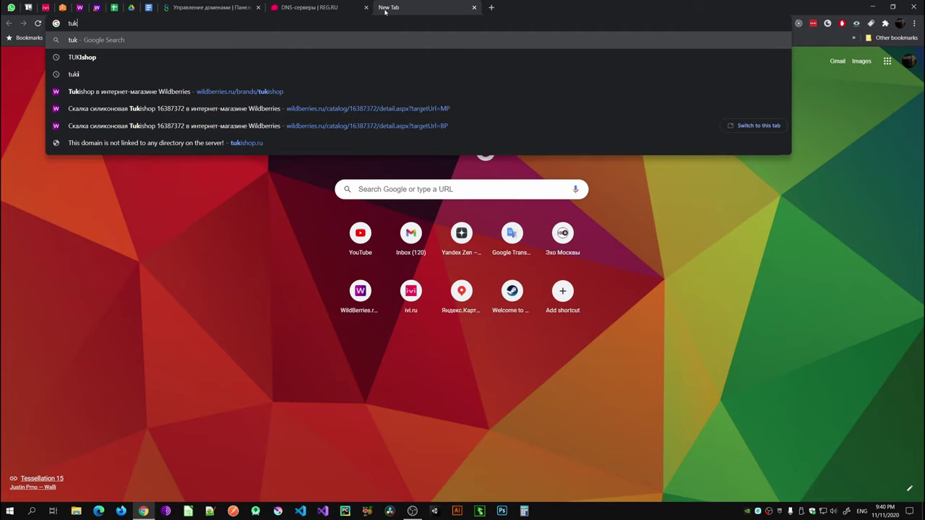
pyautogui.press('Down')
pyautogui.press('Down')
pyautogui.press('Down')
pyautogui.press('Down')
pyautogui.press('Down')
pyautogui.press('Down')
pyautogui.press('Return')
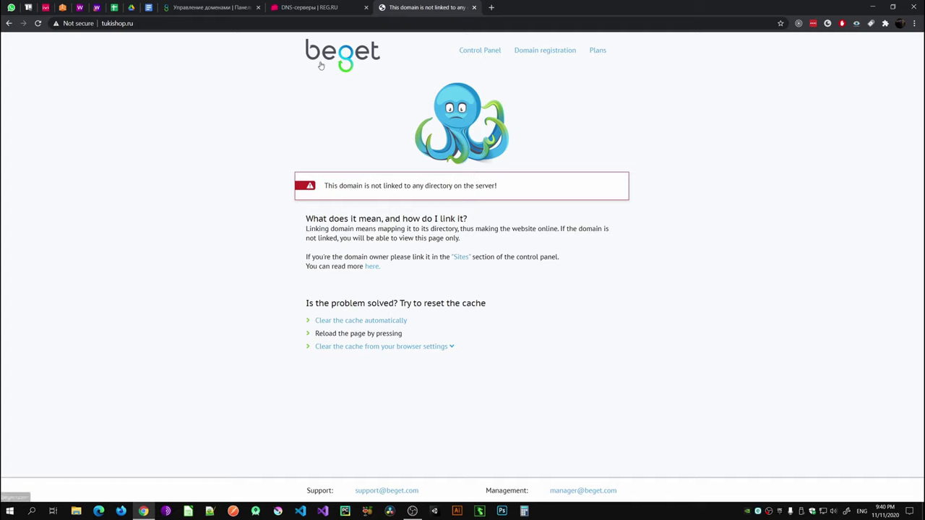
pyautogui.moveTo(324, 186); pyautogui.dragTo(497, 186)
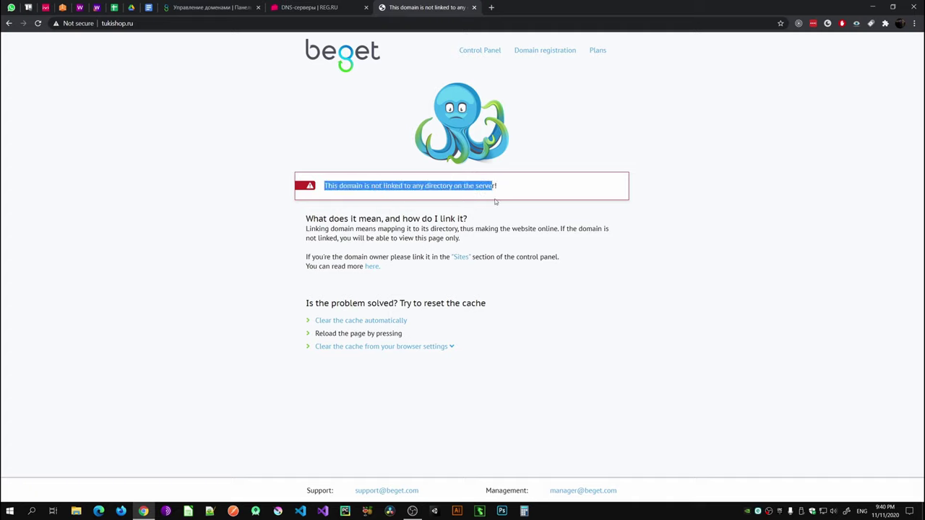
pyautogui.click(485, 228)
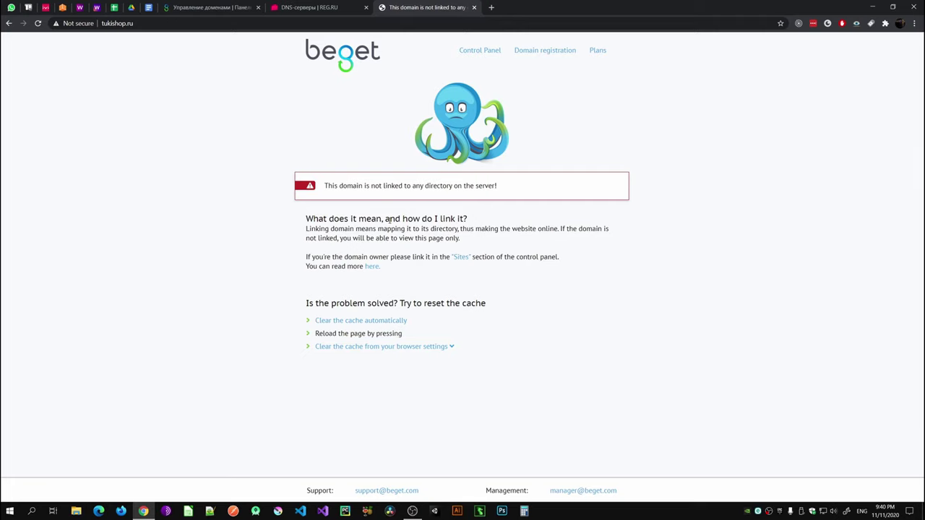
pyautogui.click(211, 7)
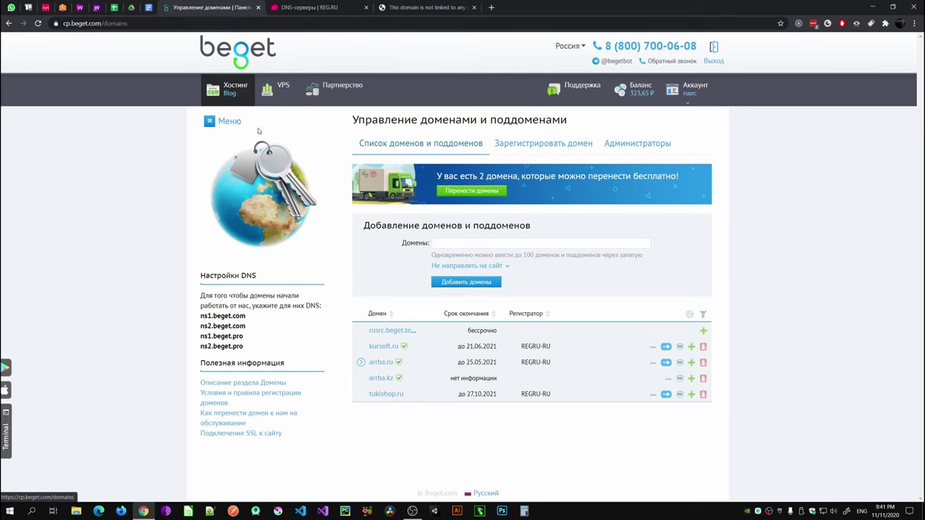
# Step: Reopen Beget's domains and subdomains page and highlight the ns2.beget.com name
pyautogui.click(240, 60)
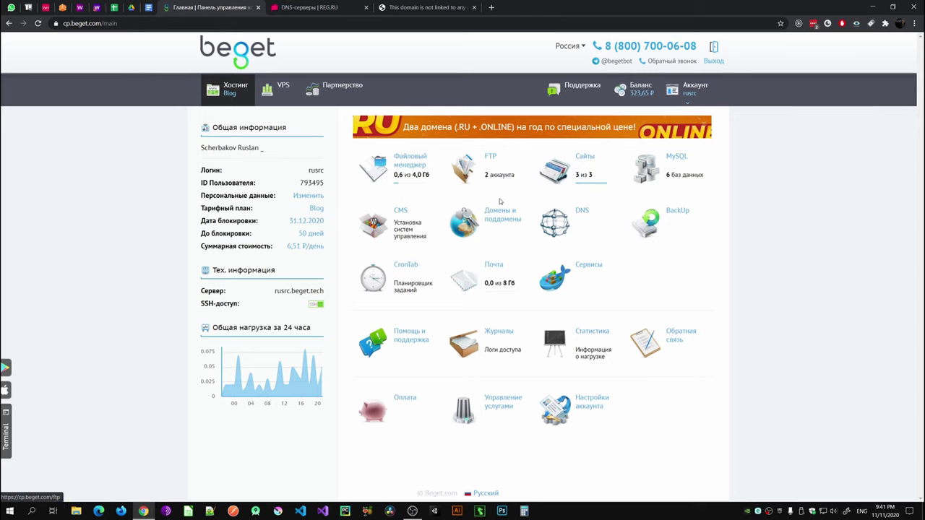
pyautogui.click(489, 219)
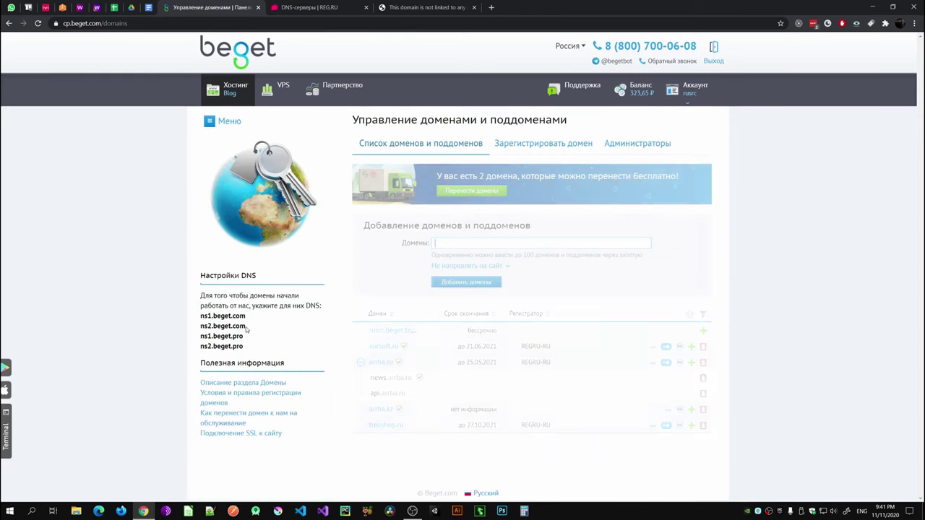
pyautogui.moveTo(246, 326); pyautogui.dragTo(201, 317)
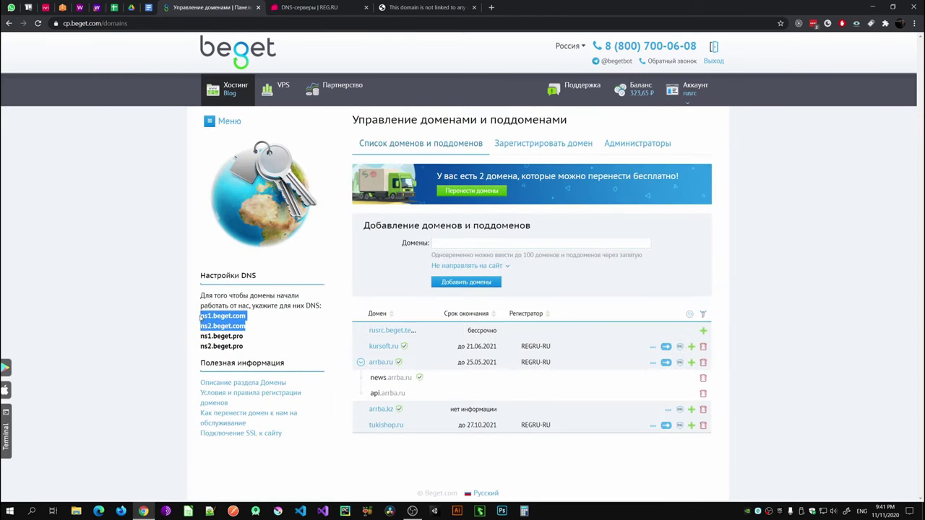
# Step: In REG.RU, reopen tukishop.ru's DNS-серверы page via Мои домены
pyautogui.click(311, 7)
pyautogui.scroll(3, 369, 247)
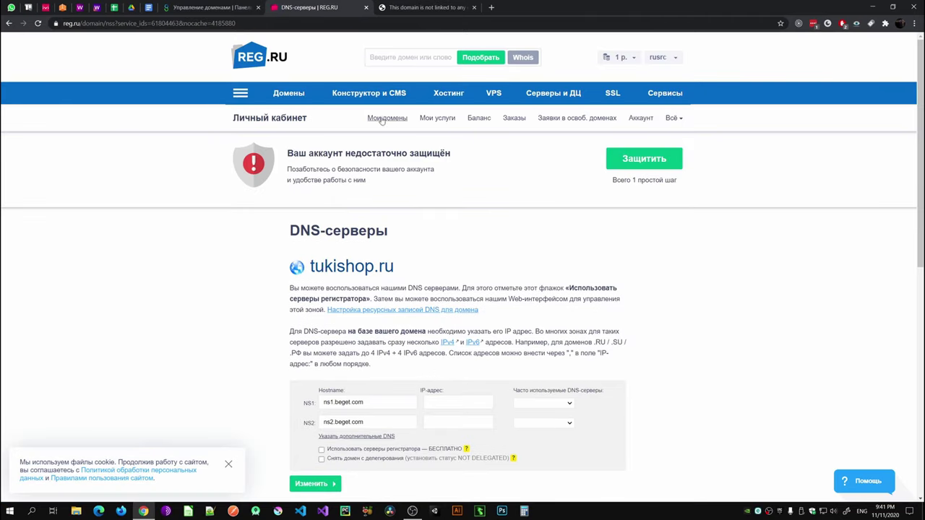
pyautogui.click(663, 57)
pyautogui.click(560, 80)
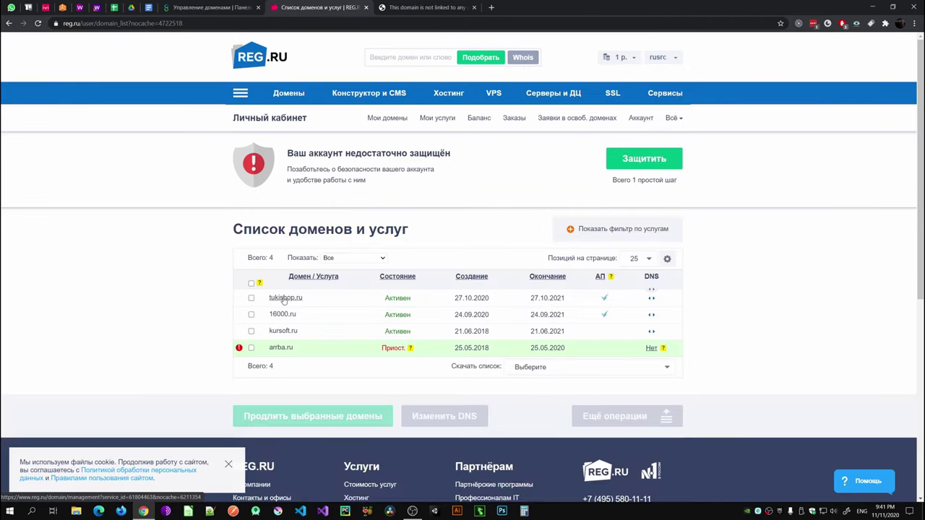
pyautogui.click(284, 300)
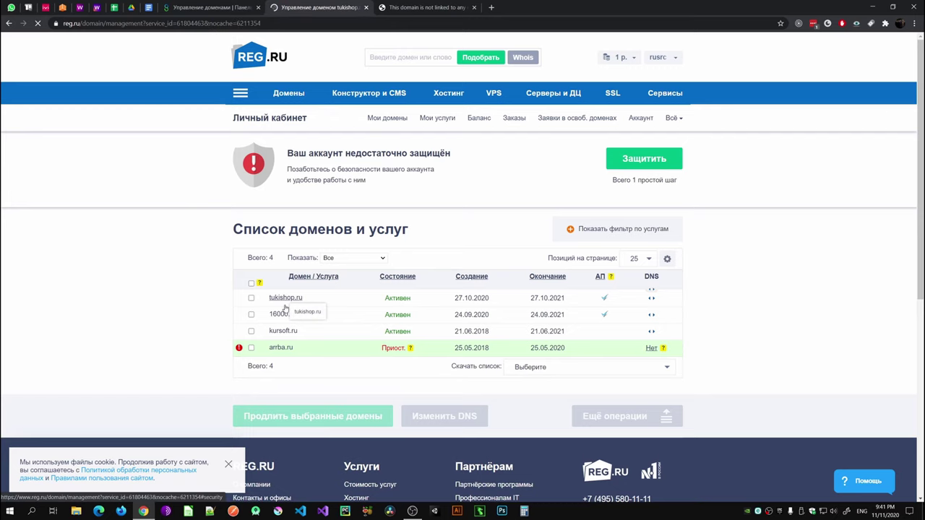
pyautogui.scroll(-2, 433, 332)
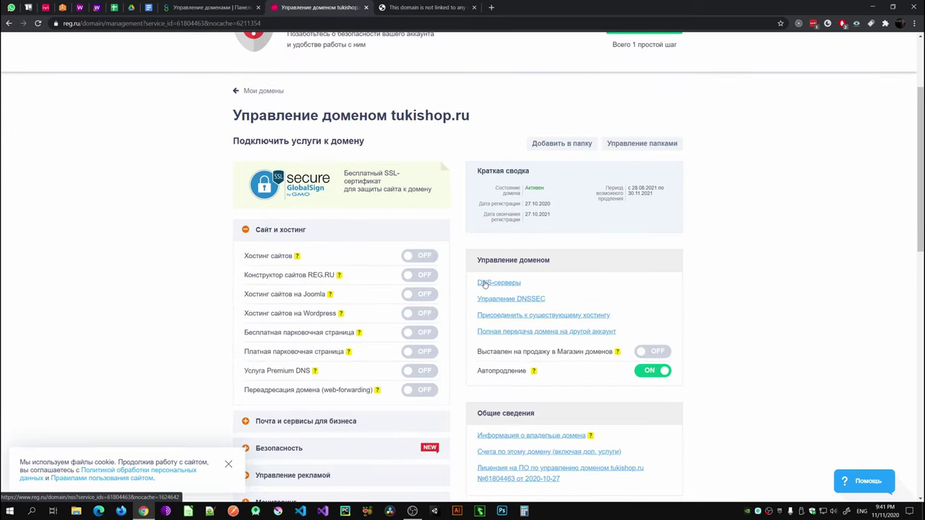
pyautogui.click(484, 284)
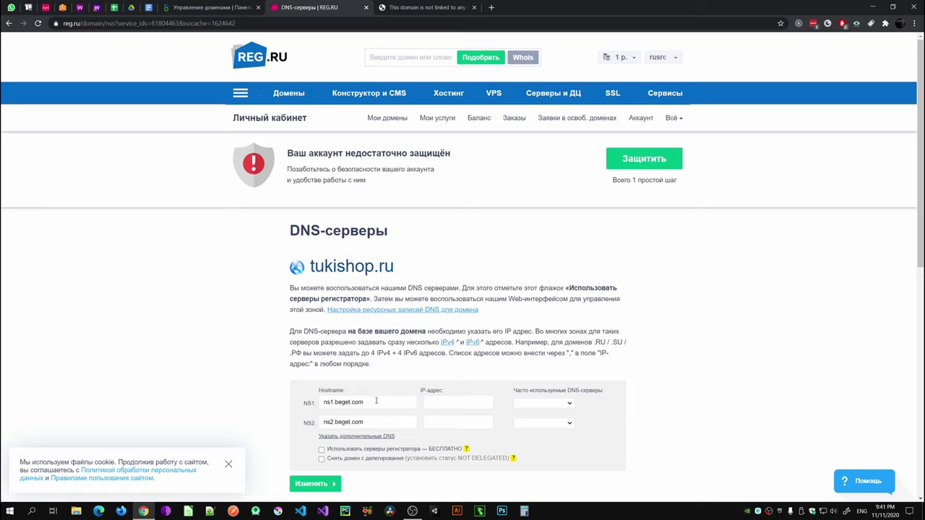
# Step: Verify the NS1 and NS2 fields read ns1.beget.com and ns2.beget.com
pyautogui.doubleClick(354, 401)
pyautogui.scroll(-2, 292, 398)
pyautogui.click(335, 265)
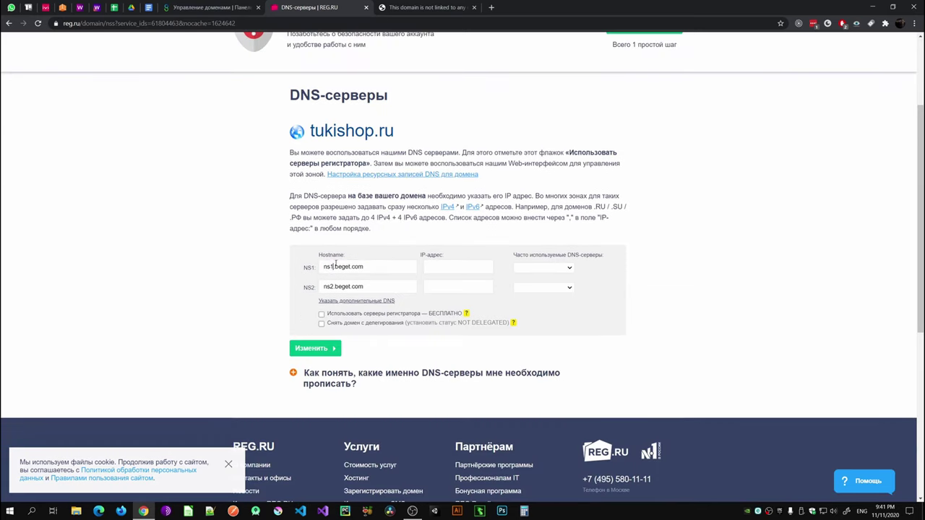
pyautogui.doubleClick(353, 265)
pyautogui.doubleClick(341, 286)
pyautogui.click(338, 286)
pyautogui.click(216, 9)
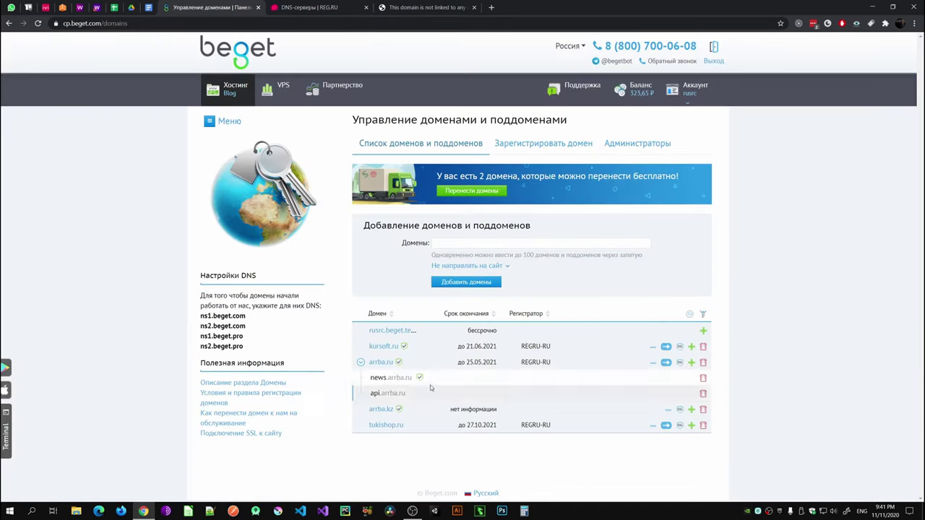
# Step: Collapse arrba.ru, confirm tukishop.ru is still unlinked, and return to the Хостинг dashboard
pyautogui.click(360, 362)
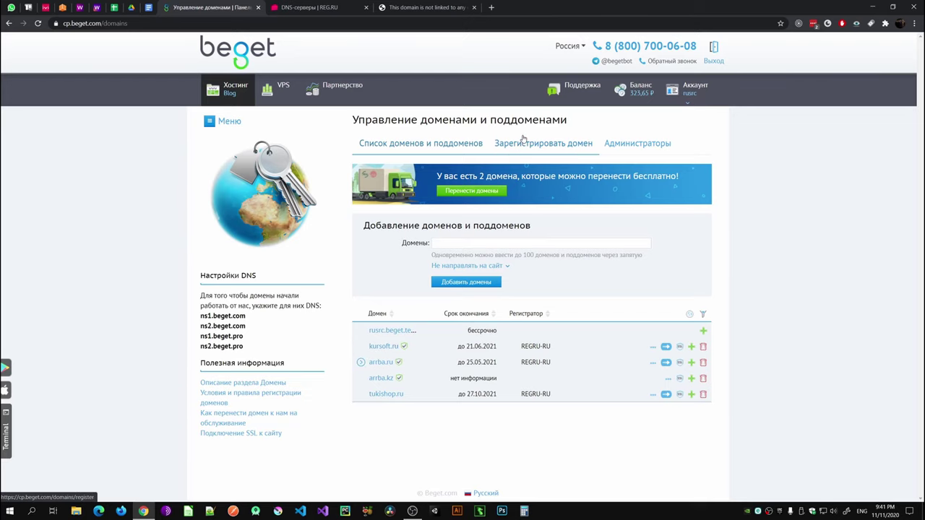
pyautogui.click(416, 10)
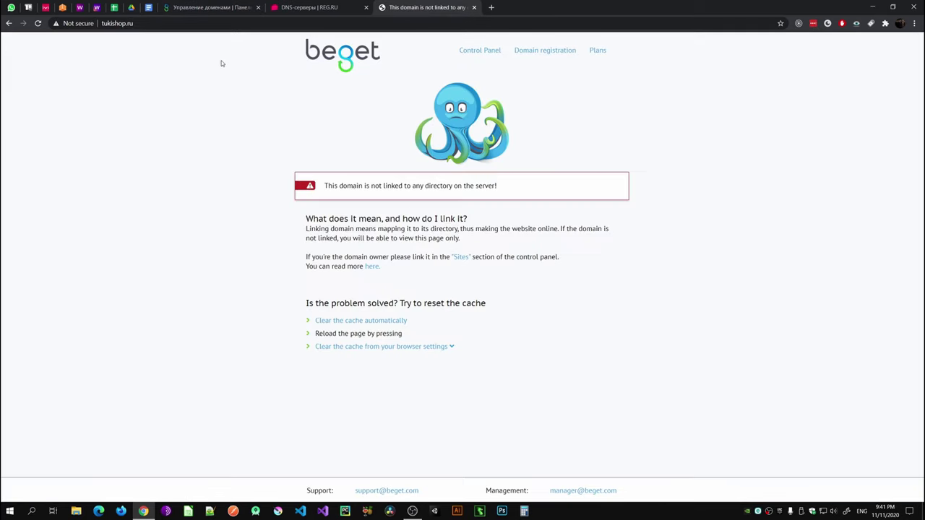
pyautogui.click(231, 10)
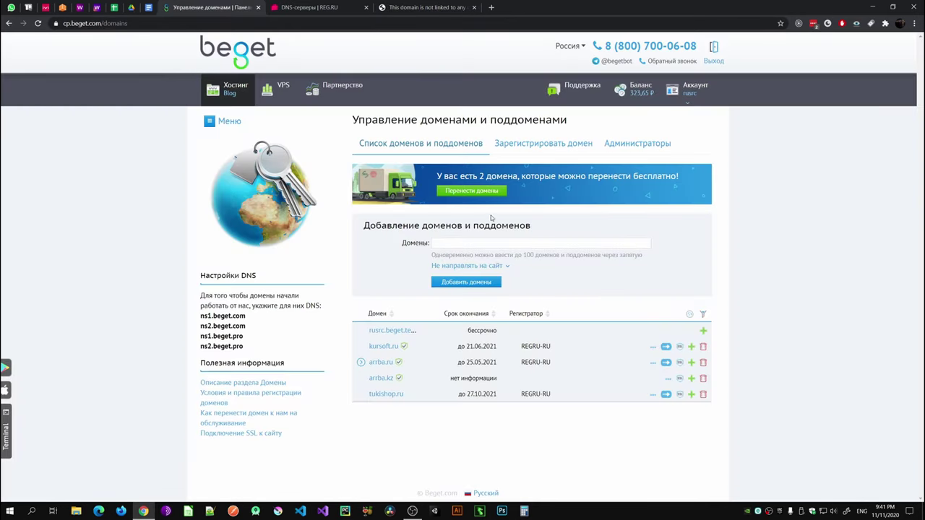
pyautogui.click(230, 88)
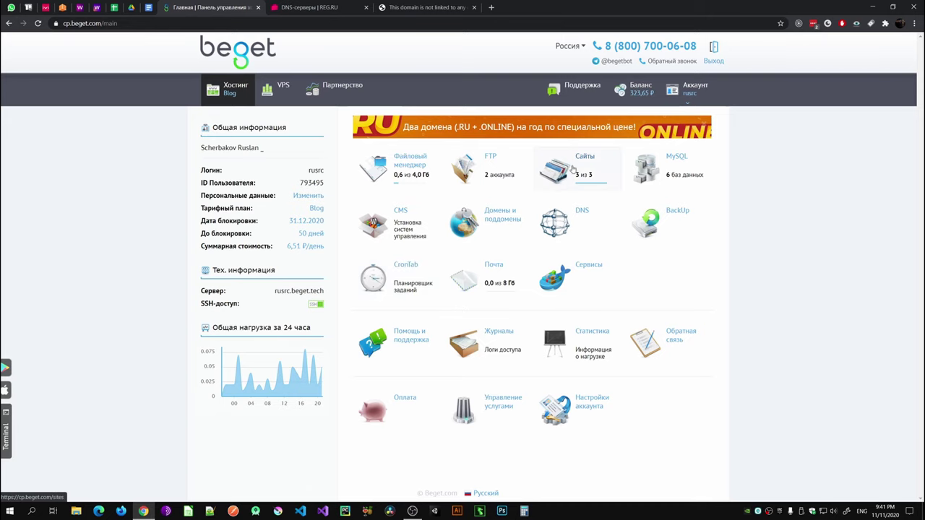
pyautogui.click(571, 170)
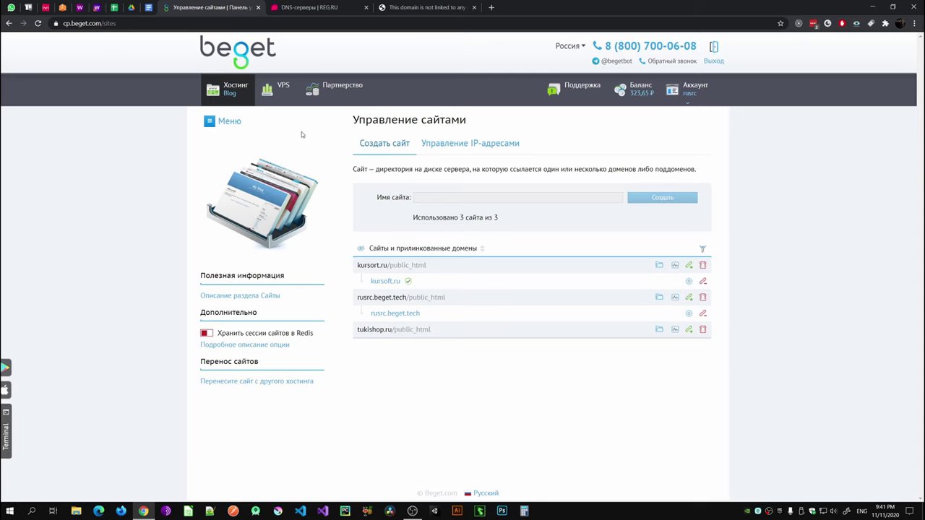
pyautogui.click(236, 93)
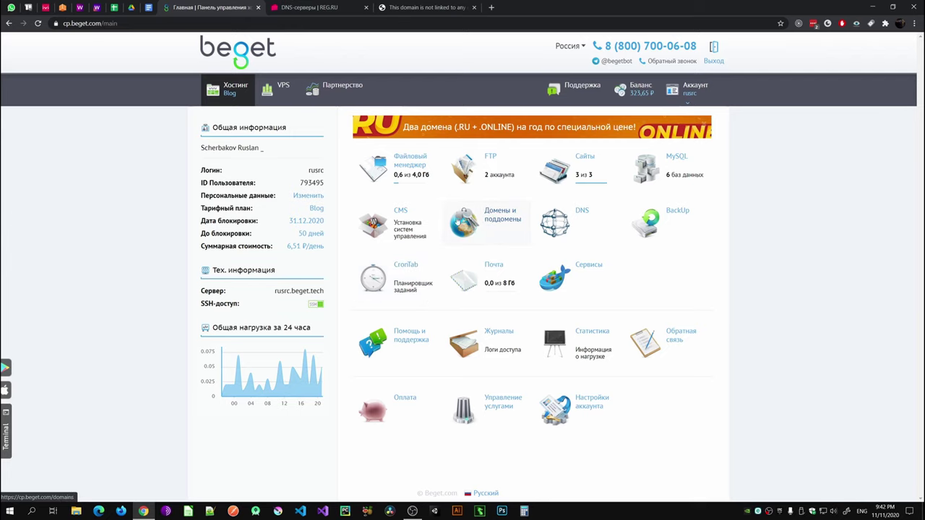
pyautogui.click(576, 169)
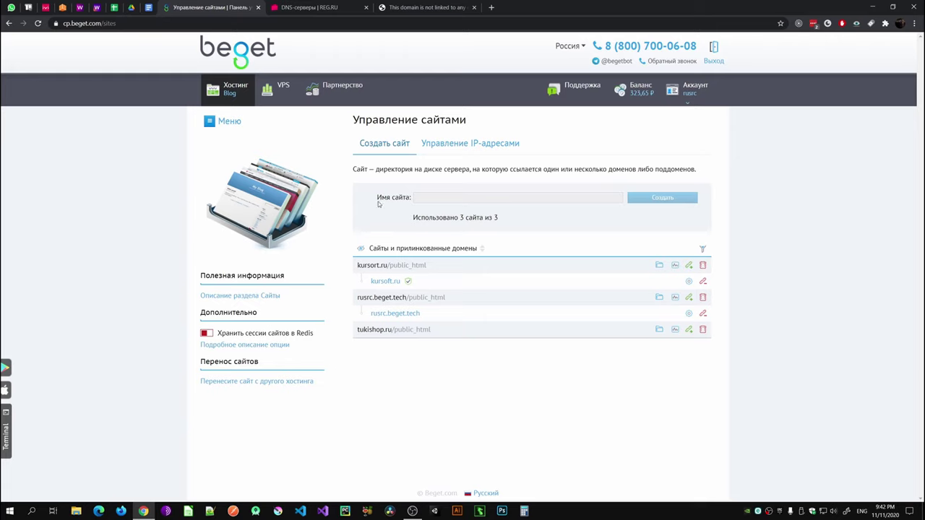
pyautogui.click(10, 24)
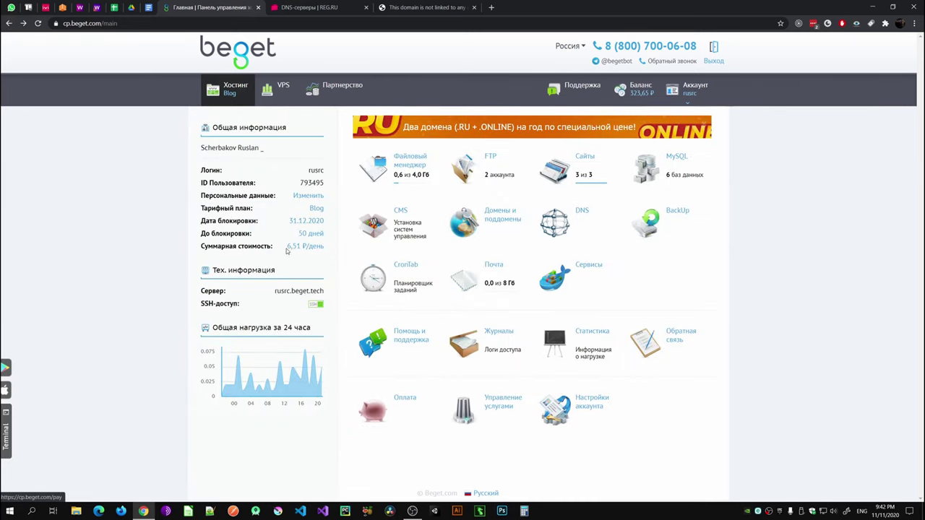
# Step: Raise the Blog tariff to 4 sites and apply the plan change
pyautogui.click(316, 210)
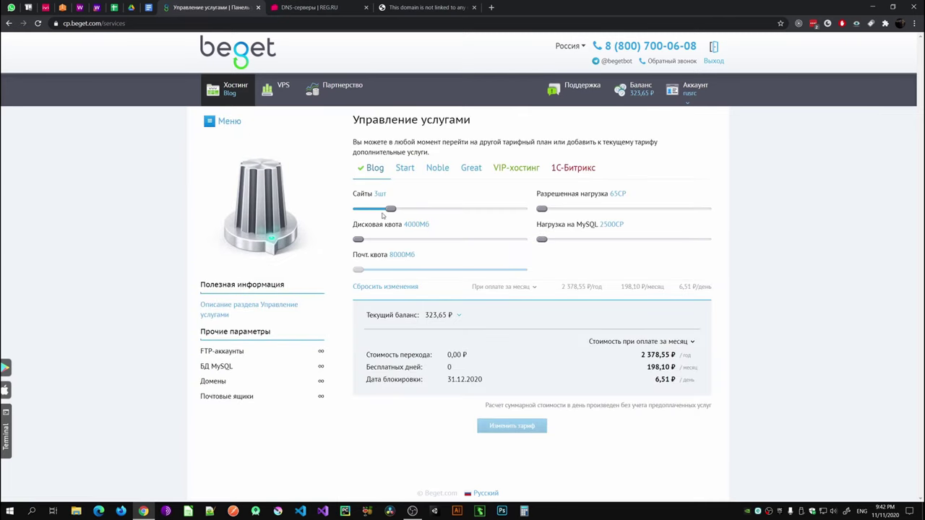
pyautogui.moveTo(390, 212); pyautogui.dragTo(423, 210)
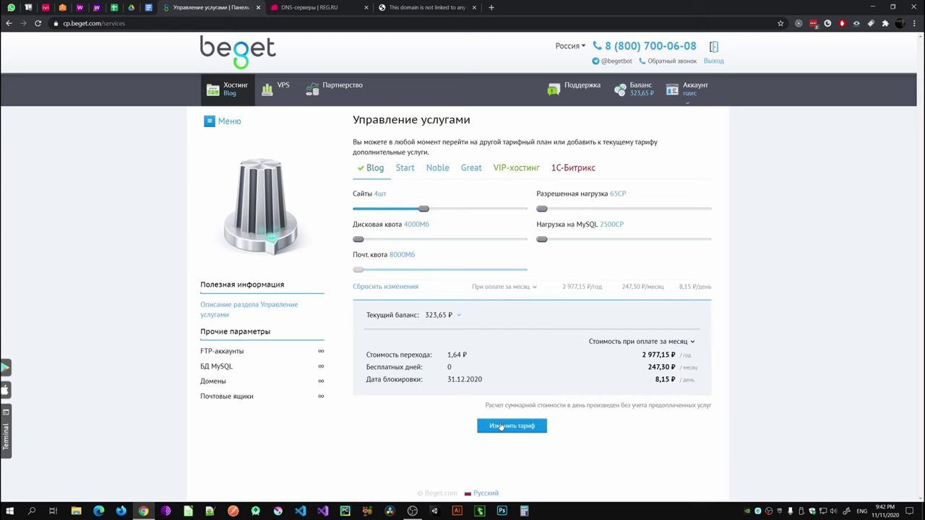
pyautogui.click(503, 426)
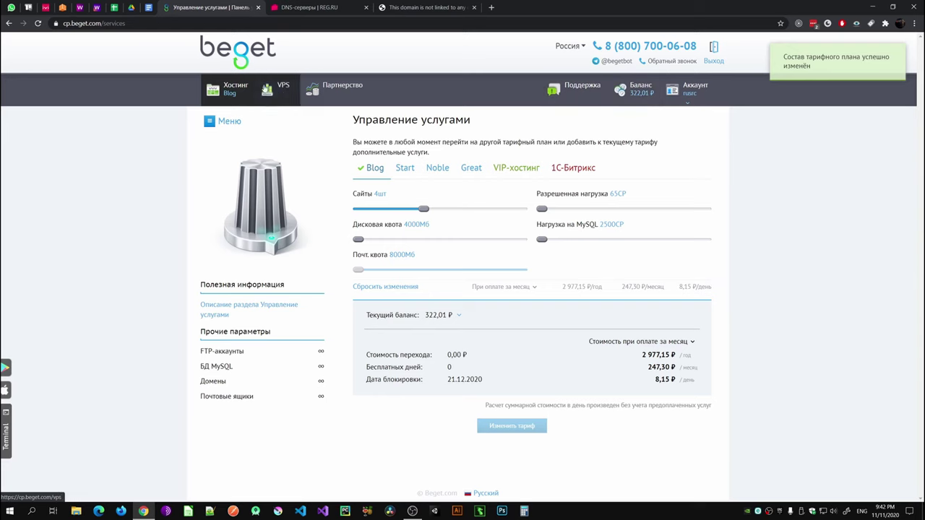
pyautogui.click(231, 88)
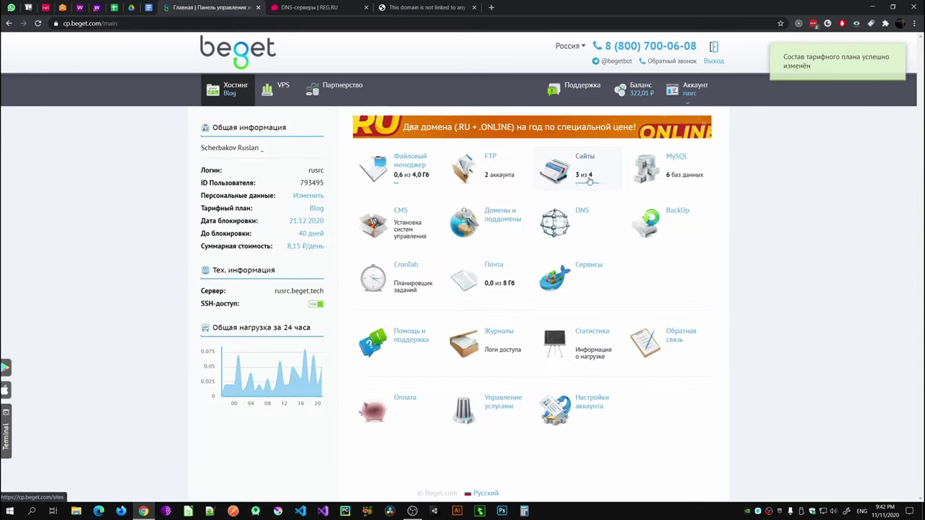
# Step: Create a new site on the Сайты page, entering 'super-puerpermain' as its name
pyautogui.click(580, 177)
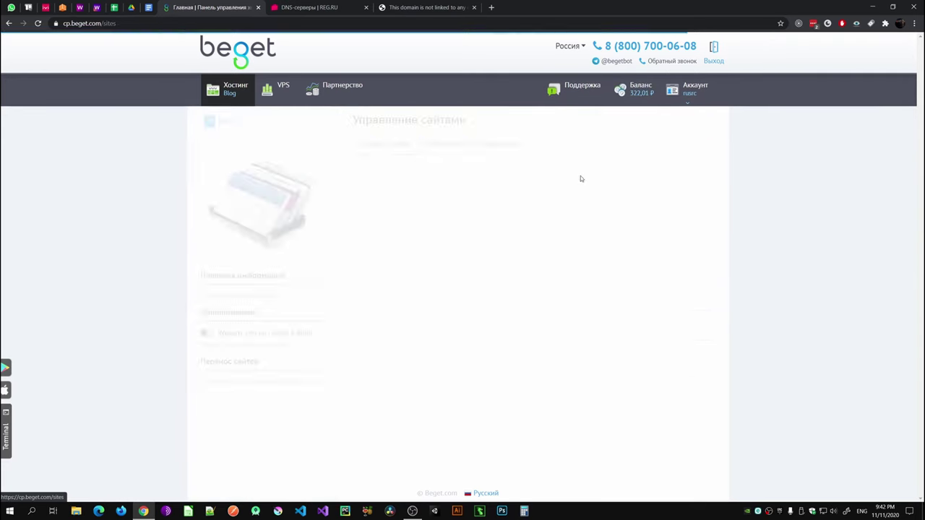
pyautogui.click(426, 196)
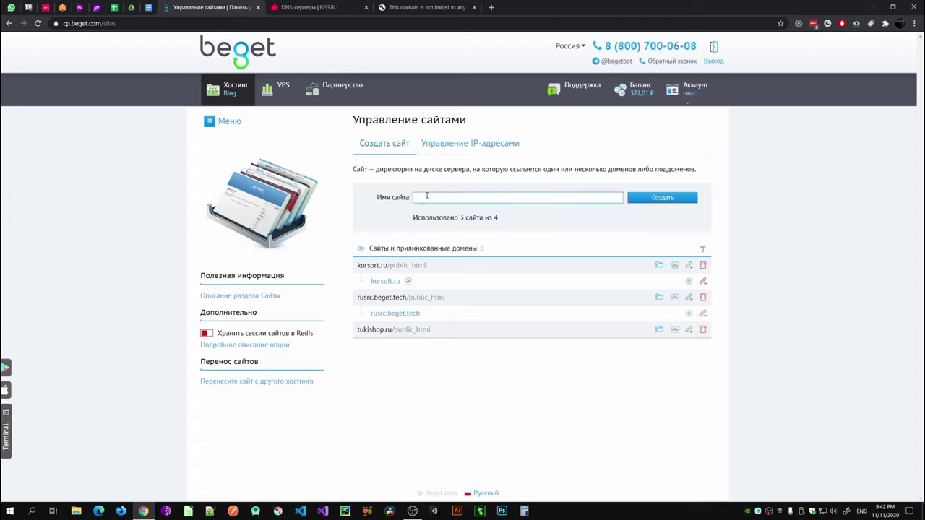
pyautogui.write('super')
pyautogui.write('-puerper')
pyautogui.write('main.ru')
pyautogui.click(639, 198)
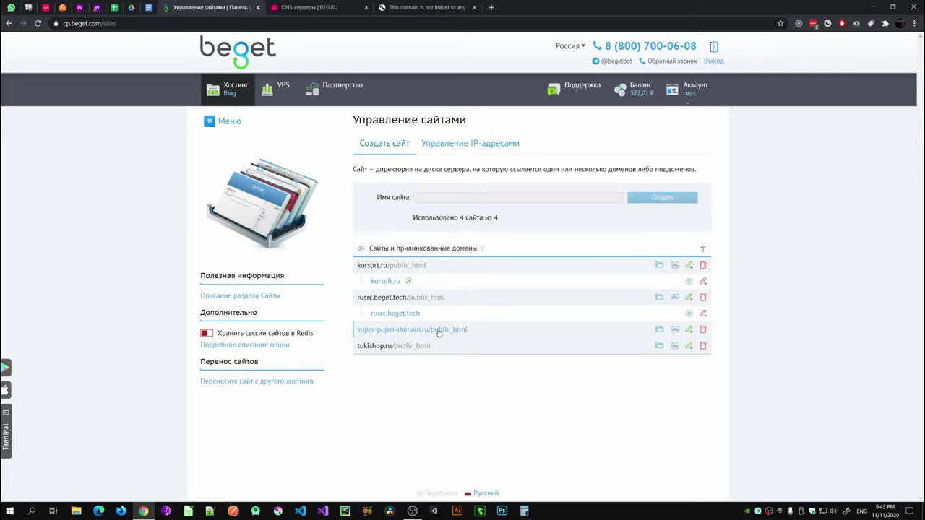
# Step: Attempt the OpenCart install from CMS > Интернет-магазины and follow the error's Сайты link
pyautogui.click(226, 88)
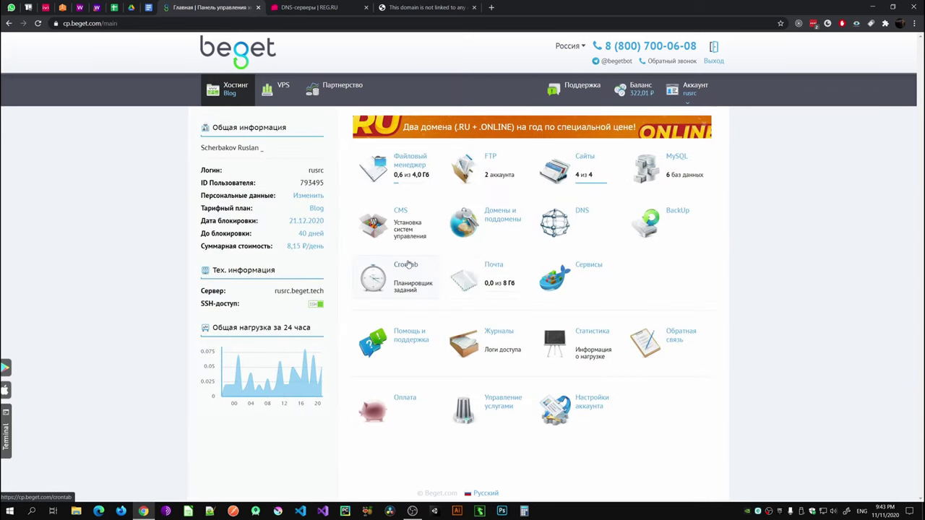
pyautogui.click(405, 222)
pyautogui.scroll(-1, 415, 292)
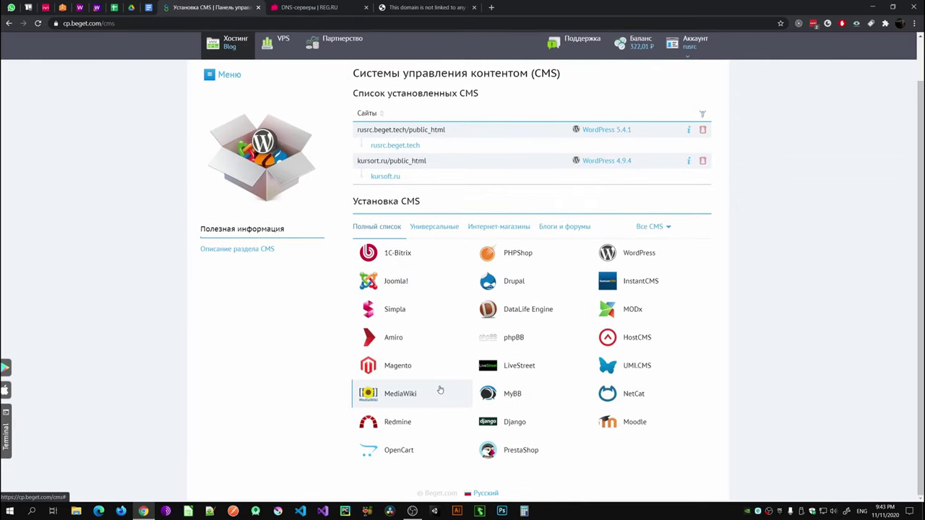
pyautogui.click(433, 226)
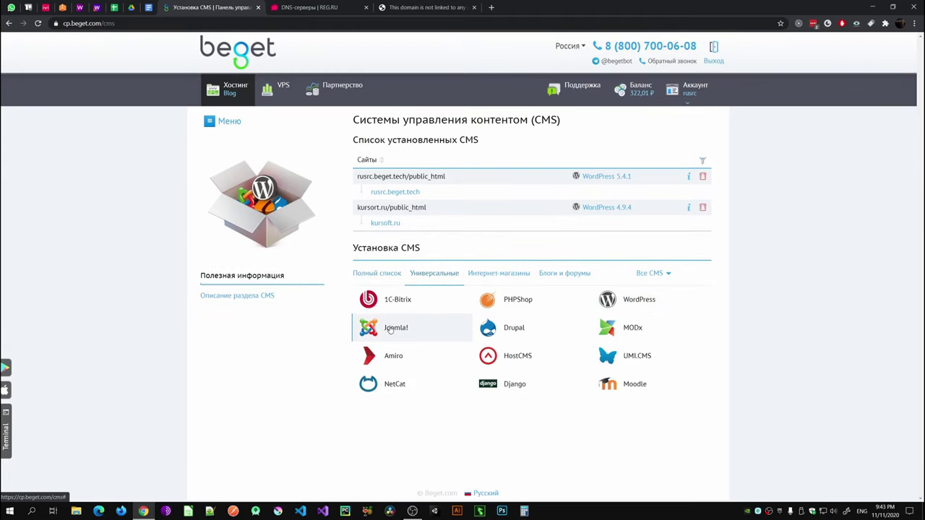
pyautogui.click(499, 274)
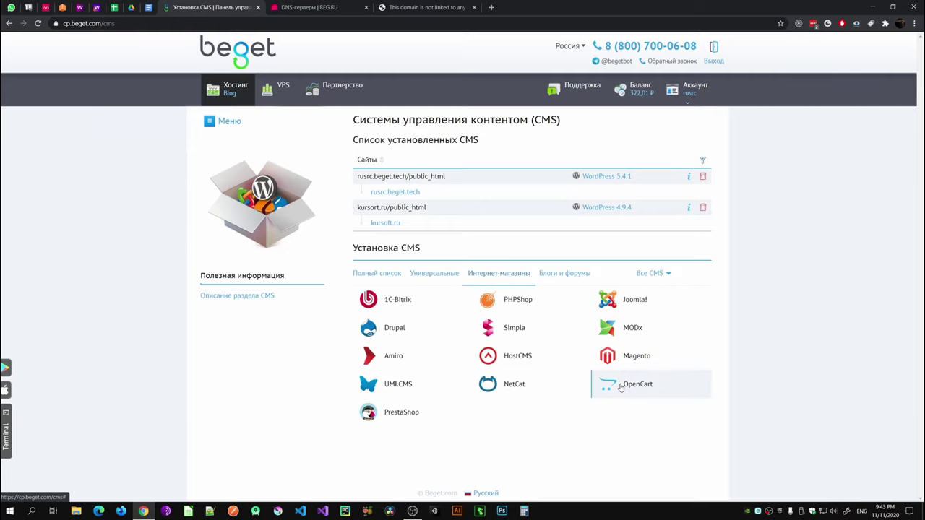
pyautogui.click(608, 383)
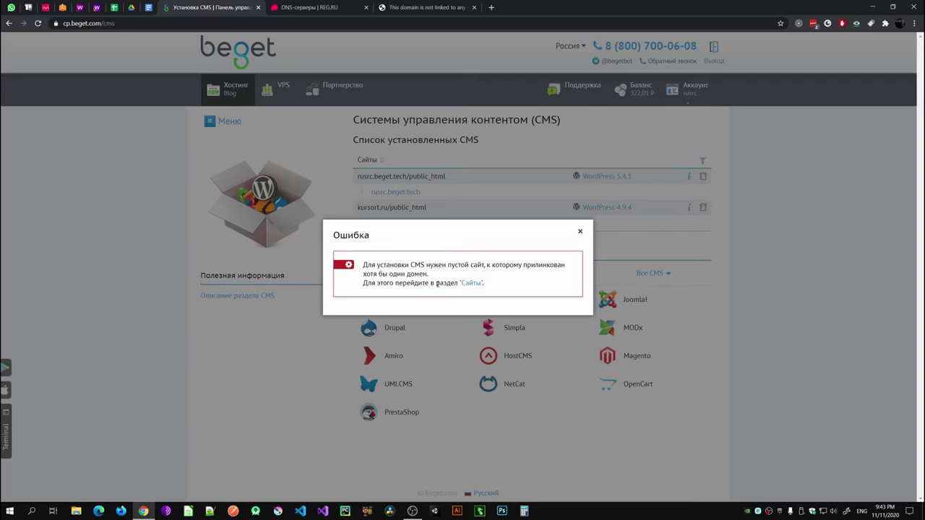
pyautogui.click(468, 283)
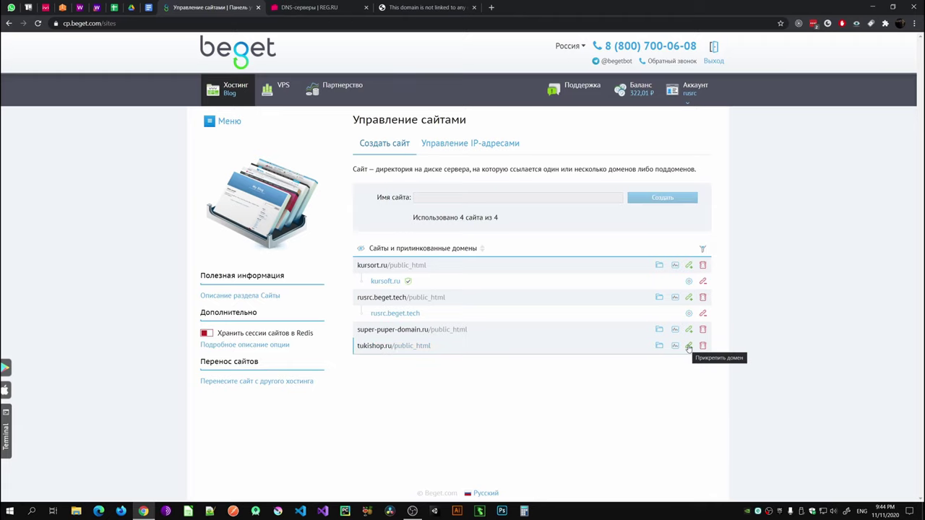
# Step: Attach the tukishop.ru domain to the tukishop.ru site
pyautogui.click(689, 346)
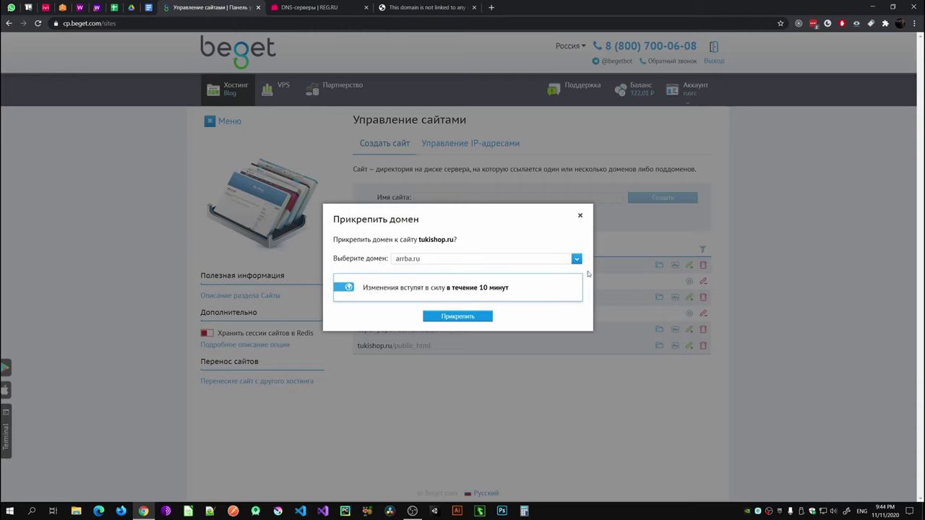
pyautogui.click(576, 259)
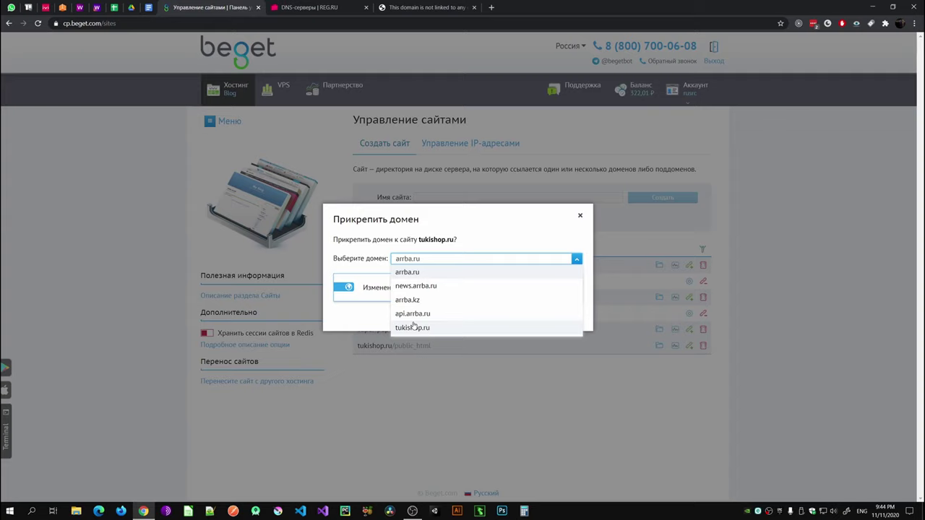
pyautogui.click(577, 260)
pyautogui.click(577, 260)
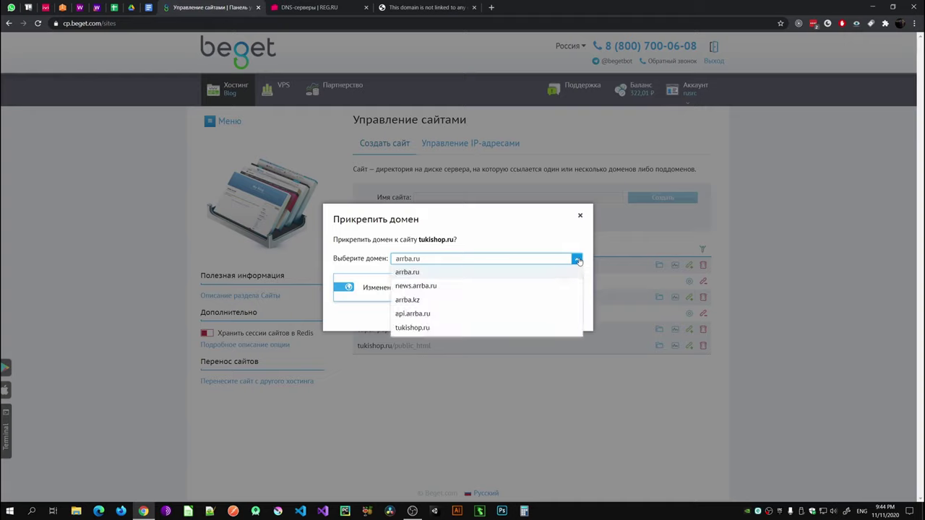
pyautogui.click(408, 327)
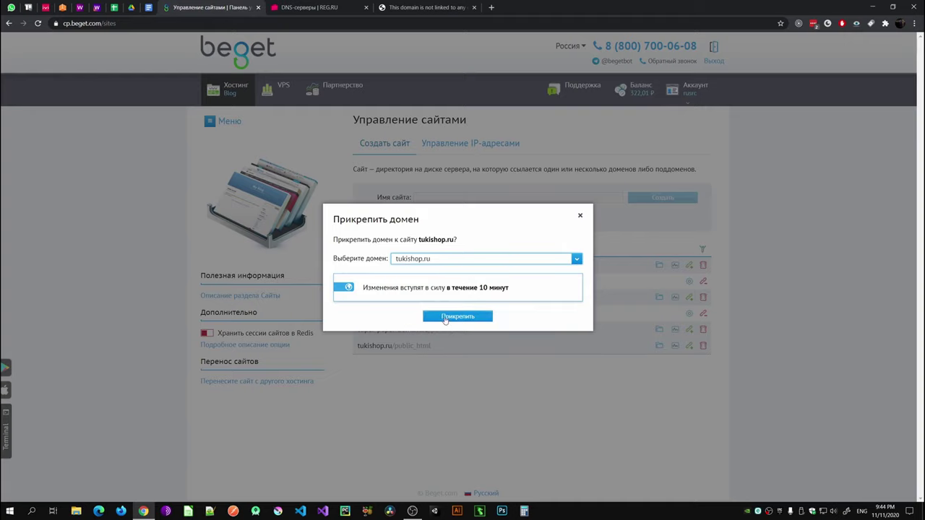
pyautogui.click(445, 318)
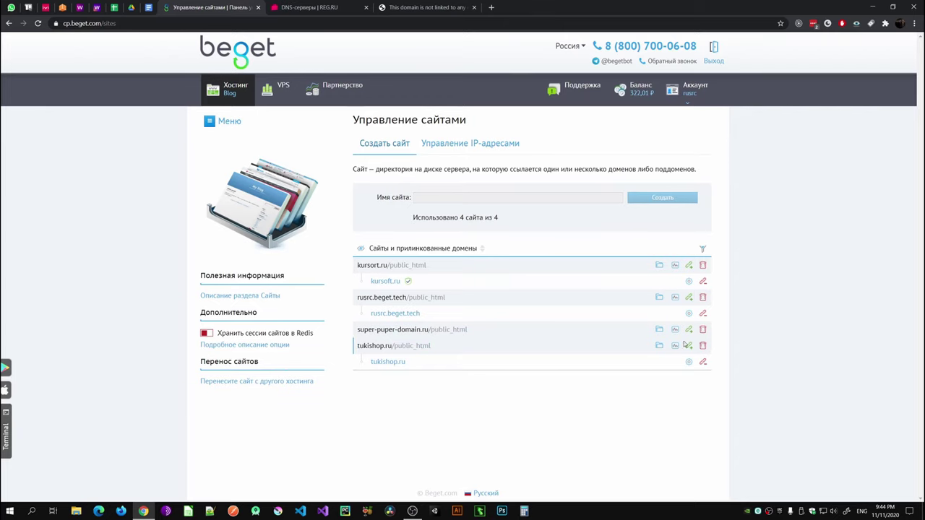
# Step: Delete the super-puper-domain.ru site and return to the Хостинг dashboard
pyautogui.click(704, 330)
pyautogui.click(457, 312)
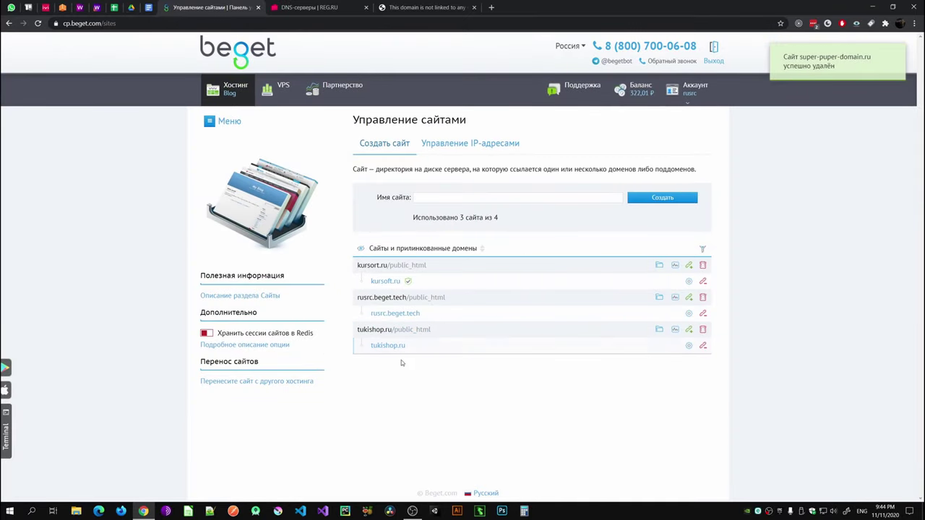
pyautogui.click(227, 90)
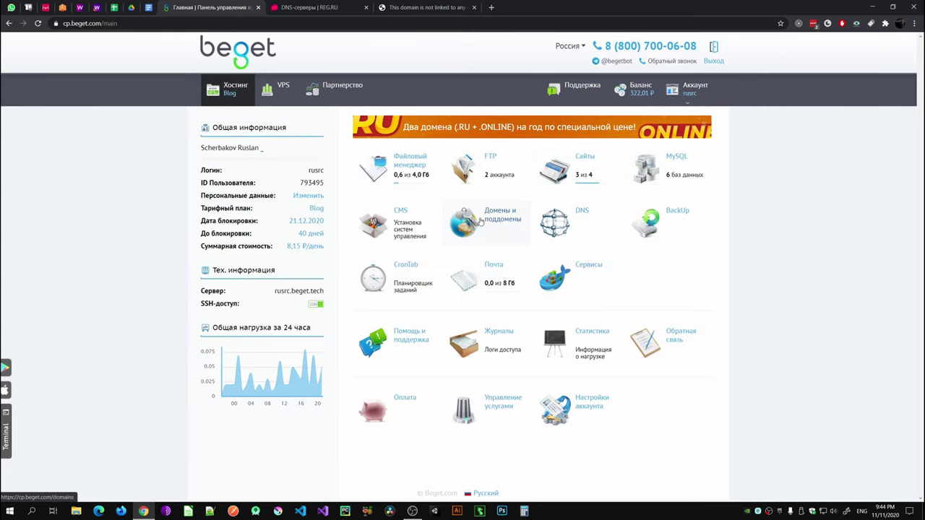
# Step: Filter the CMS list to online stores and start the OpenCart installation
pyautogui.click(396, 219)
pyautogui.scroll(-1, 477, 260)
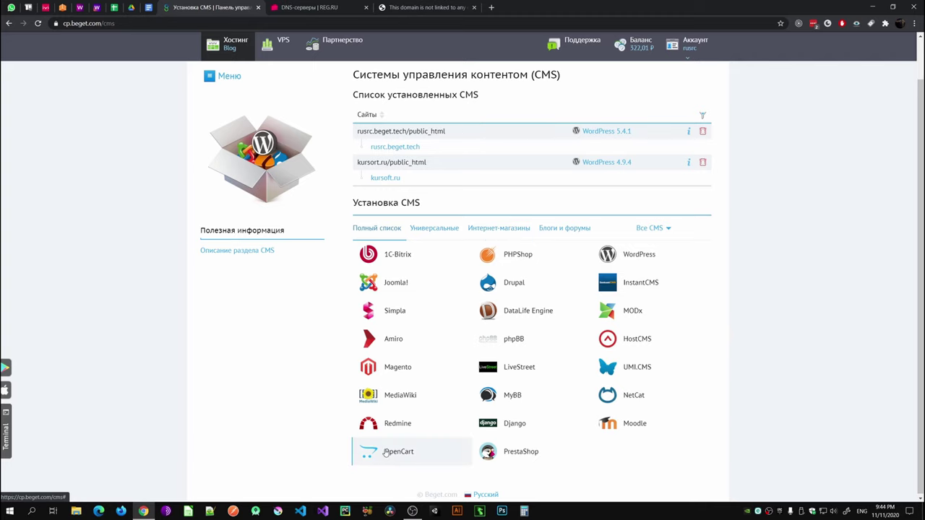
pyautogui.click(484, 229)
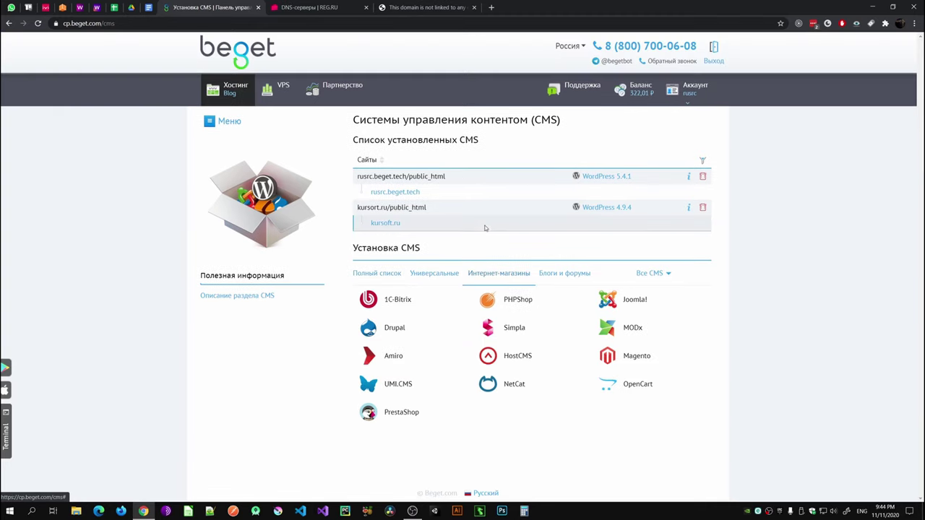
pyautogui.click(620, 388)
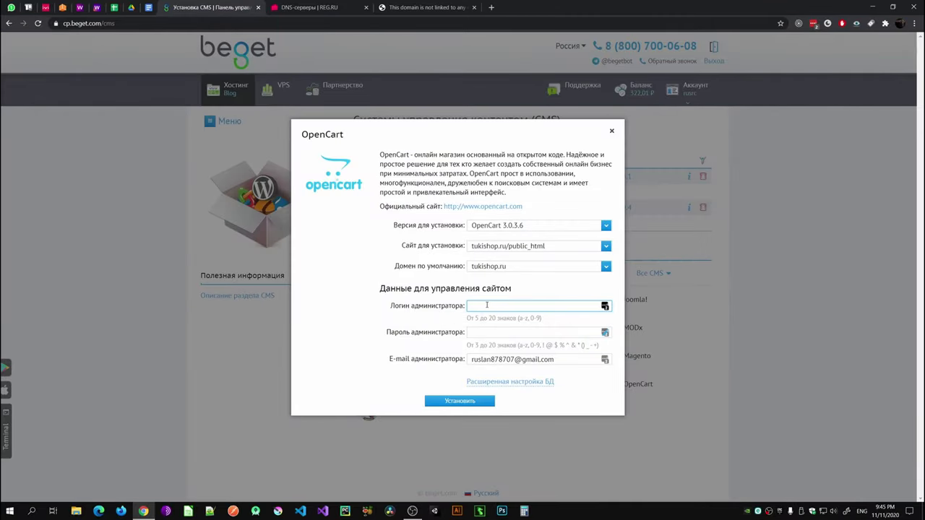
# Step: Enter the admin login, admin password and database password, then install OpenCart 3.0.3.6
pyautogui.press('Tab')
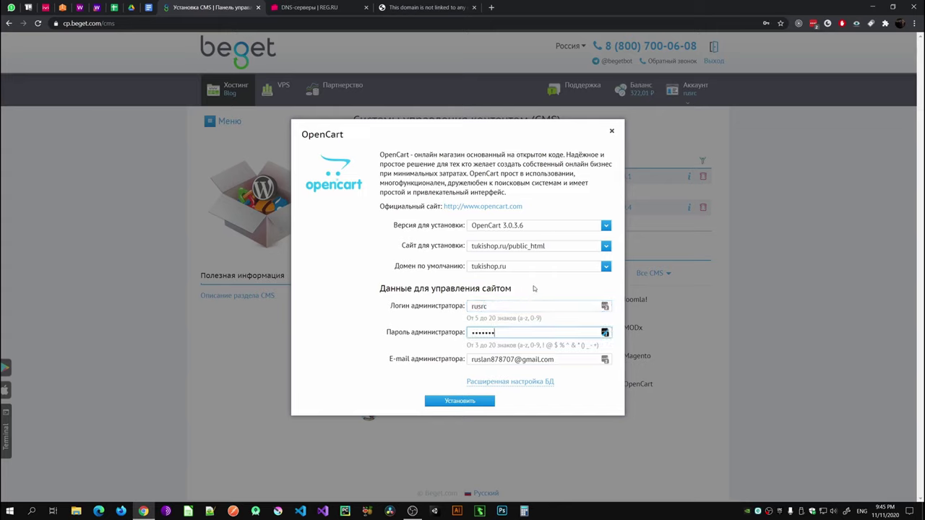
pyautogui.click(484, 381)
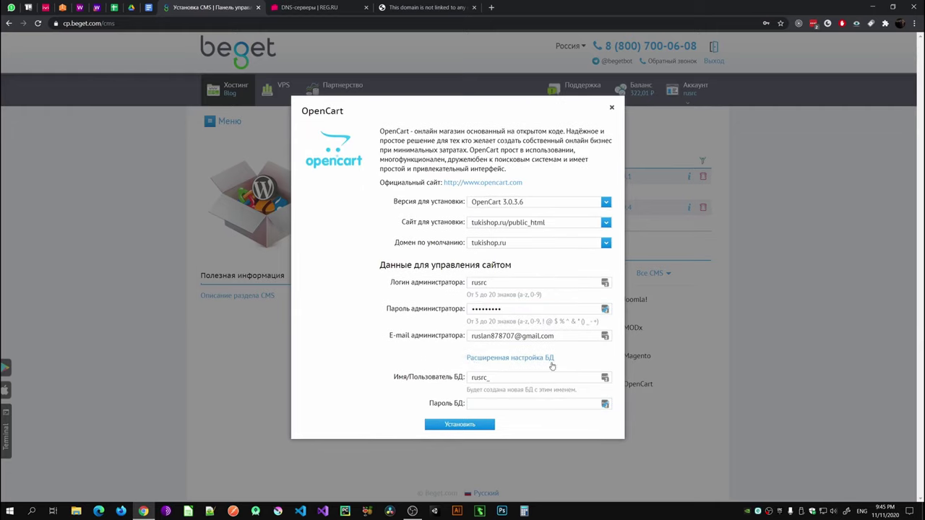
pyautogui.click(477, 405)
pyautogui.click(493, 402)
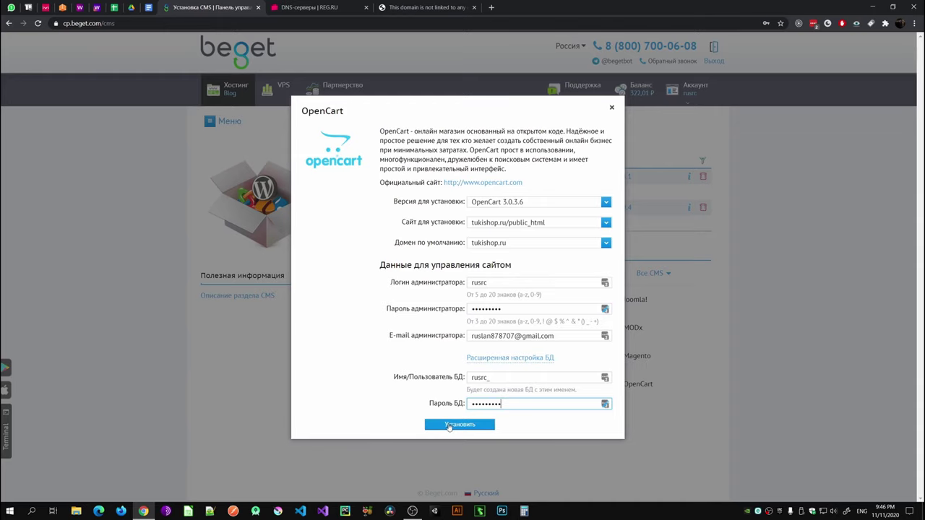
pyautogui.click(488, 359)
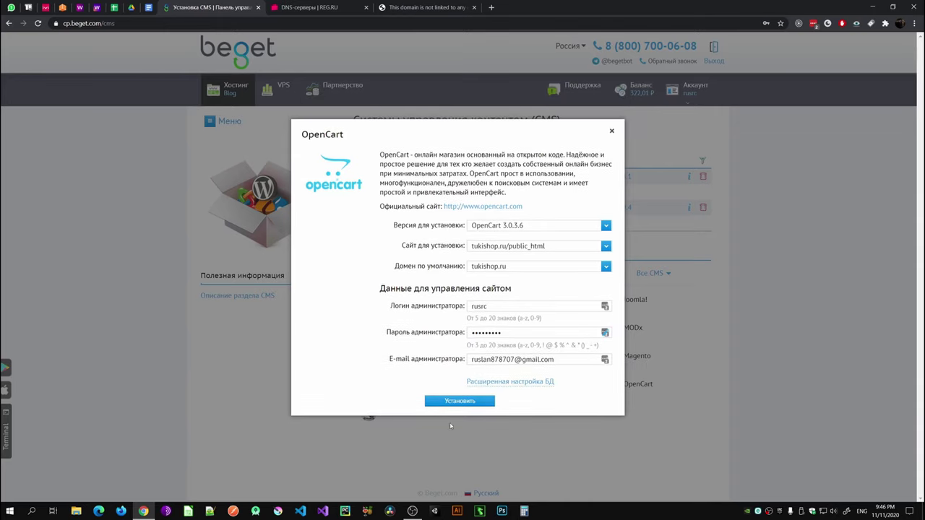
pyautogui.click(453, 402)
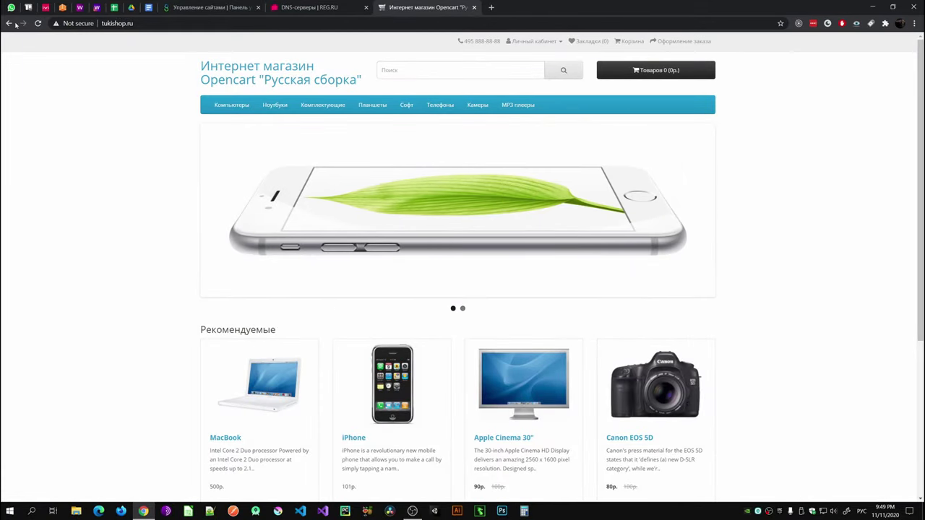
# Step: Reload the page to view the new tukishop.ru storefront home page
pyautogui.click(38, 24)
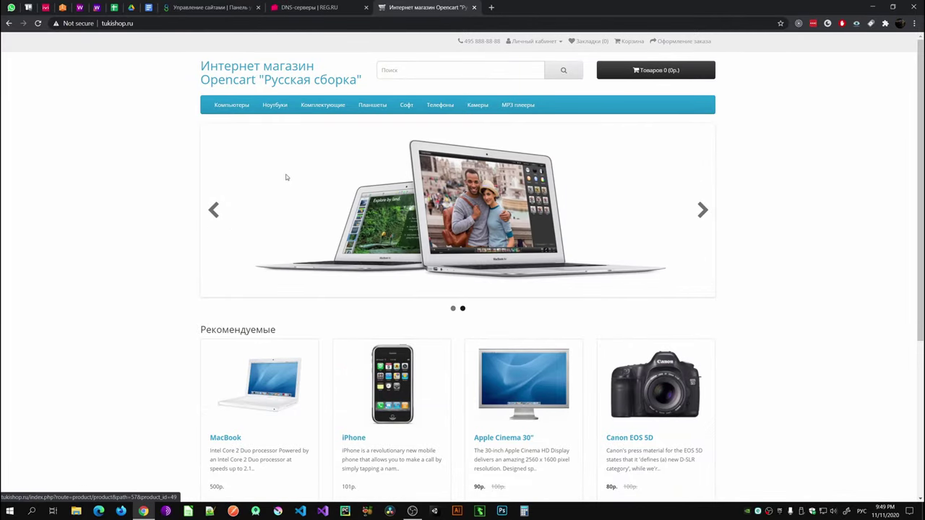
pyautogui.scroll(-3, 292, 182)
pyautogui.scroll(3, 310, 200)
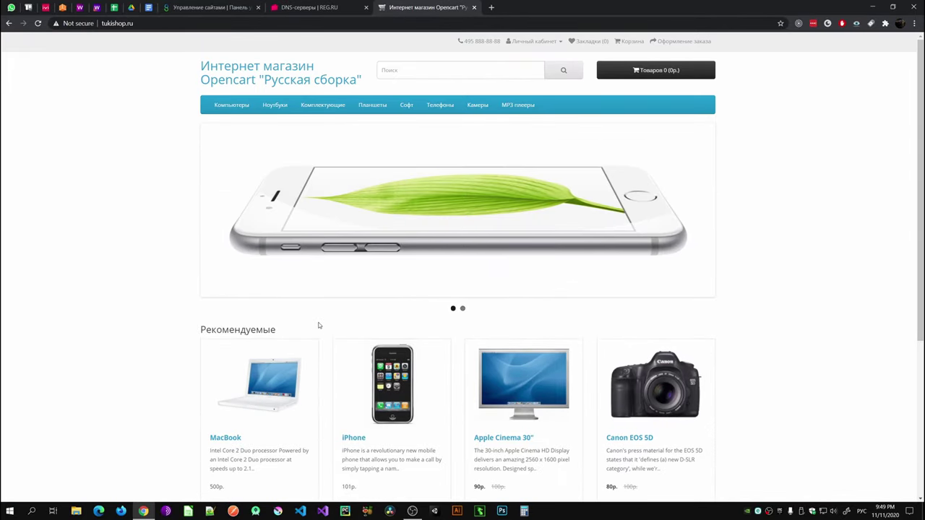
pyautogui.click(280, 73)
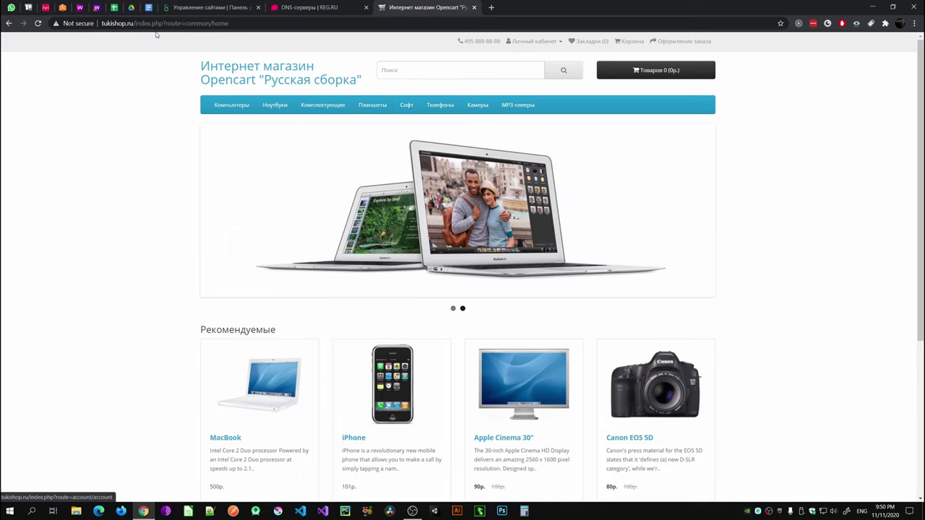
# Step: Open the store's admin login page at tukishop.ru/admin
pyautogui.moveTo(229, 23); pyautogui.dragTo(135, 23)
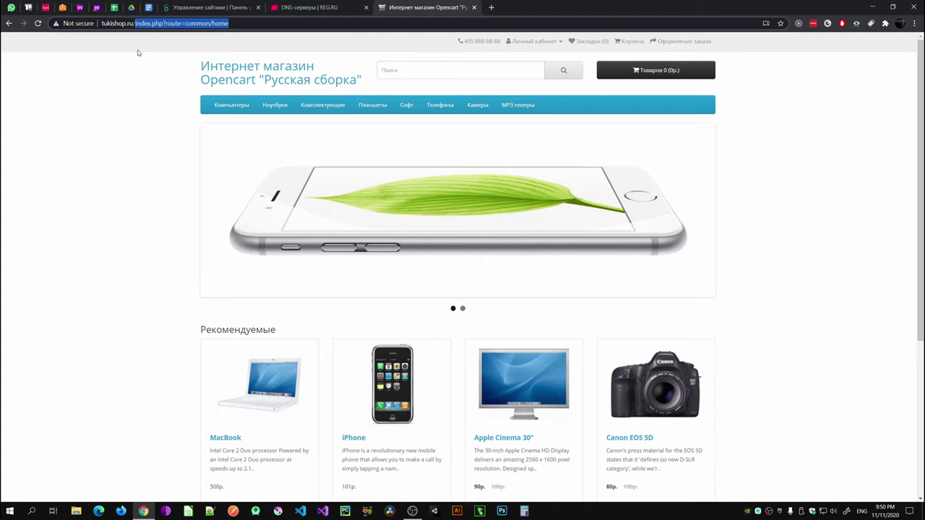
pyautogui.write('admin')
pyautogui.press('Return')
# Step: Sign in with the admin login and password, declining both browser password-save prompts
pyautogui.click(394, 126)
pyautogui.write('rusrc')
pyautogui.press('Tab')
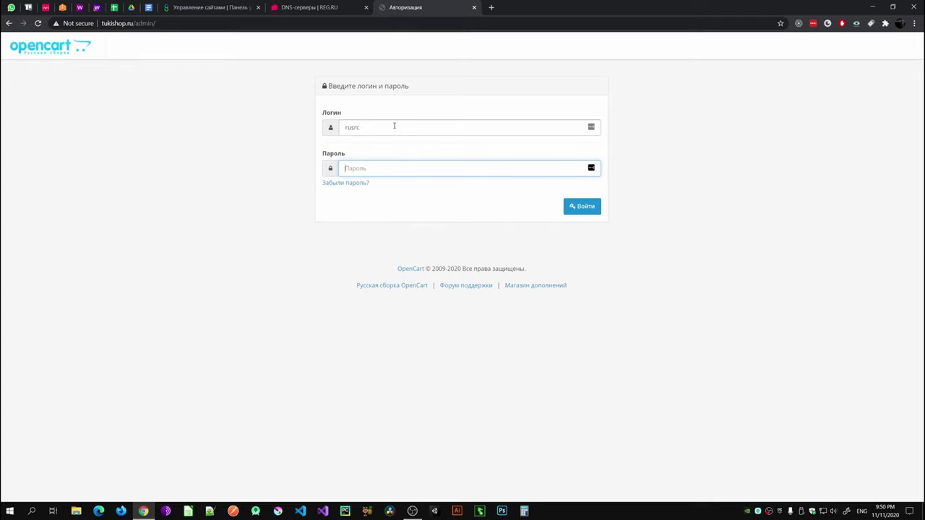
pyautogui.write('aaaaaa')
pyautogui.press('Return')
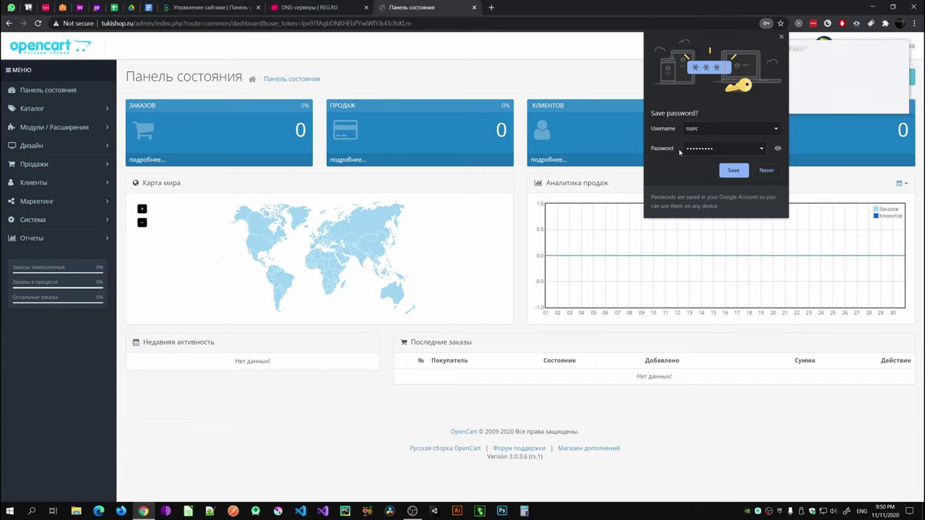
pyautogui.click(768, 170)
pyautogui.click(842, 102)
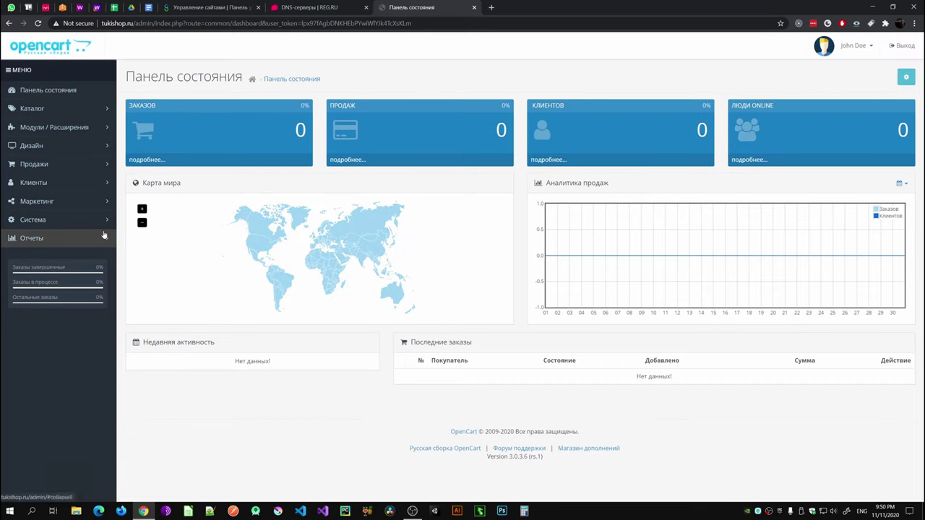
# Step: View the Каталог > Товары product list, then return to the admin dashboard
pyautogui.click(51, 110)
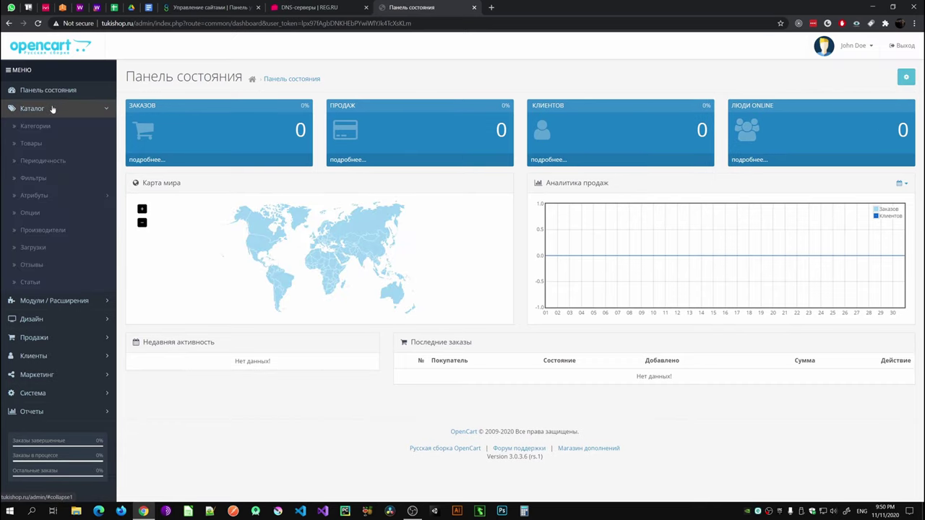
pyautogui.click(31, 143)
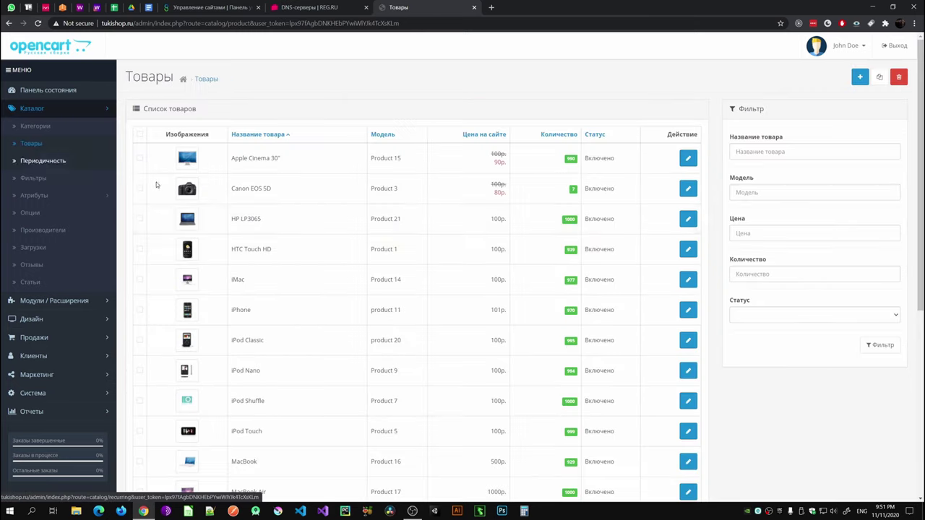
pyautogui.scroll(-3, 336, 242)
pyautogui.scroll(-2, 337, 243)
pyautogui.scroll(5, 251, 309)
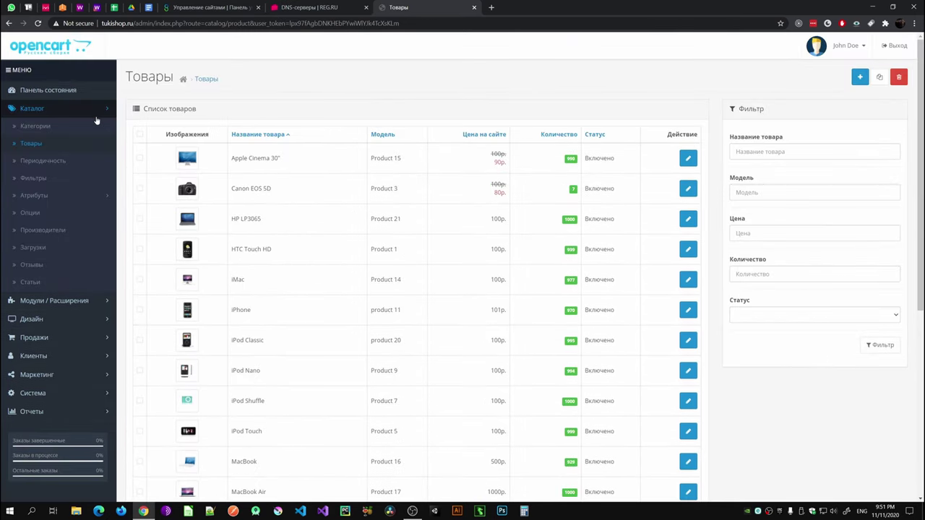
pyautogui.click(104, 114)
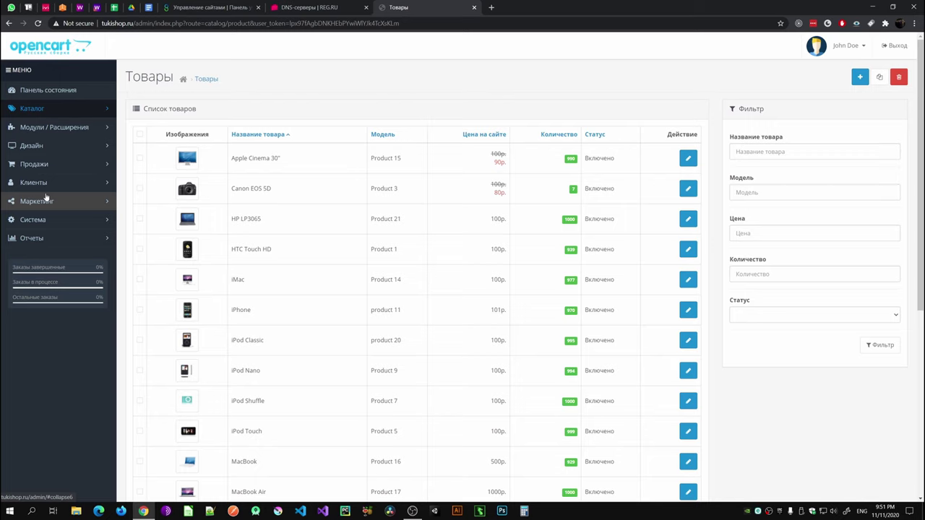
pyautogui.click(45, 47)
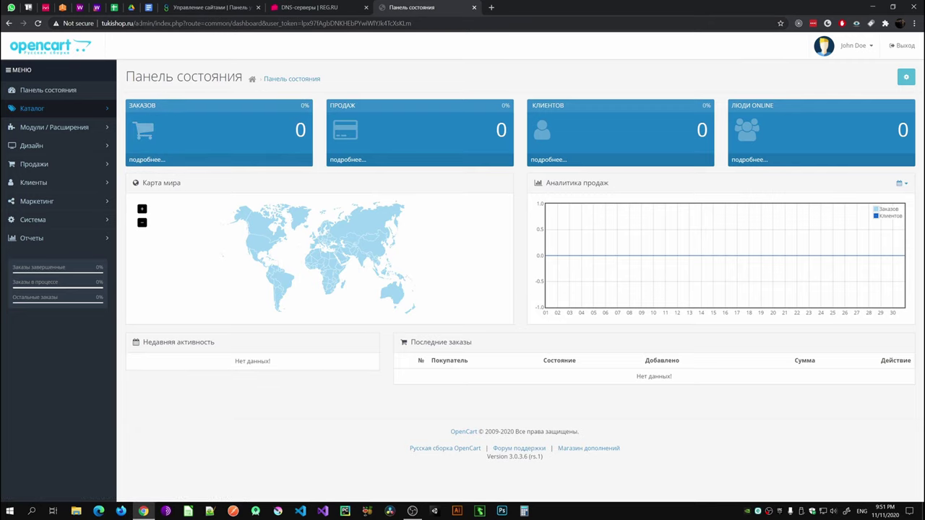
pyautogui.moveTo(134, 23); pyautogui.dragTo(448, 23)
# Step: Remove /admin from the address to reload the tukishop.ru storefront and scroll through it
pyautogui.press('BackSpace')
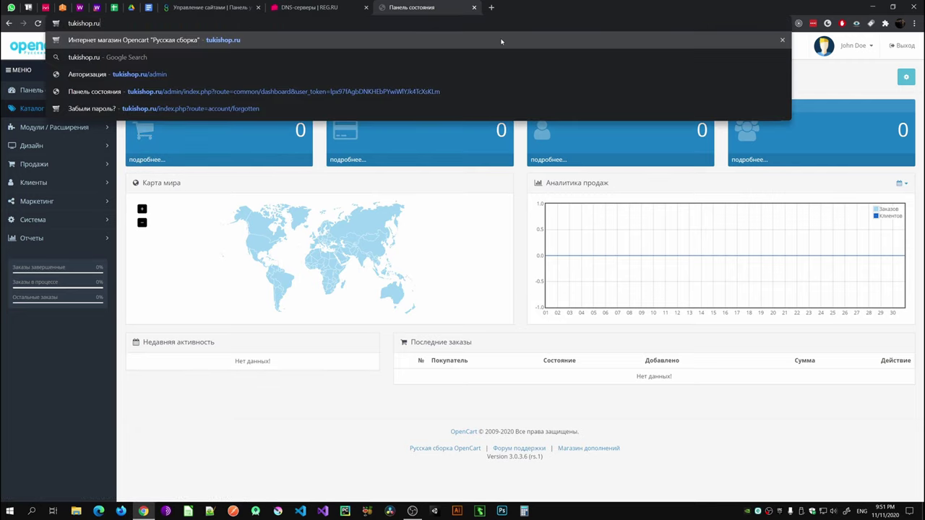
pyautogui.press('Return')
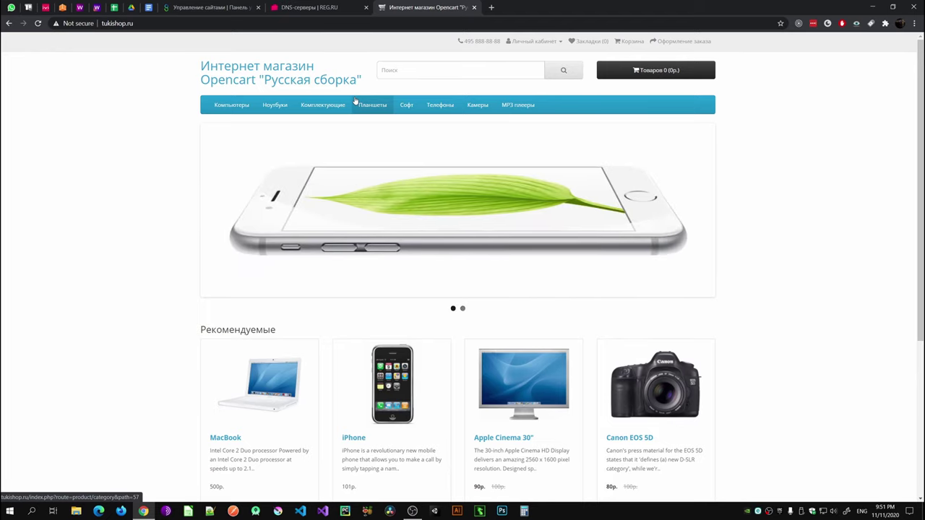
pyautogui.scroll(-3, 390, 186)
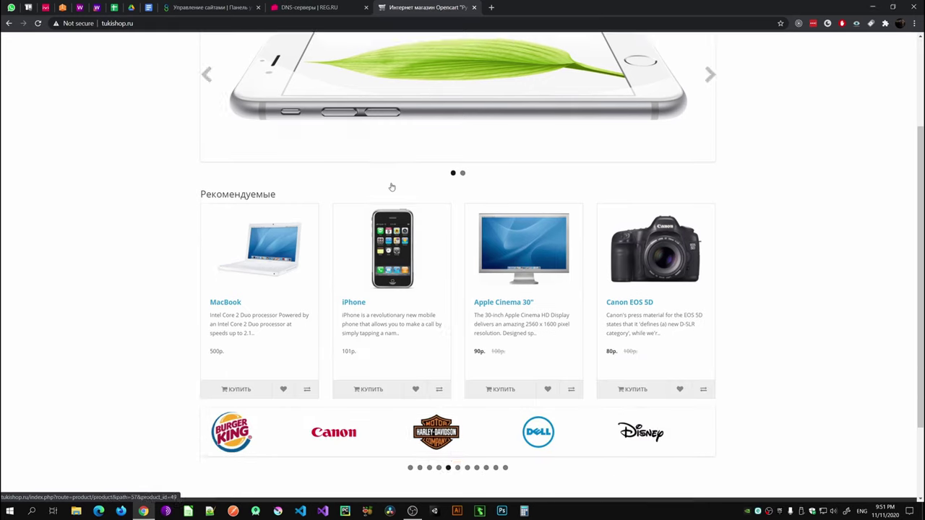
pyautogui.scroll(3, 386, 181)
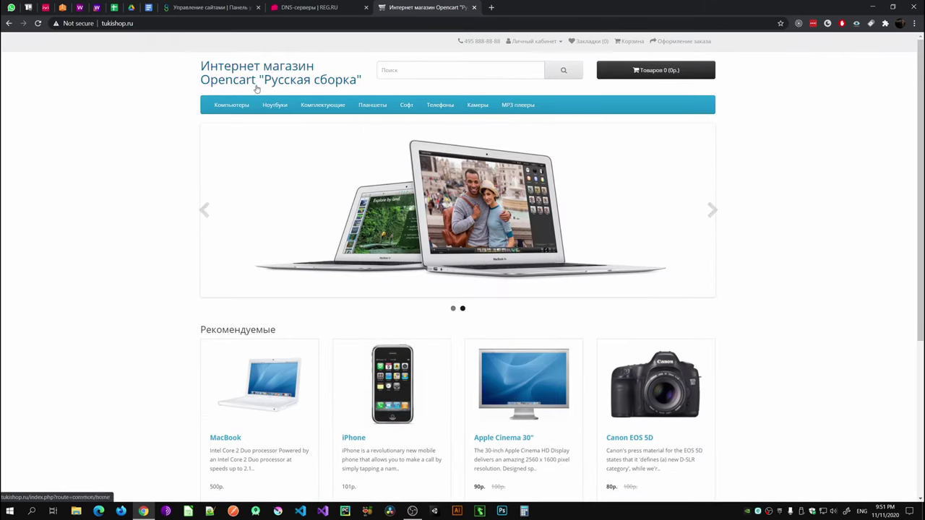
pyautogui.scroll(-3, 255, 88)
pyautogui.scroll(3, 238, 254)
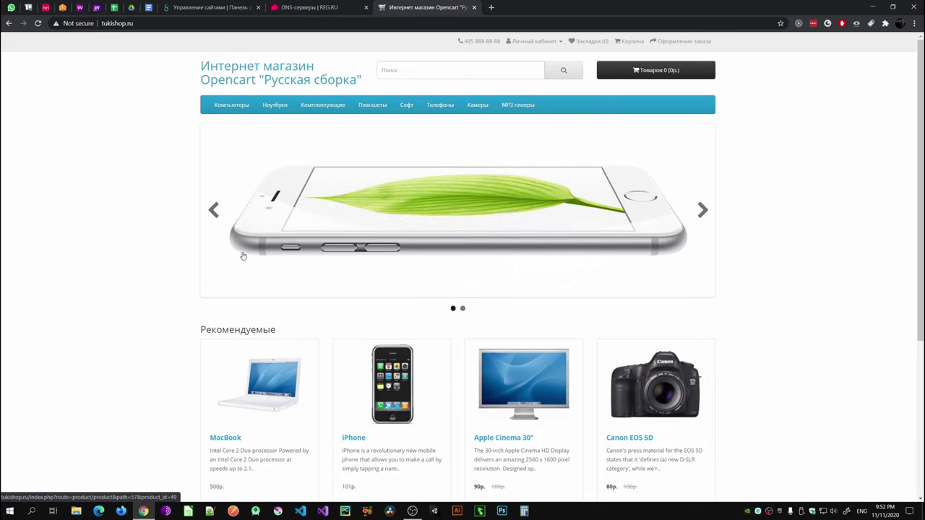
# Step: In the Beget tab, look over the sites and CMS installations pages
pyautogui.hotkey('ctrl', 'shift', 'Tab')
pyautogui.hotkey('ctrl', 'shift', 'Tab')
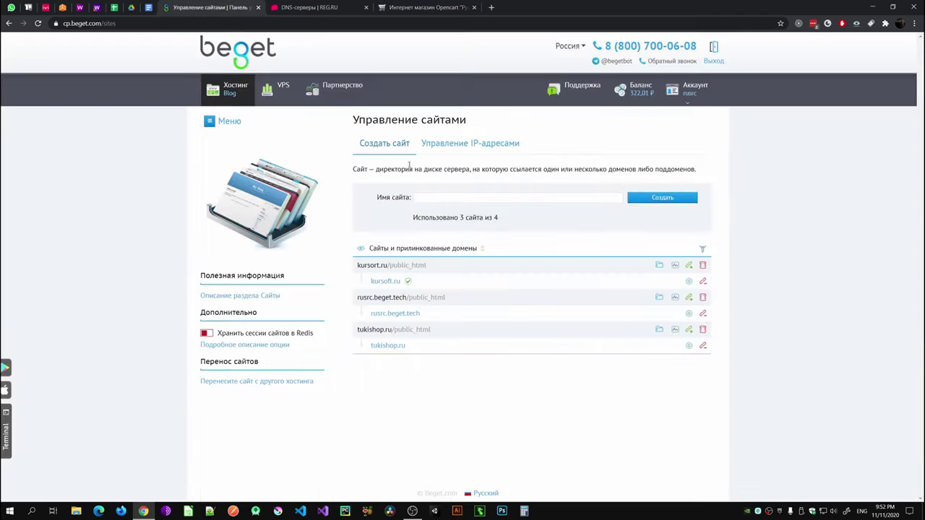
pyautogui.click(233, 95)
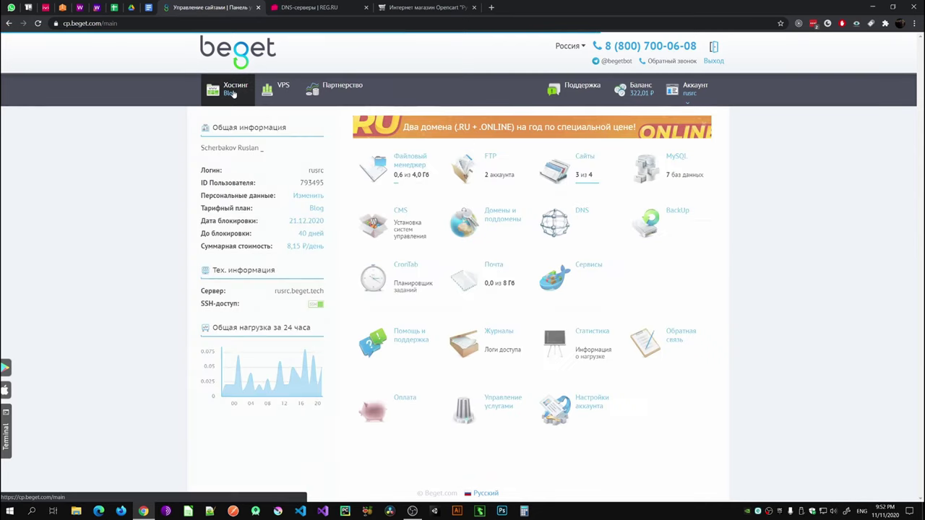
pyautogui.click(585, 157)
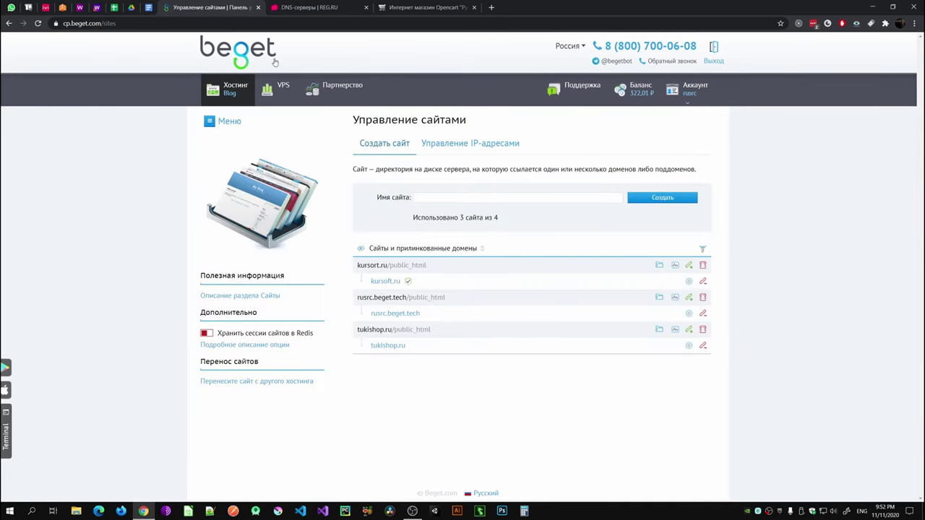
pyautogui.click(233, 88)
pyautogui.click(398, 219)
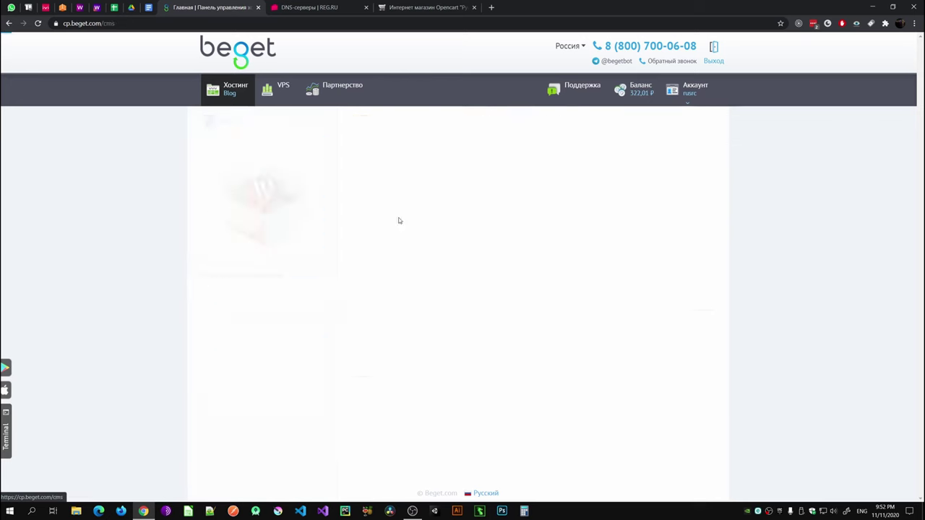
pyautogui.scroll(-1, 423, 355)
pyautogui.scroll(1, 469, 287)
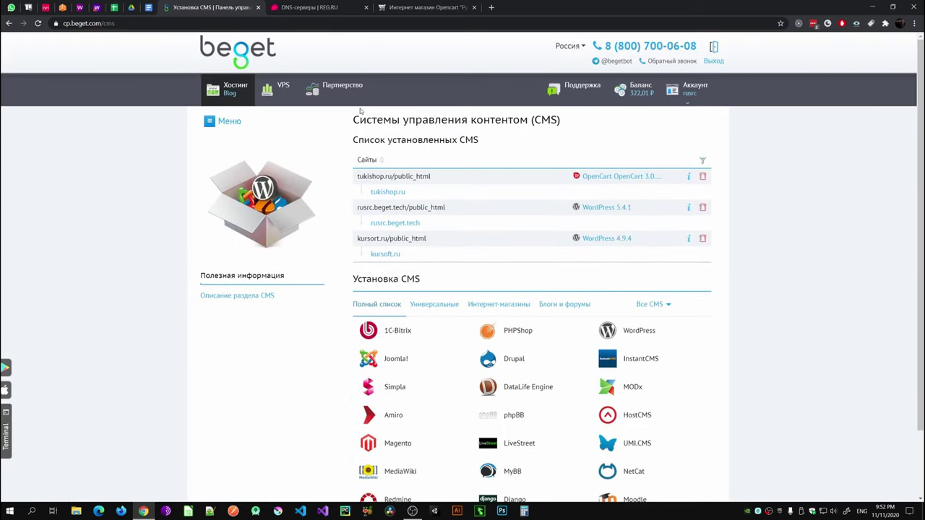
pyautogui.click(229, 89)
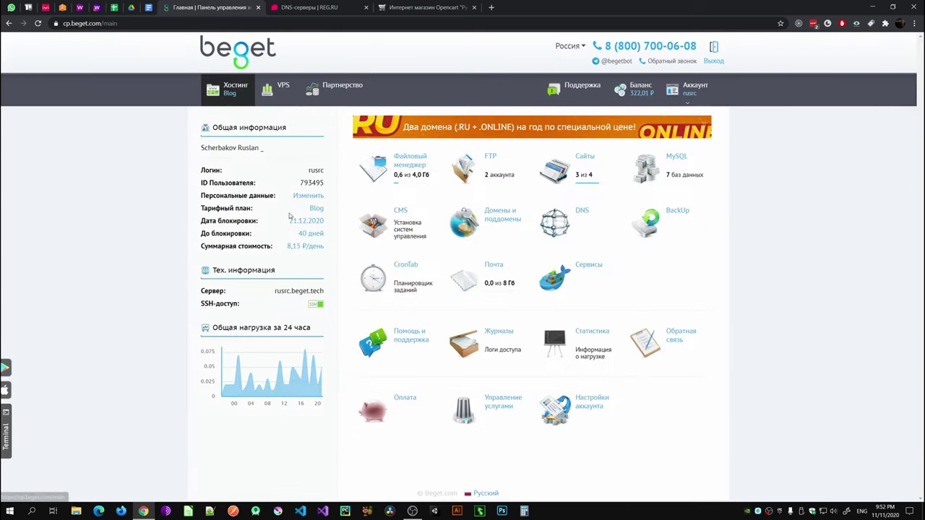
# Step: Reduce the hosting plan's site allowance from 4 to 3 and apply it
pyautogui.click(315, 209)
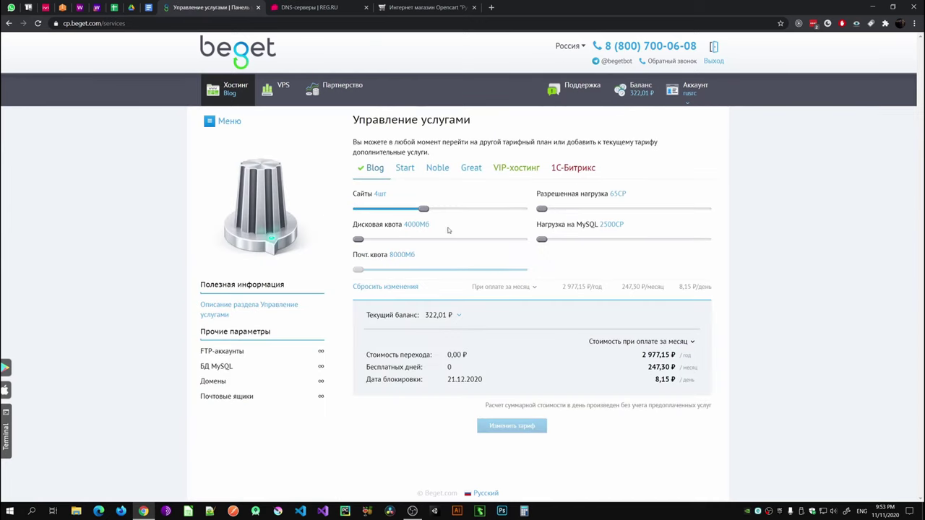
pyautogui.moveTo(409, 211)
pyautogui.mouseDown()
pyautogui.moveTo(394, 209)
pyautogui.moveTo(423, 209)
pyautogui.mouseUp()
pyautogui.moveTo(424, 211); pyautogui.dragTo(391, 209)
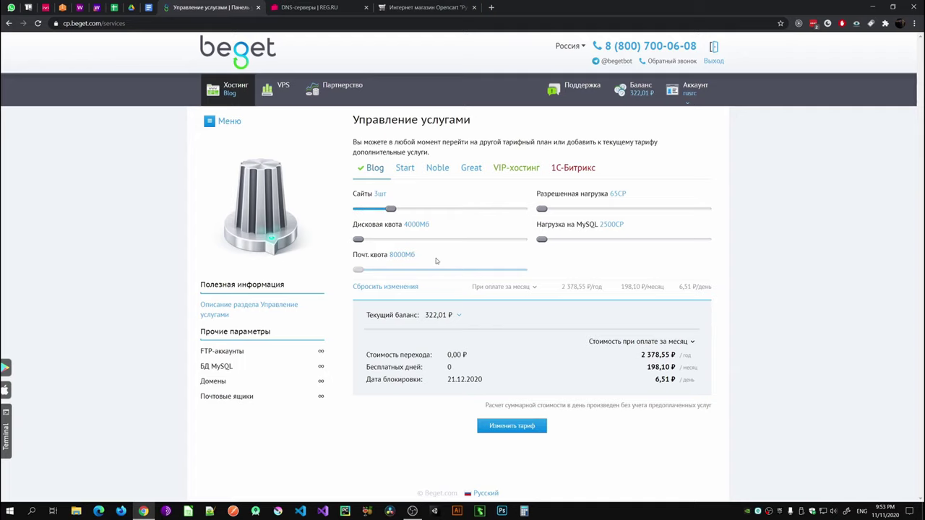
pyautogui.click(506, 429)
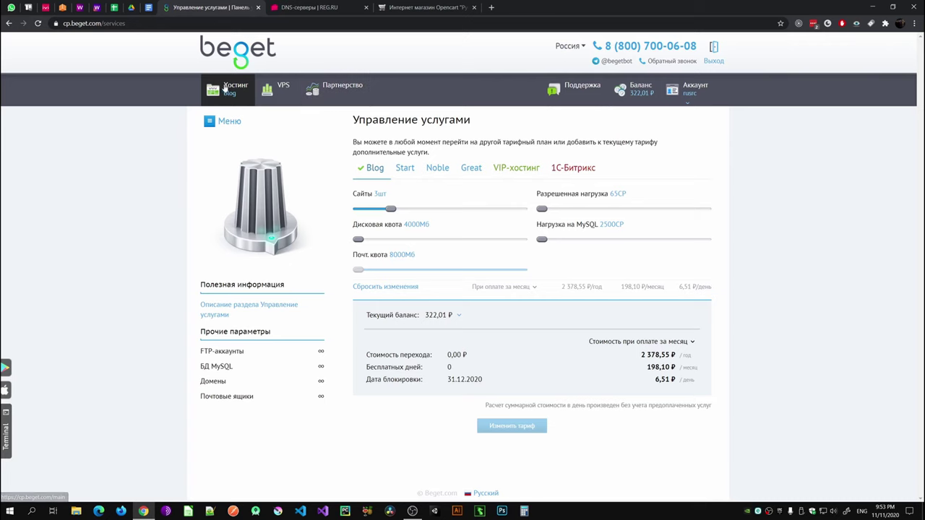
# Step: Open the Сайты page listing kursort.ru, rusrc.beget.tech and tukishop.ru
pyautogui.click(225, 94)
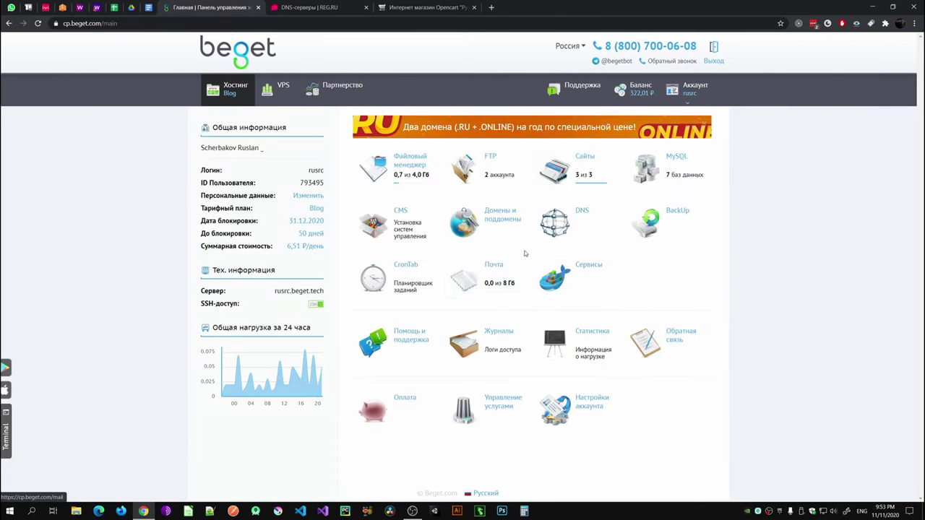
pyautogui.click(574, 170)
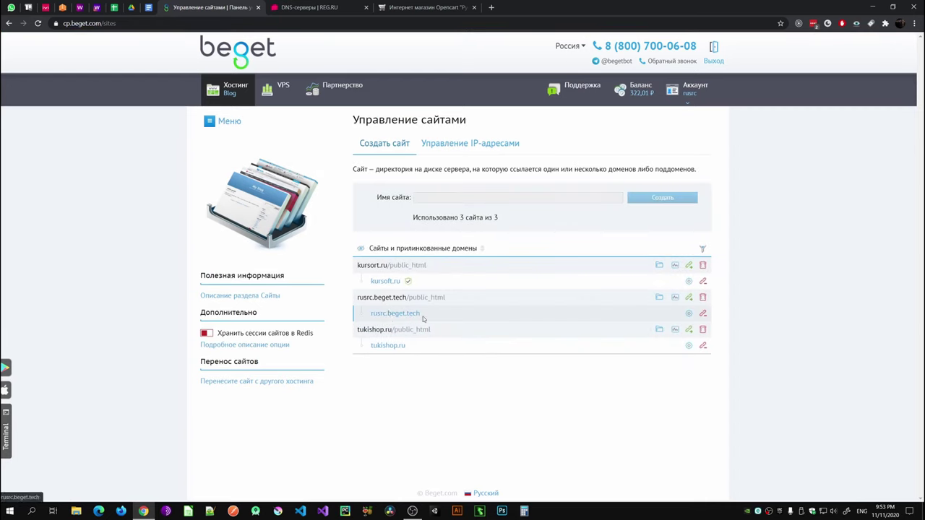
pyautogui.moveTo(427, 316); pyautogui.dragTo(384, 313)
pyautogui.click(455, 383)
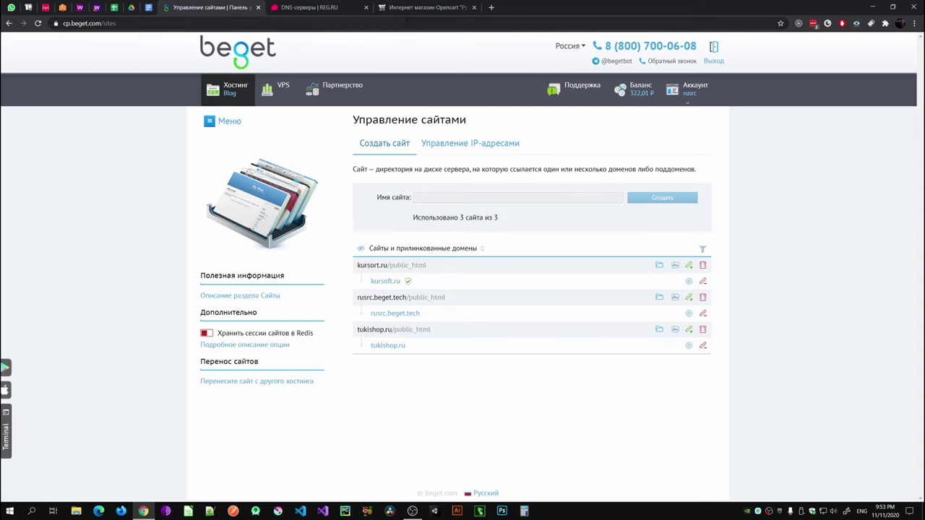
pyautogui.click(419, 7)
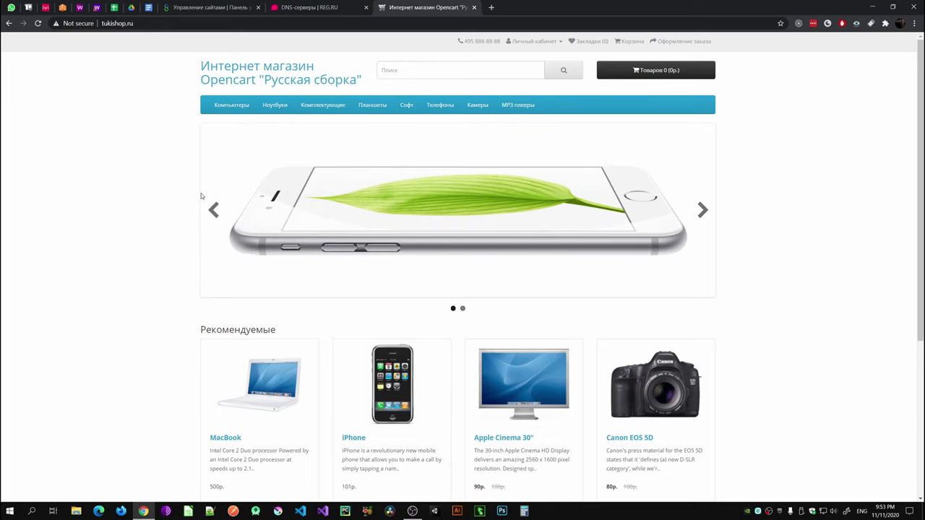
# Step: Check that the tukishop.ru store is still Not secure, then return to Управление сайтами
pyautogui.scroll(-2, 243, 229)
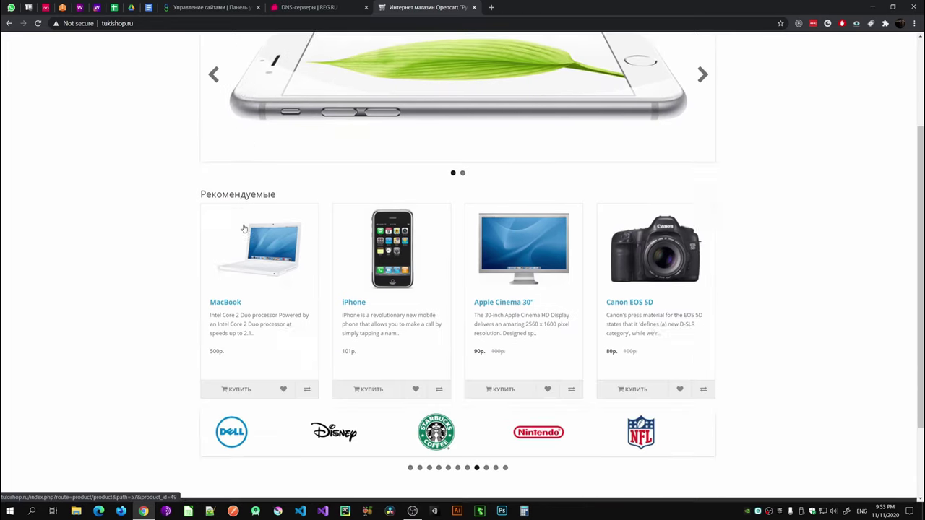
pyautogui.scroll(2, 246, 233)
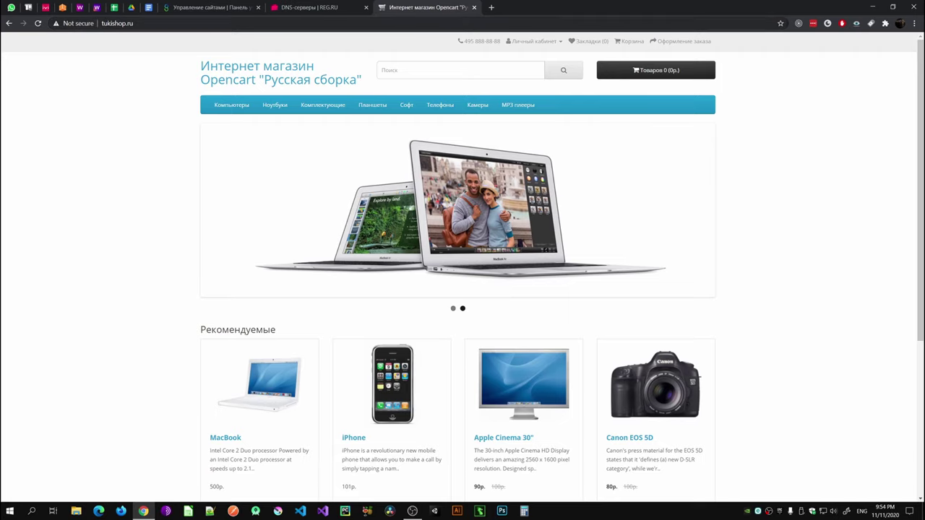
pyautogui.click(115, 23)
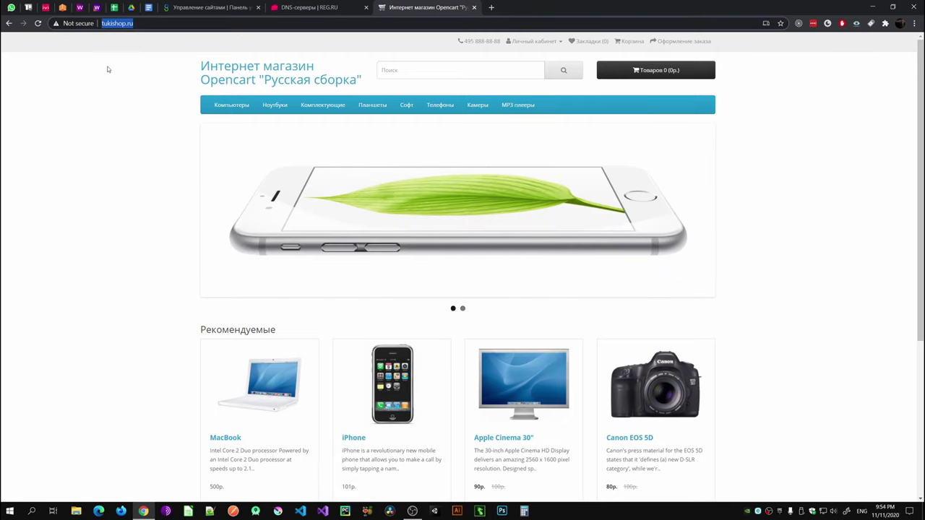
pyautogui.click(160, 127)
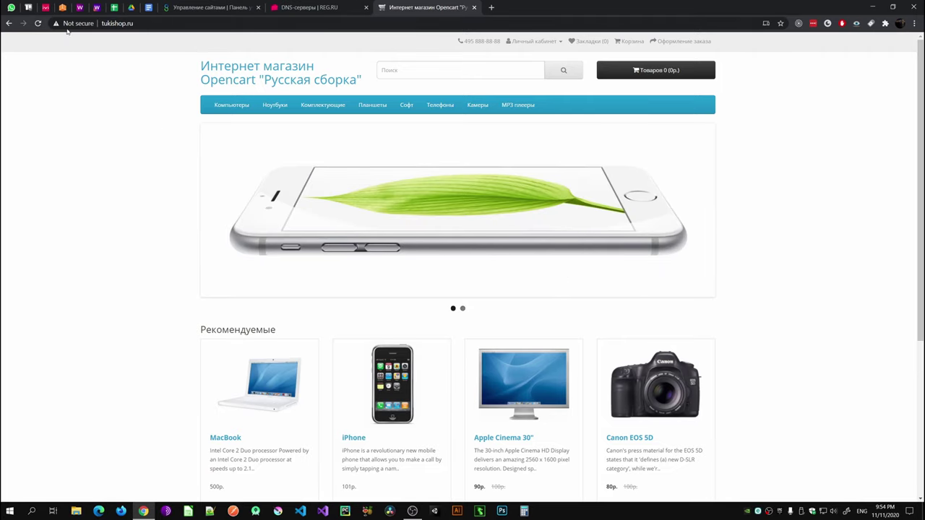
pyautogui.click(220, 7)
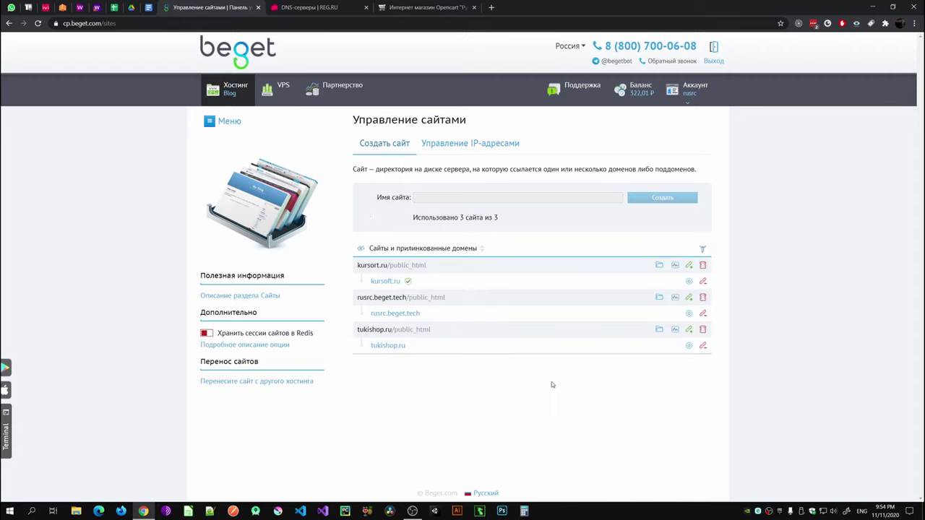
# Step: Request a free Стандартный Let's Encrypt SSL certificate for tukishop.ru
pyautogui.click(688, 345)
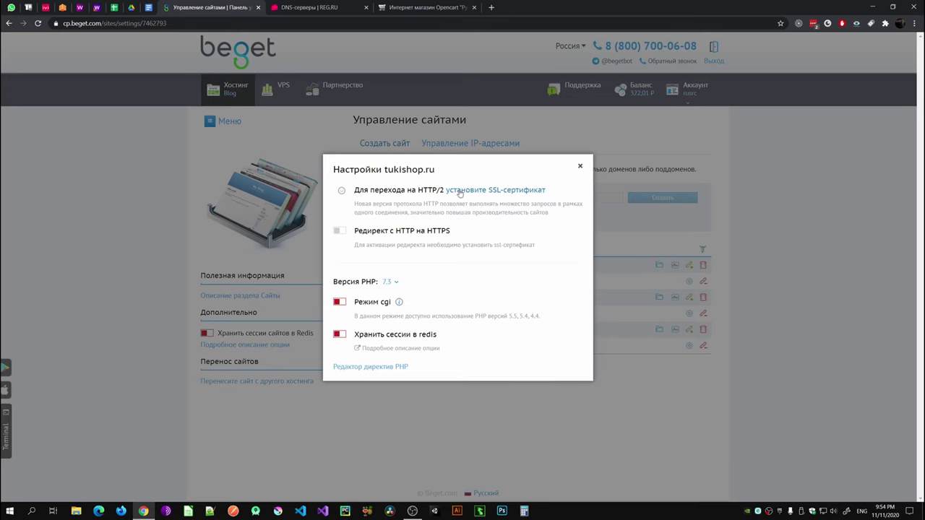
pyautogui.click(460, 191)
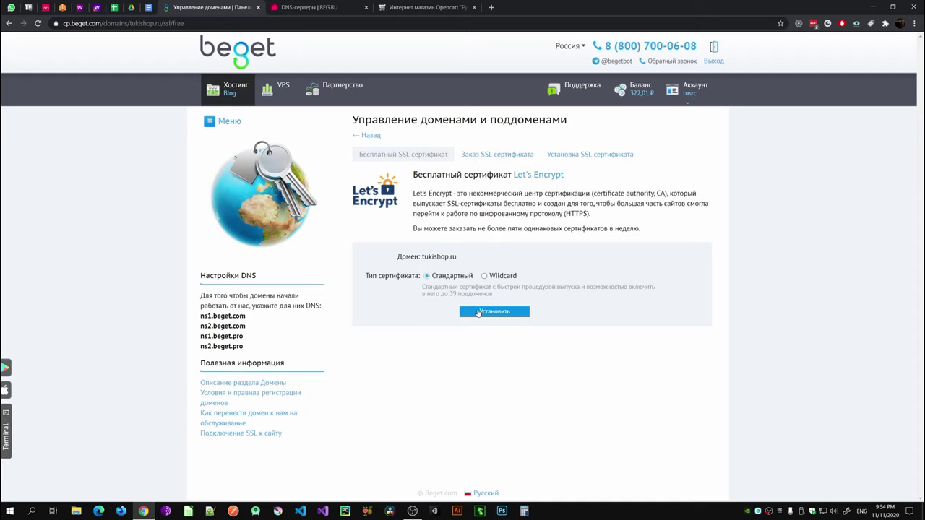
pyautogui.click(478, 313)
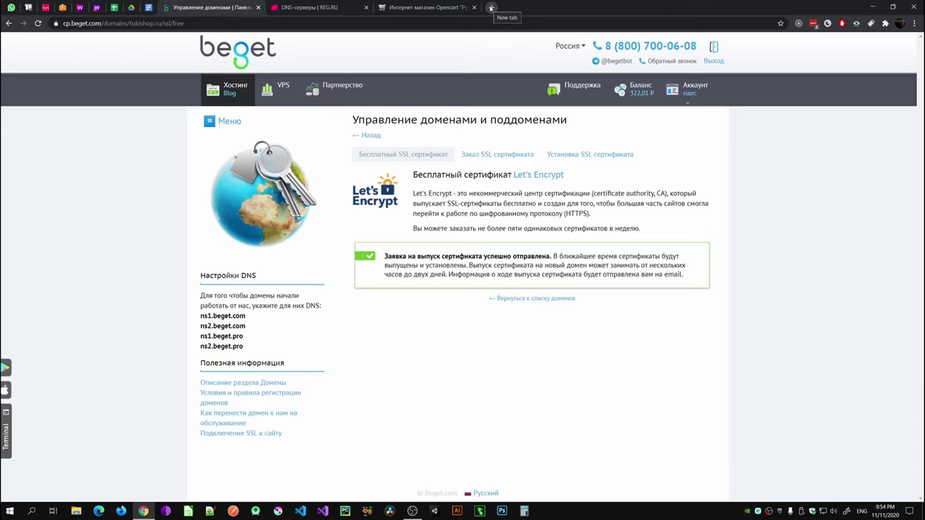
pyautogui.click(491, 7)
pyautogui.click(426, 7)
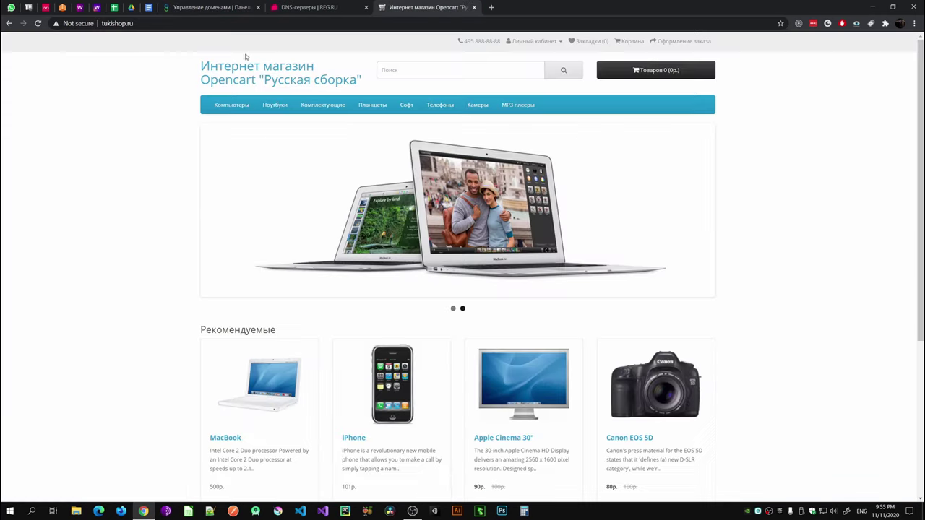
pyautogui.click(37, 23)
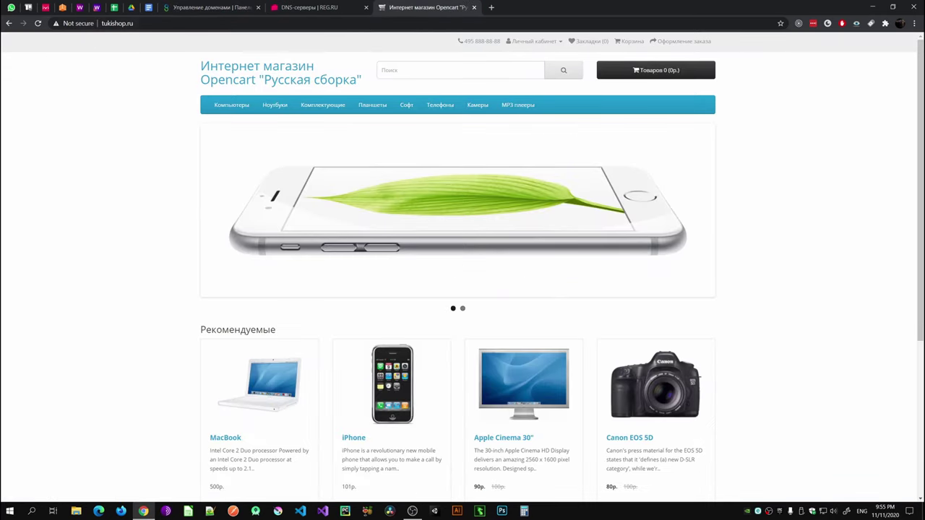
pyautogui.hotkey('ctrl', 'l')
pyautogui.hotkey('ctrl', 'c')
pyautogui.write('htt')
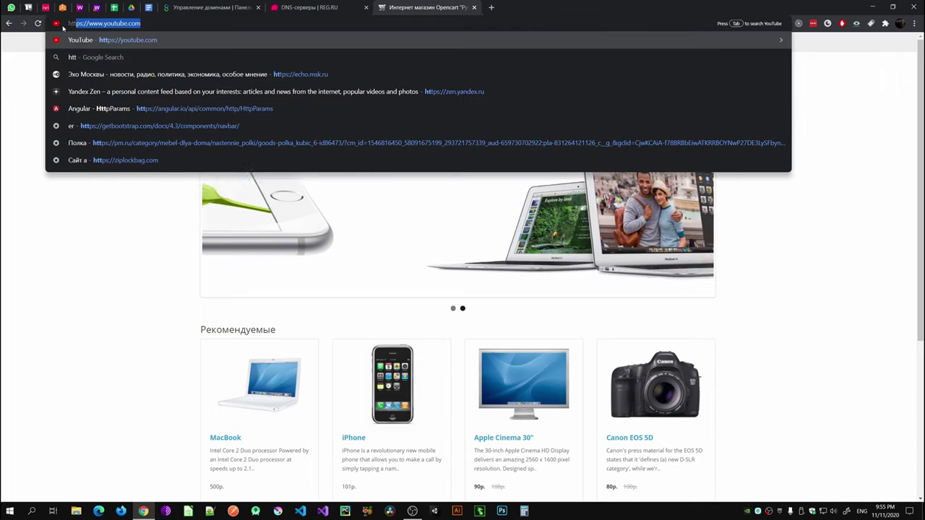
pyautogui.write('ps://')
pyautogui.hotkey('ctrl', 'v')
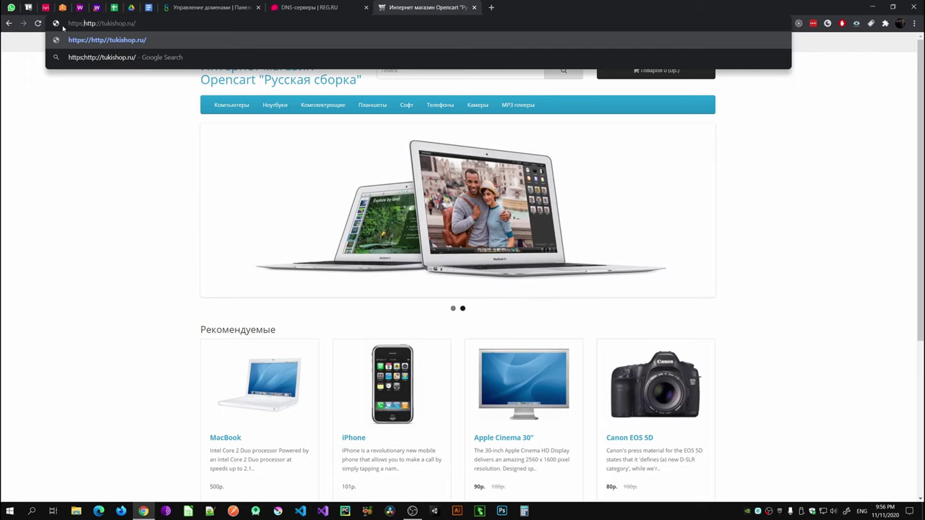
pyautogui.press('Home')
pyautogui.press('Delete')
pyautogui.press('Delete')
pyautogui.press('Delete')
pyautogui.press('Delete')
pyautogui.press('Delete')
pyautogui.press('Delete')
pyautogui.press('Delete')
pyautogui.press('Delete')
pyautogui.press('Right')
pyautogui.press('Right')
pyautogui.press('Right')
pyautogui.press('Right')
pyautogui.write('s')
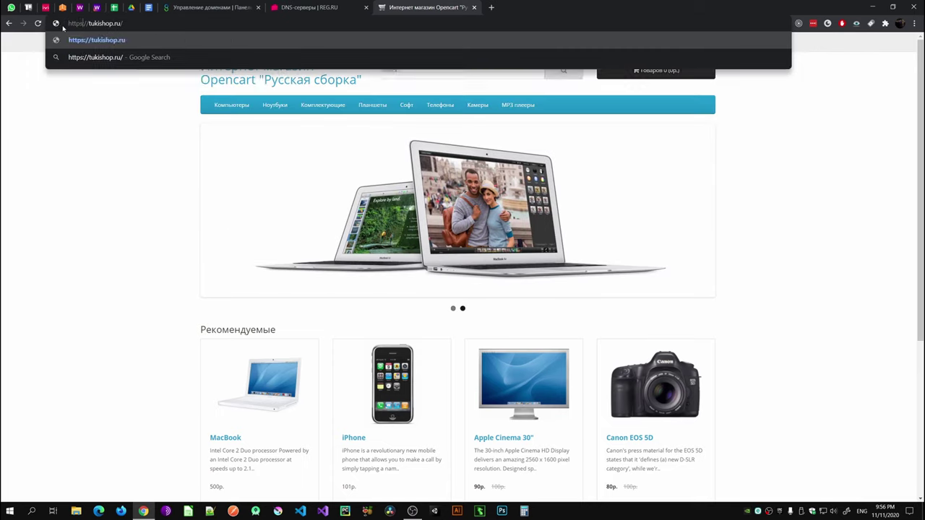
pyautogui.press('Return')
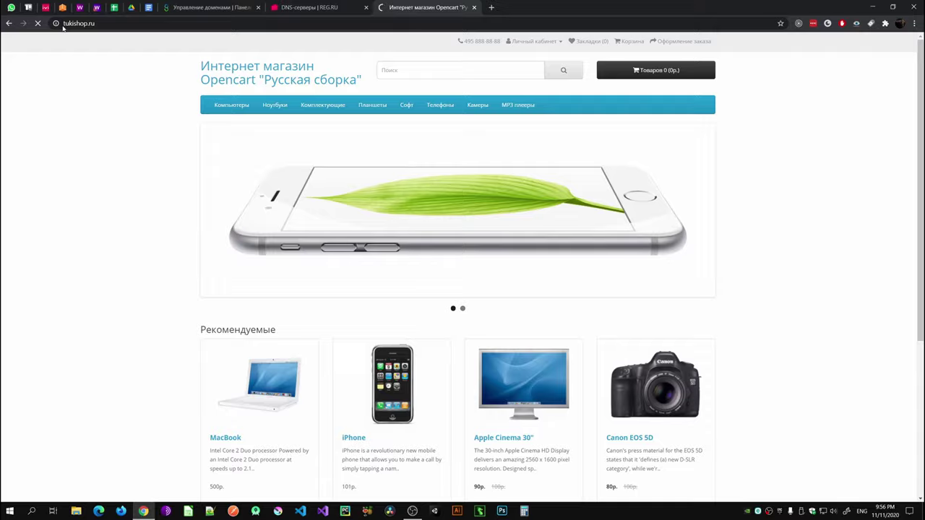
pyautogui.press('F5')
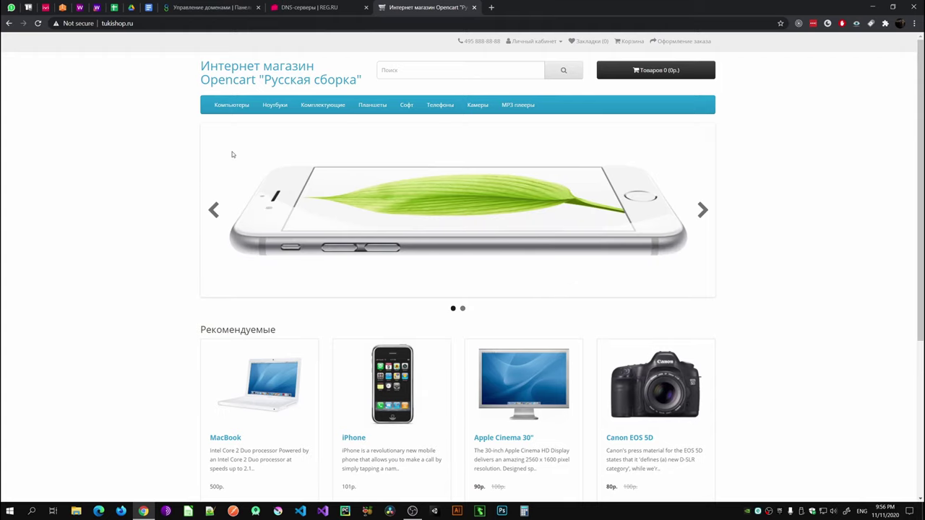
pyautogui.moveTo(274, 108)
pyautogui.scroll(-3, 310, 305)
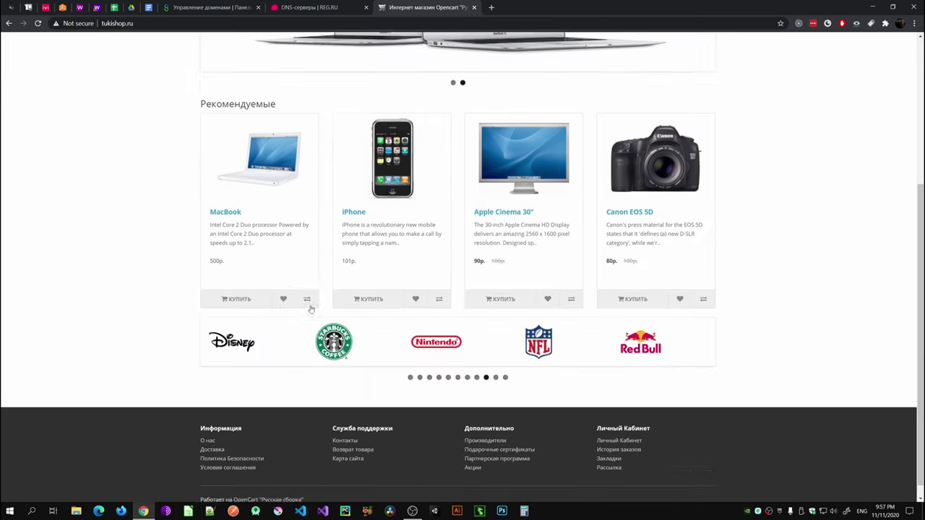
pyautogui.scroll(3, 289, 314)
pyautogui.scroll(1, 273, 325)
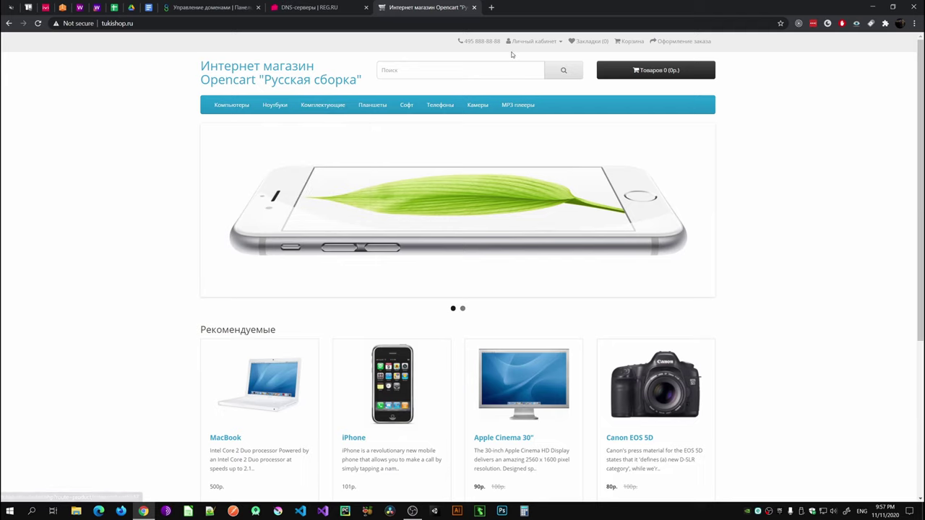
pyautogui.moveTo(274, 223)
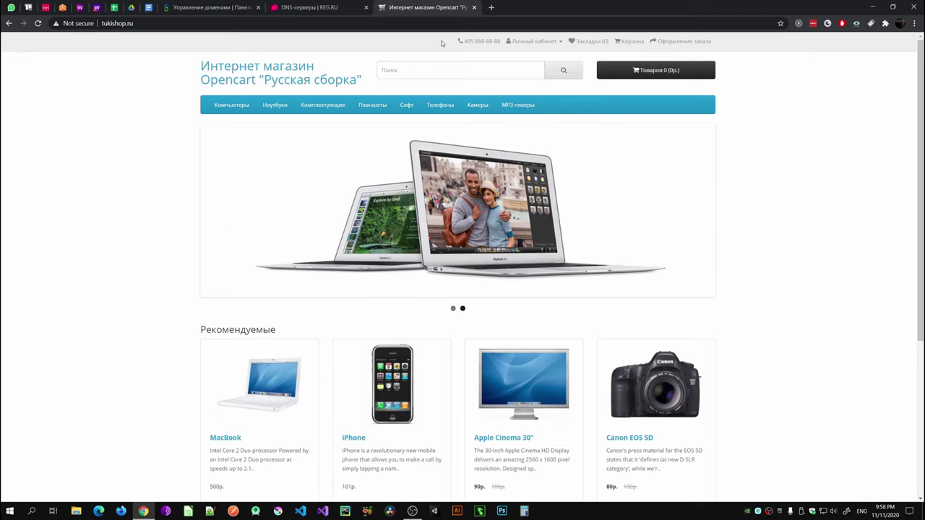
# Step: Scroll the HTTPS storefront, which renders unstyled because of mixed-content errors
pyautogui.click(397, 70)
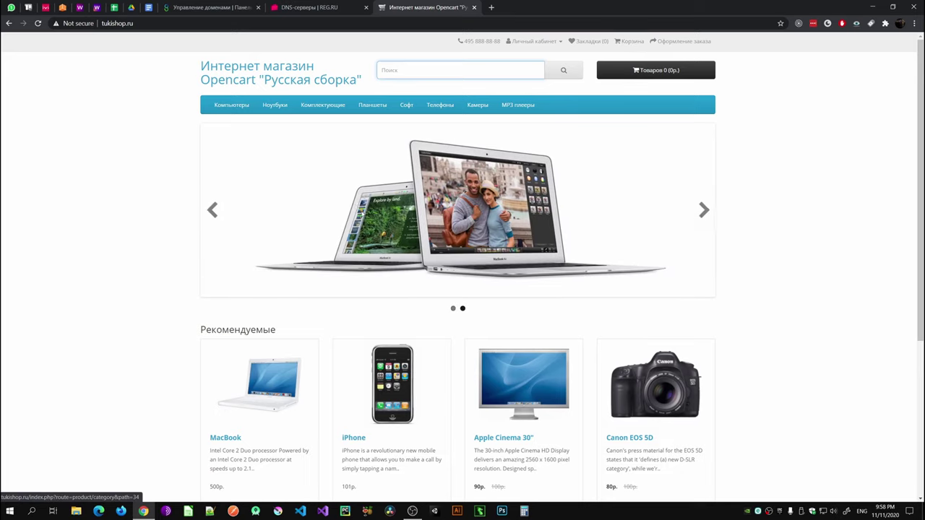
pyautogui.scroll(-3, 771, 201)
pyautogui.scroll(3, 393, 287)
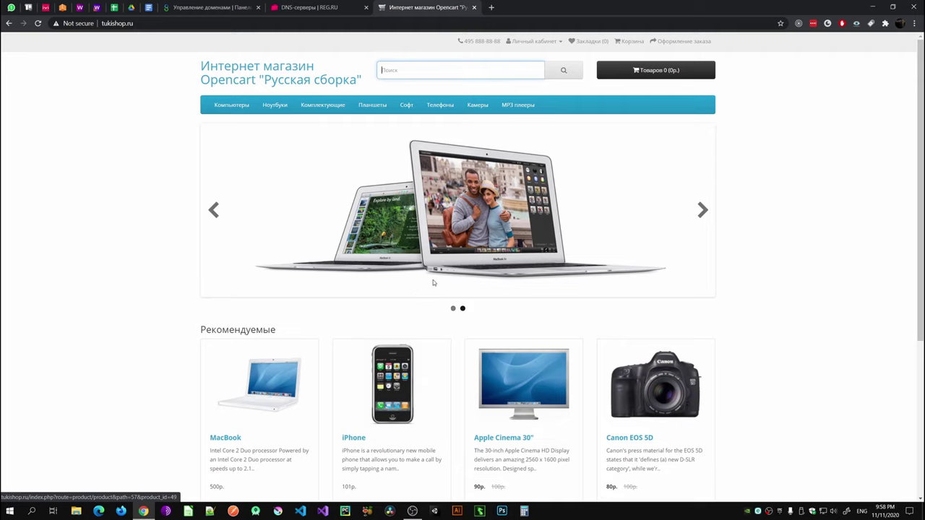
pyautogui.scroll(-4, 433, 283)
pyautogui.scroll(4, 250, 390)
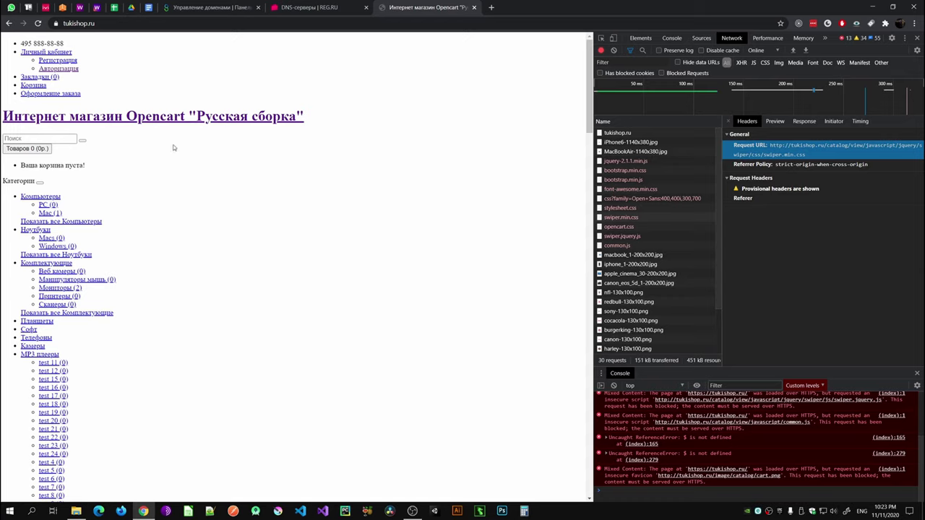
# Step: Inspect the bootstrap.min.css request and its URL in the DevTools Network panel
pyautogui.click(83, 23)
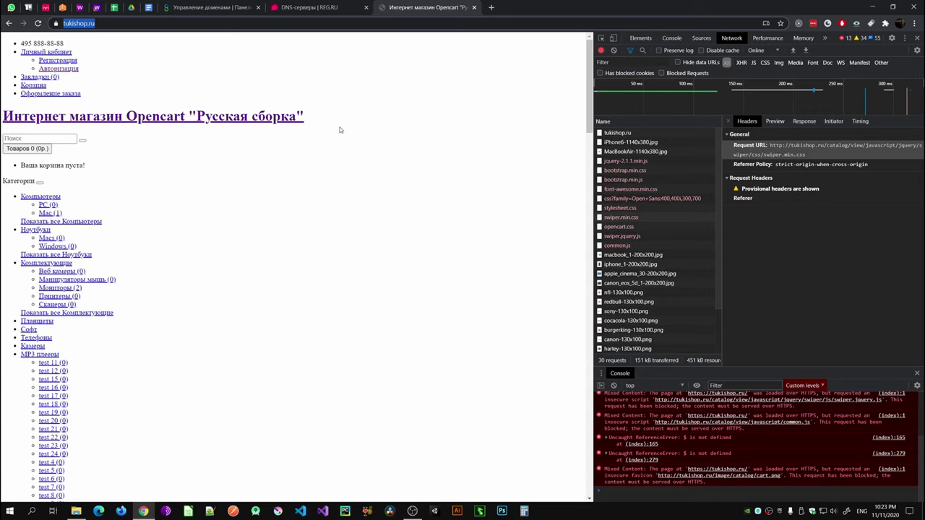
pyautogui.scroll(-10, 147, 277)
pyautogui.scroll(-3, 146, 277)
pyautogui.scroll(15, 172, 284)
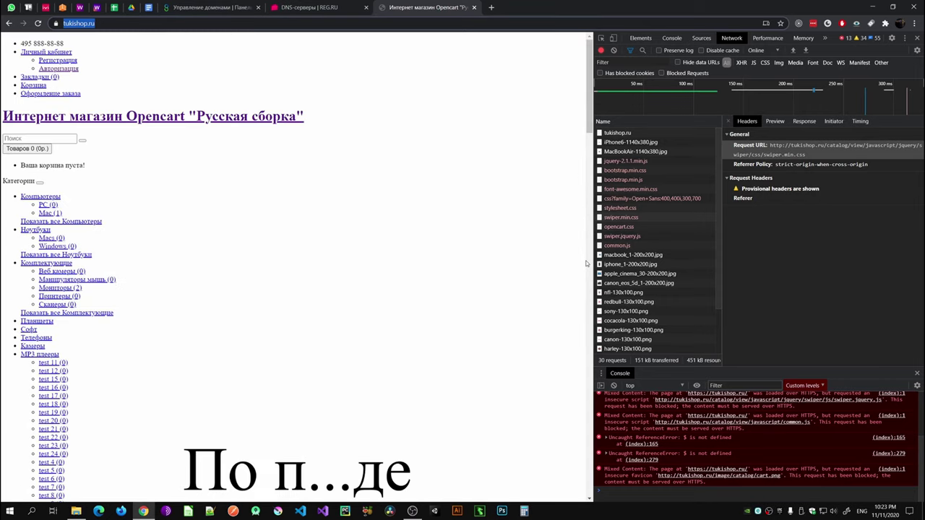
pyautogui.moveTo(589, 263); pyautogui.dragTo(578, 256)
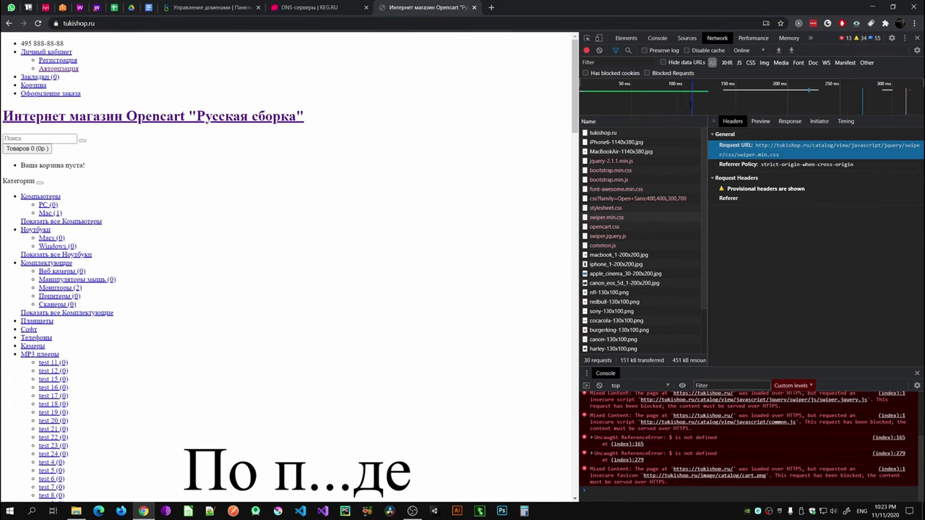
pyautogui.click(608, 170)
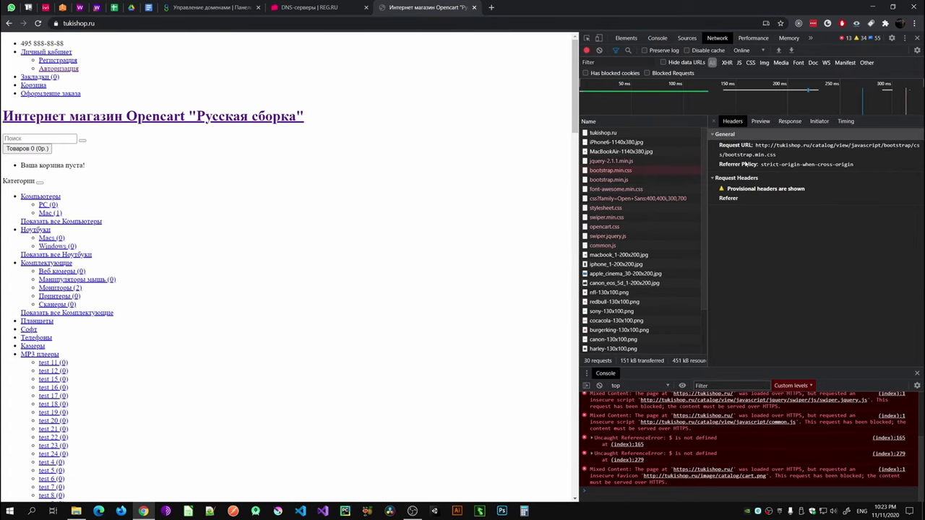
pyautogui.click(758, 149)
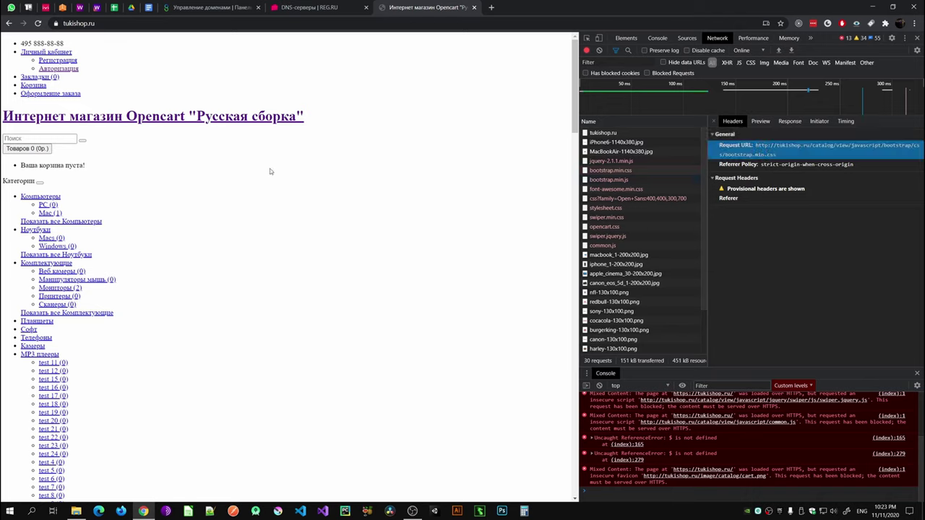
pyautogui.click(101, 28)
pyautogui.write('http://tukishop.ru/')
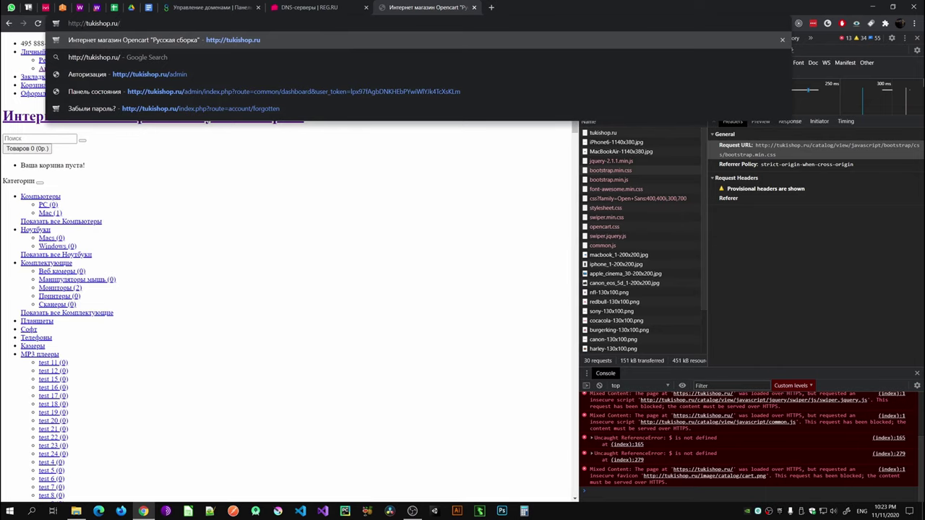
pyautogui.press('Return')
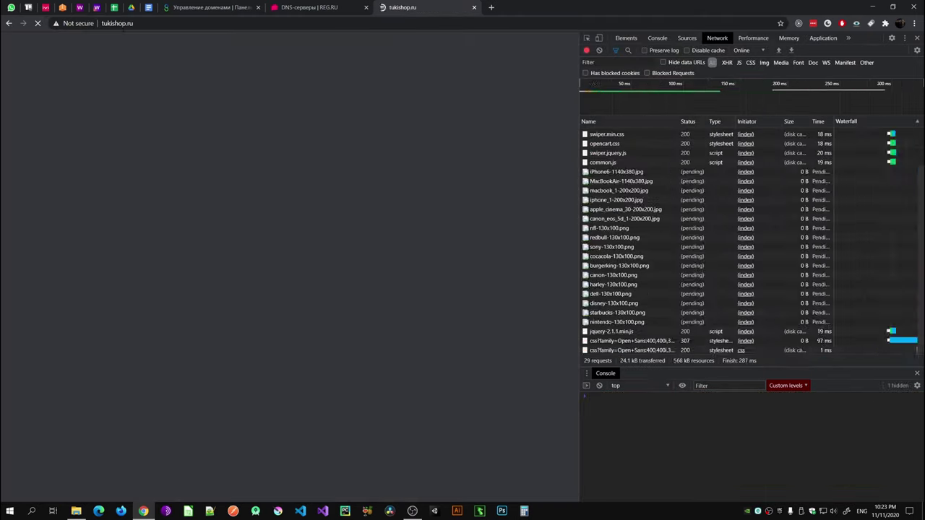
pyautogui.click(124, 24)
pyautogui.press('End')
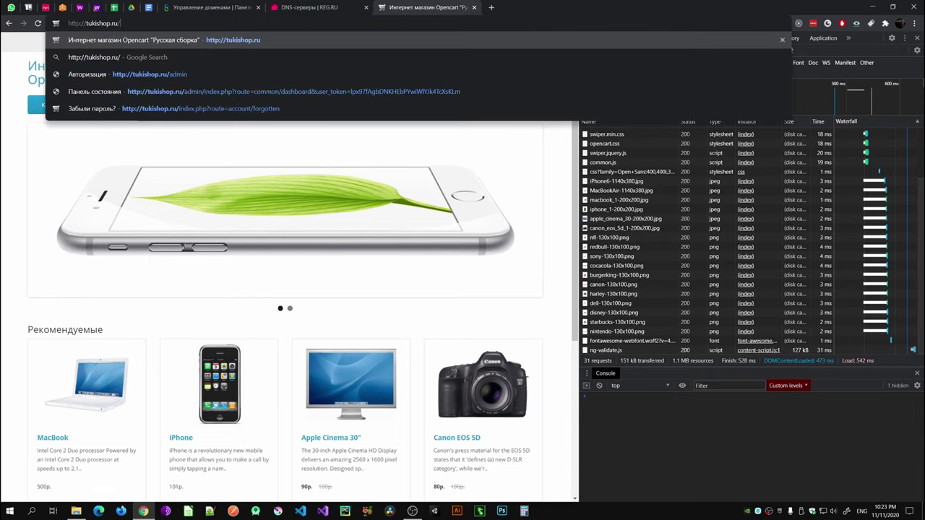
pyautogui.moveTo(81, 24); pyautogui.dragTo(87, 24)
pyautogui.press('Delete')
pyautogui.hotkey('ctrl', 'z')
pyautogui.write('s')
pyautogui.press('Return')
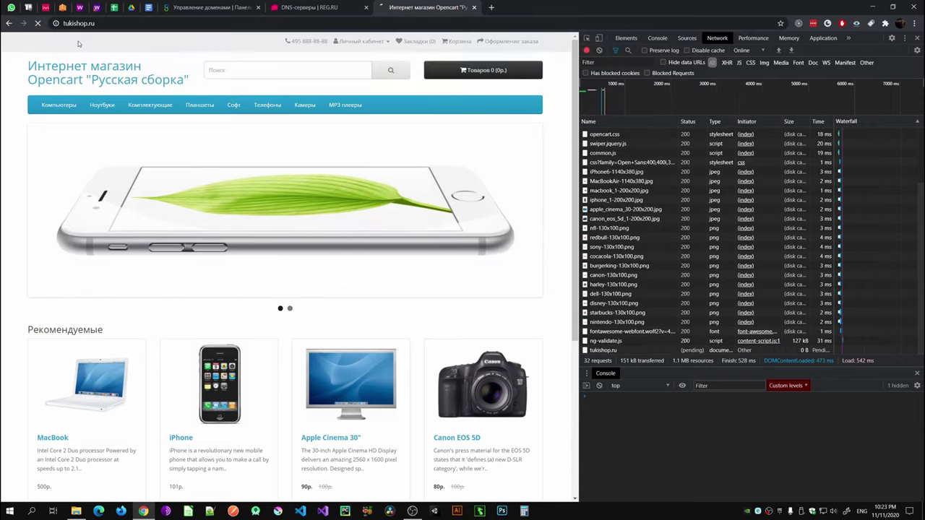
pyautogui.scroll(2, 679, 210)
pyautogui.click(668, 207)
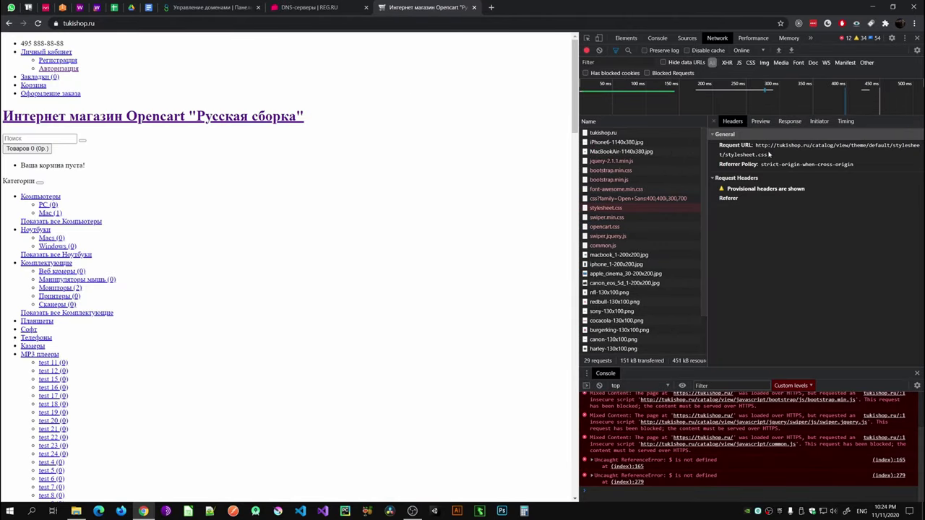
# Step: Go to tukishop.ru/admin to reach the admin login page
pyautogui.click(101, 23)
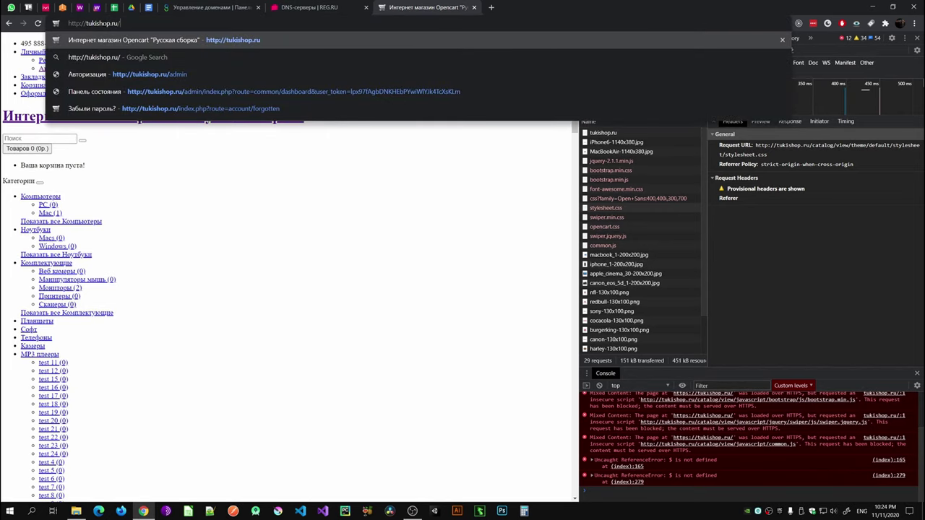
pyautogui.write('admin')
pyautogui.press('Return')
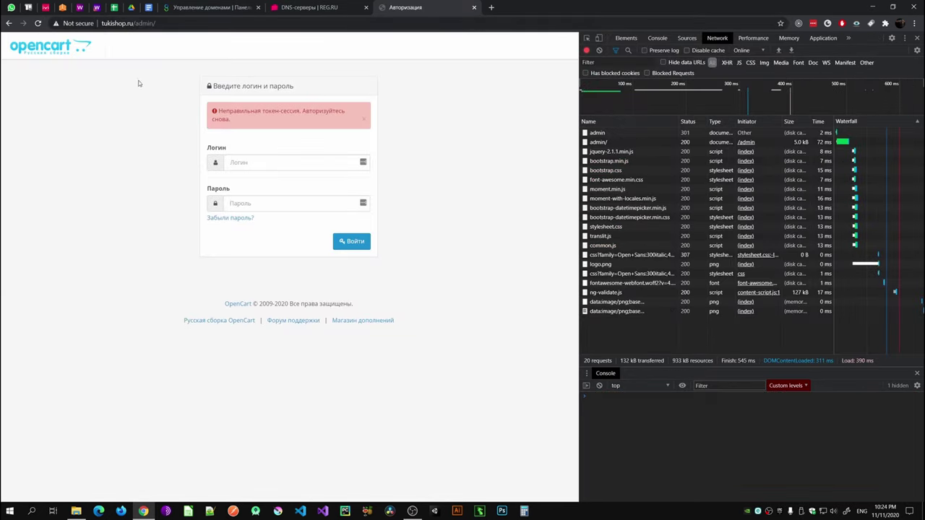
# Step: Sign in to OpenCart admin with the admin username and password, dismissing the save-password prompt
pyautogui.write('rusrc')
pyautogui.press('Tab')
pyautogui.write('1')
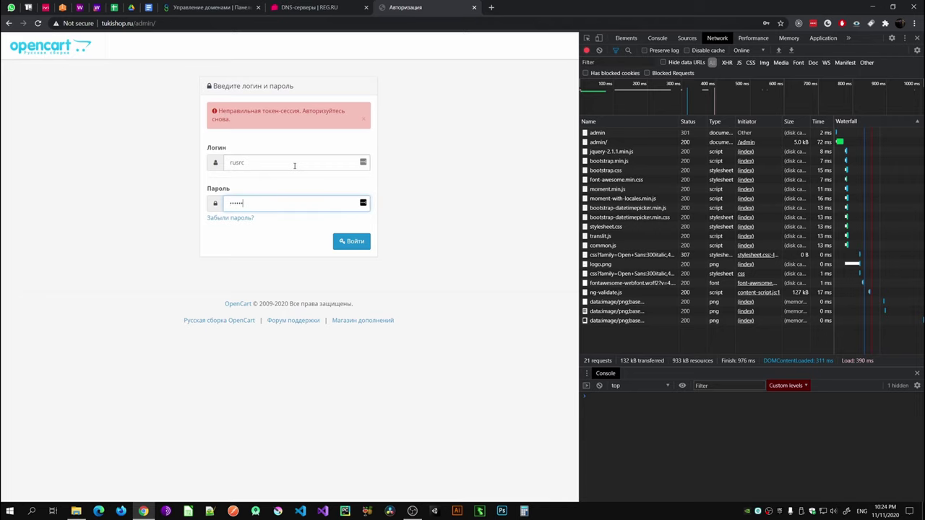
pyautogui.press('Return')
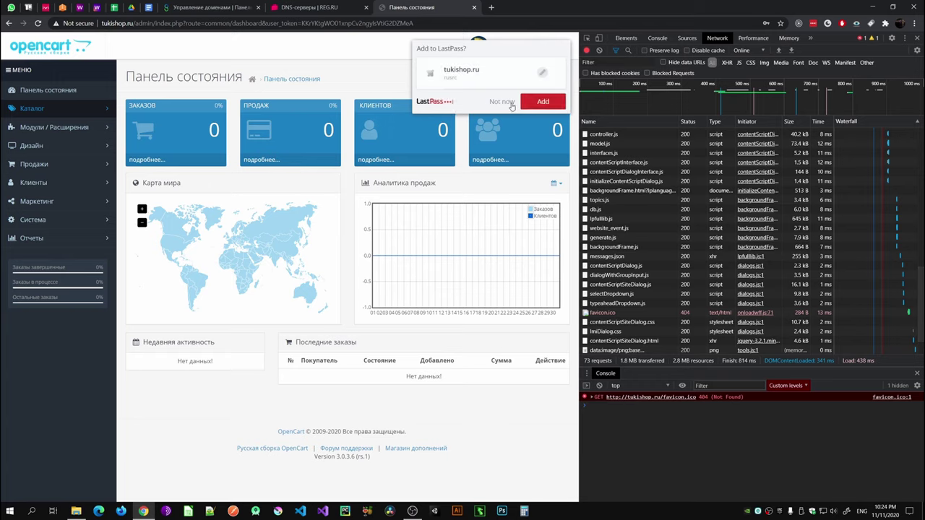
pyautogui.click(502, 101)
# Step: Open System > Settings and edit the default store's settings
pyautogui.click(40, 219)
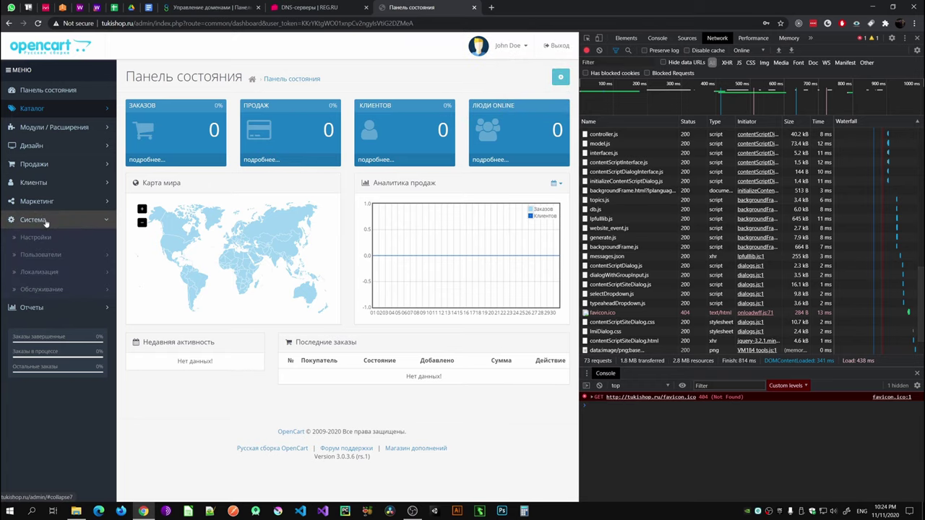
pyautogui.click(40, 236)
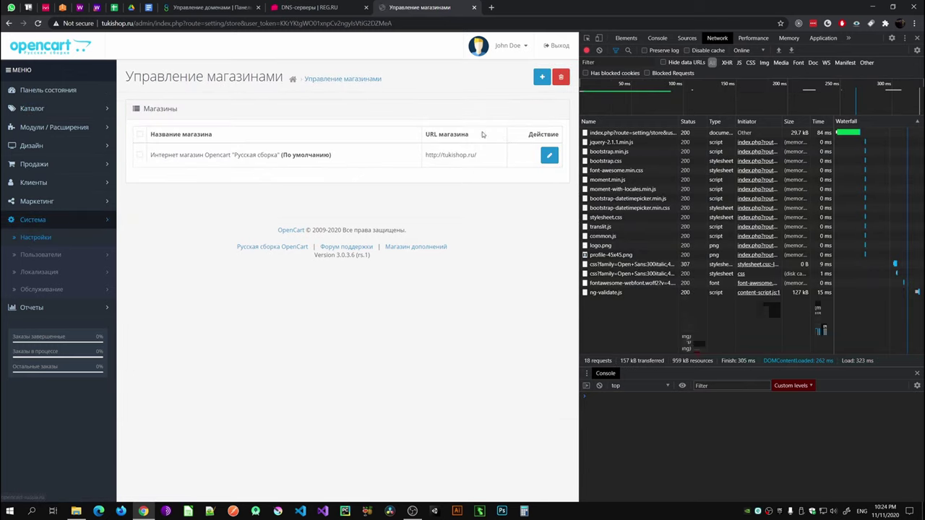
pyautogui.moveTo(579, 217); pyautogui.dragTo(715, 217)
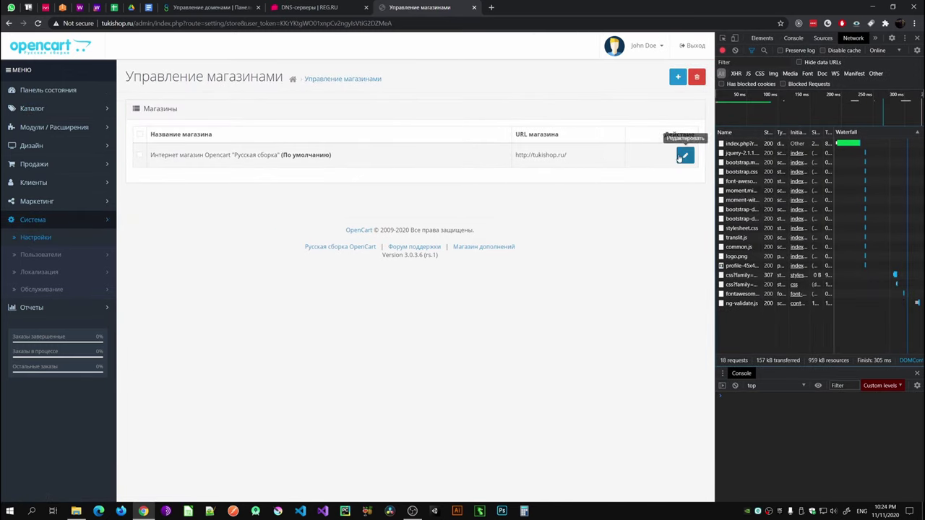
pyautogui.click(684, 156)
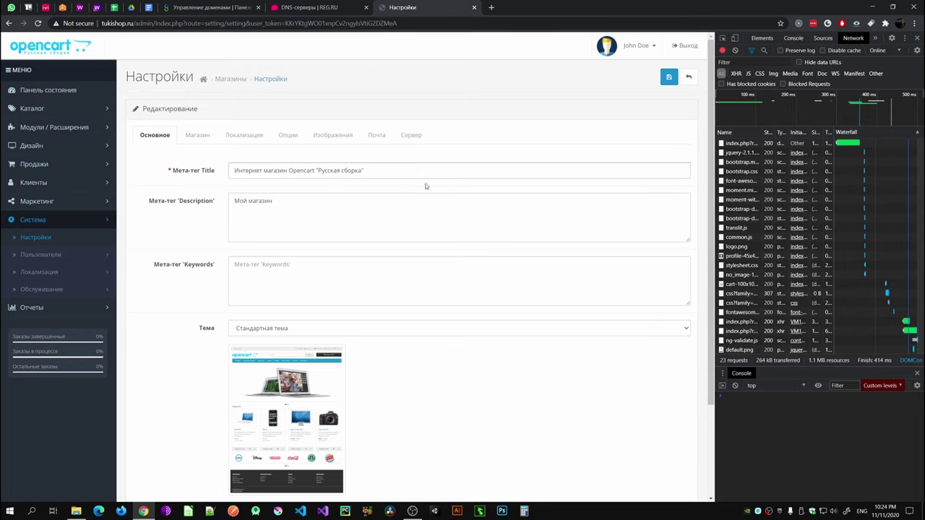
# Step: On the Server tab set Use SSL to Yes and save the store settings
pyautogui.click(409, 135)
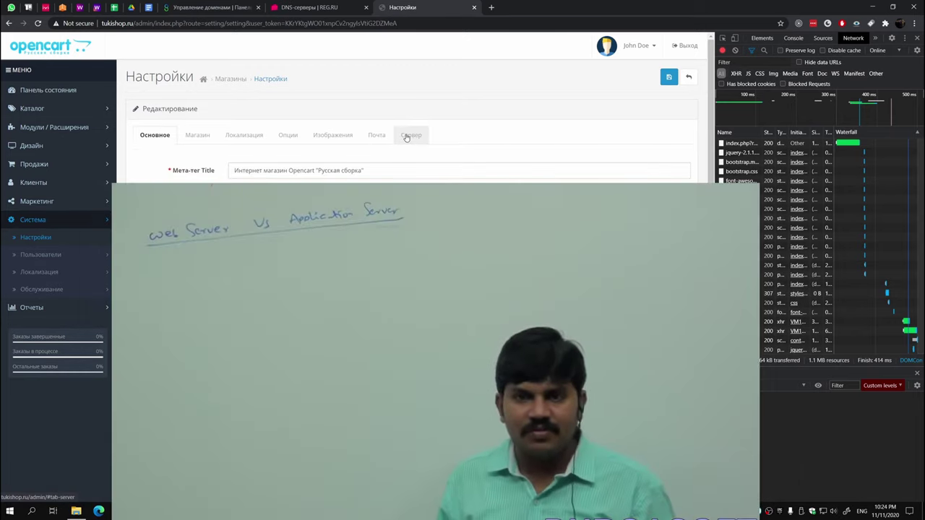
pyautogui.click(409, 135)
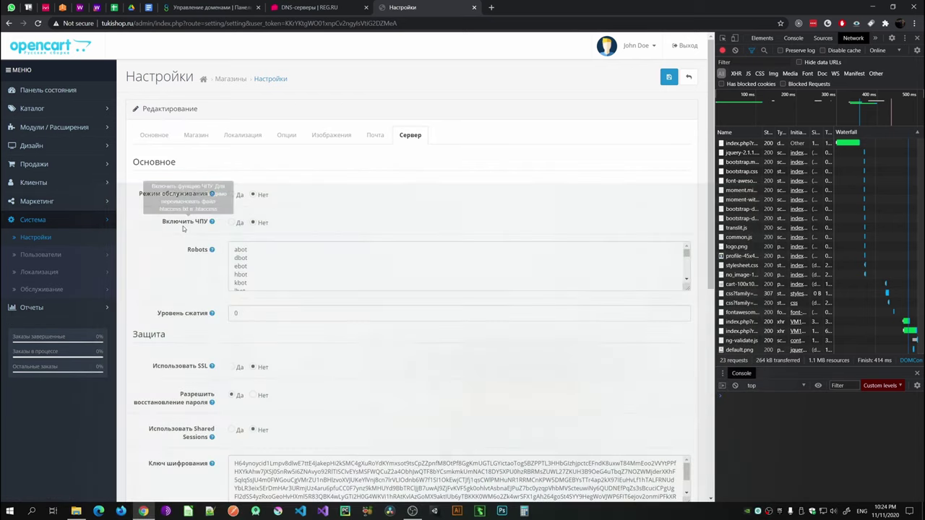
pyautogui.scroll(-5, 177, 269)
pyautogui.scroll(5, 184, 345)
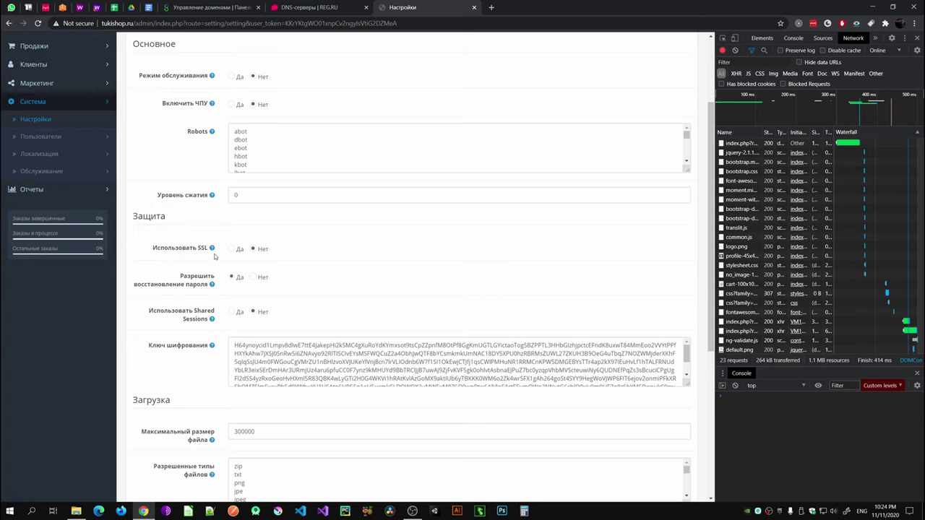
pyautogui.moveTo(180, 249)
pyautogui.scroll(-4, 192, 346)
pyautogui.scroll(6, 192, 345)
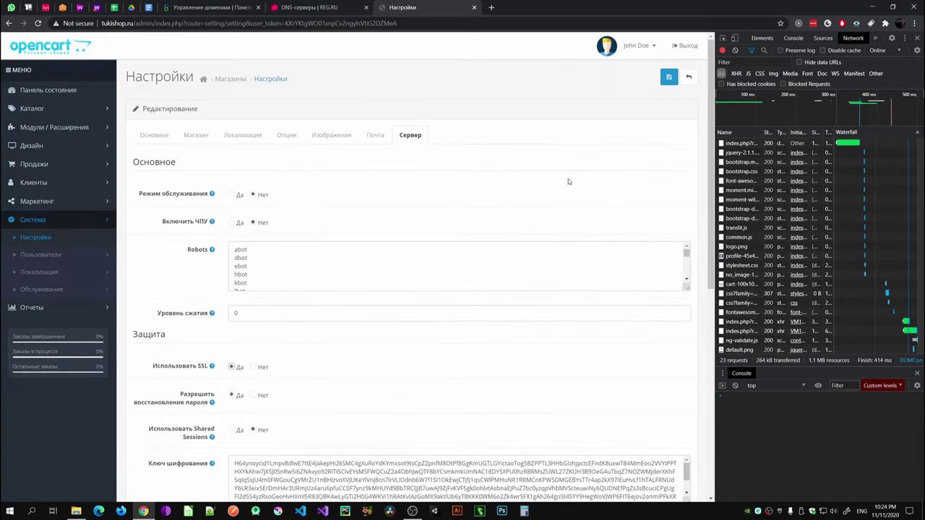
pyautogui.click(668, 77)
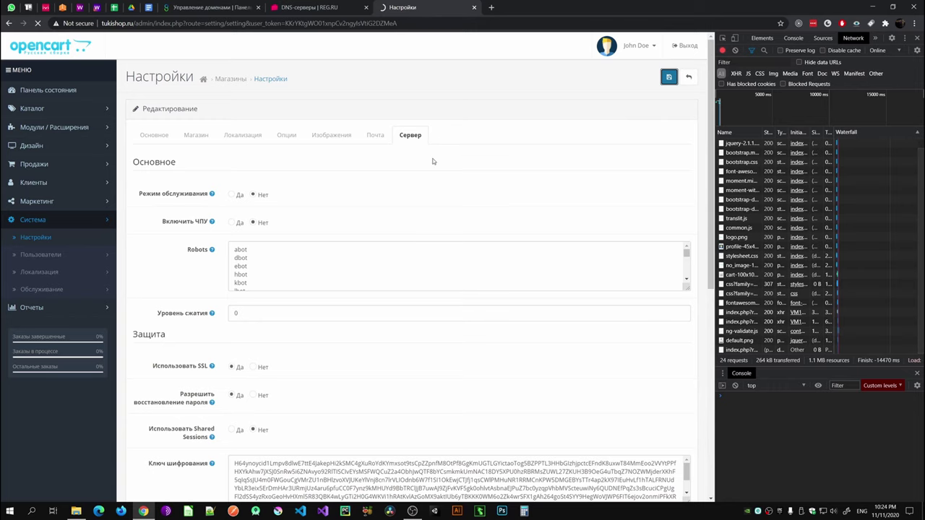
# Step: Check the save confirmation and reopen the default store's settings
pyautogui.scroll(-1, 443, 255)
pyautogui.scroll(1, 443, 255)
pyautogui.moveTo(212, 369)
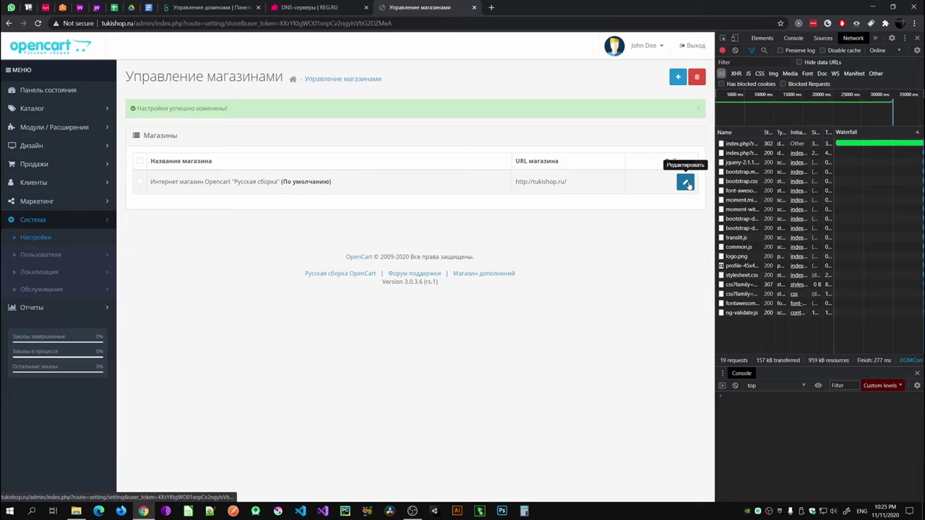
pyautogui.doubleClick(517, 181)
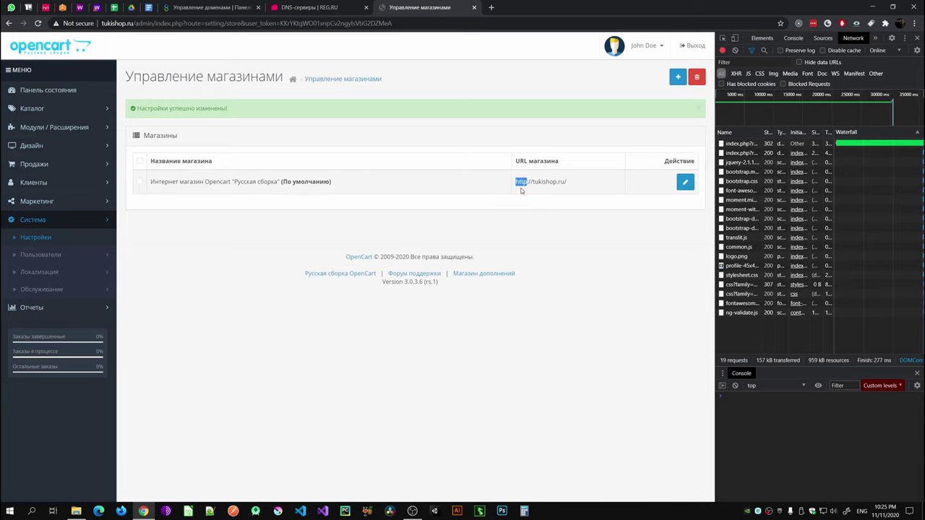
pyautogui.click(685, 182)
pyautogui.scroll(-2, 247, 239)
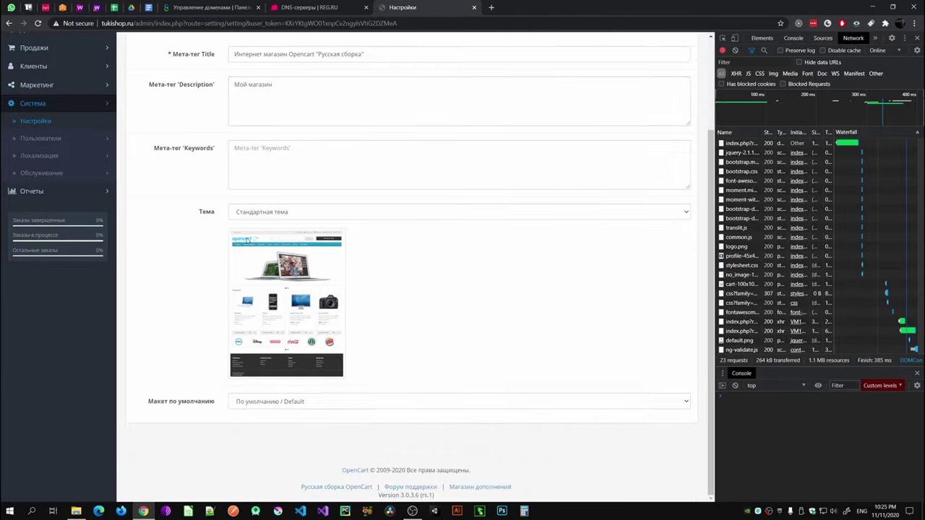
pyautogui.scroll(2, 247, 239)
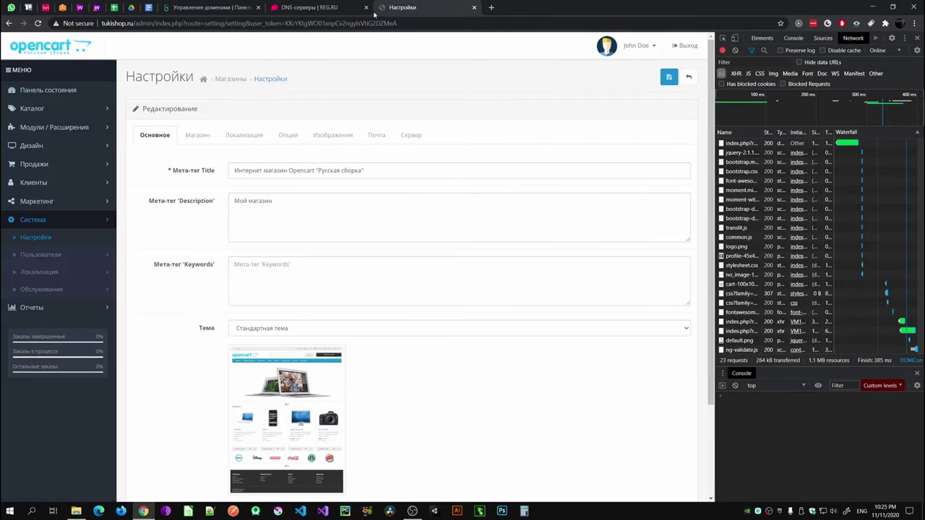
pyautogui.click(490, 7)
# Step: Load tukishop.ru over HTTPS in the new tab
pyautogui.write('http://tukishop.ru/')
pyautogui.doubleClick(82, 23)
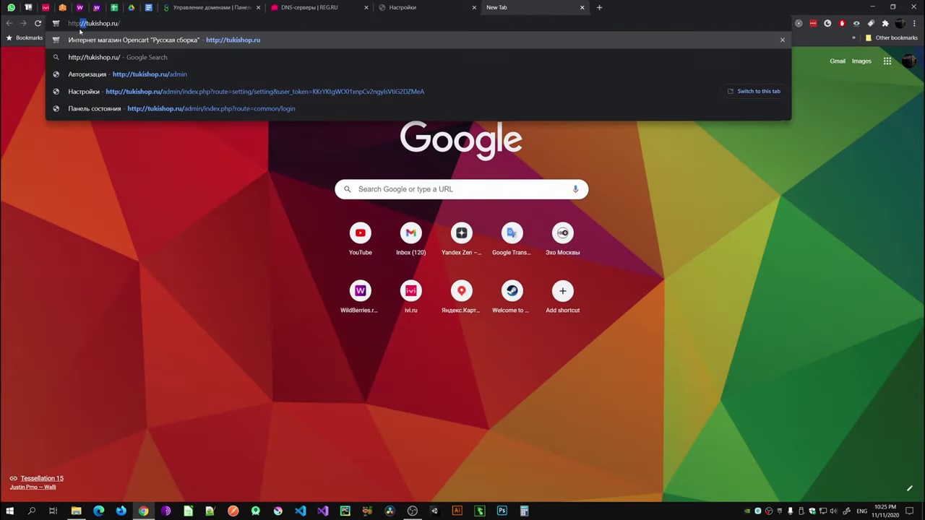
pyautogui.press('BackSpace')
pyautogui.press('Return')
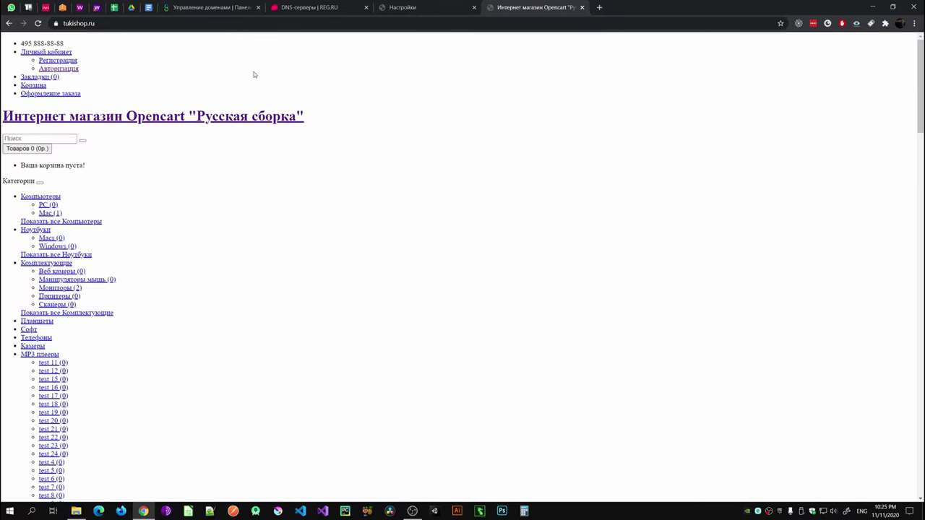
pyautogui.scroll(-6, 407, 171)
pyautogui.scroll(6, 407, 171)
# Step: Inspect the page's network requests in DevTools, then return to the Beget SSL certificate page
pyautogui.rightClick(425, 88)
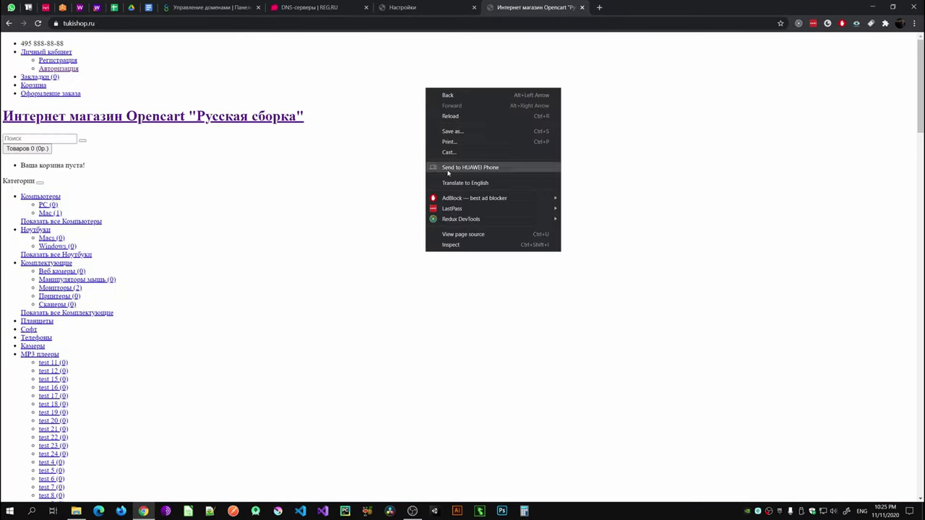
pyautogui.click(455, 244)
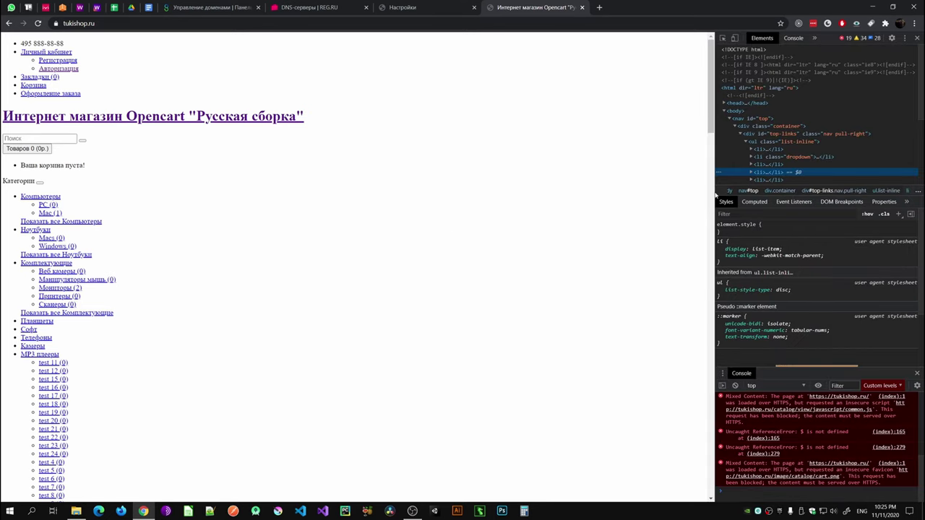
pyautogui.moveTo(713, 192); pyautogui.dragTo(571, 189)
pyautogui.click(701, 38)
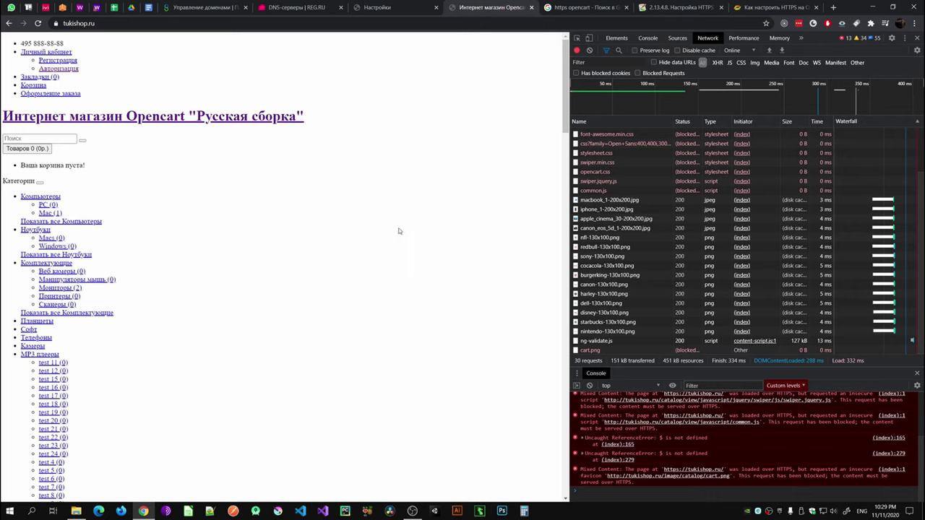
pyautogui.click(219, 11)
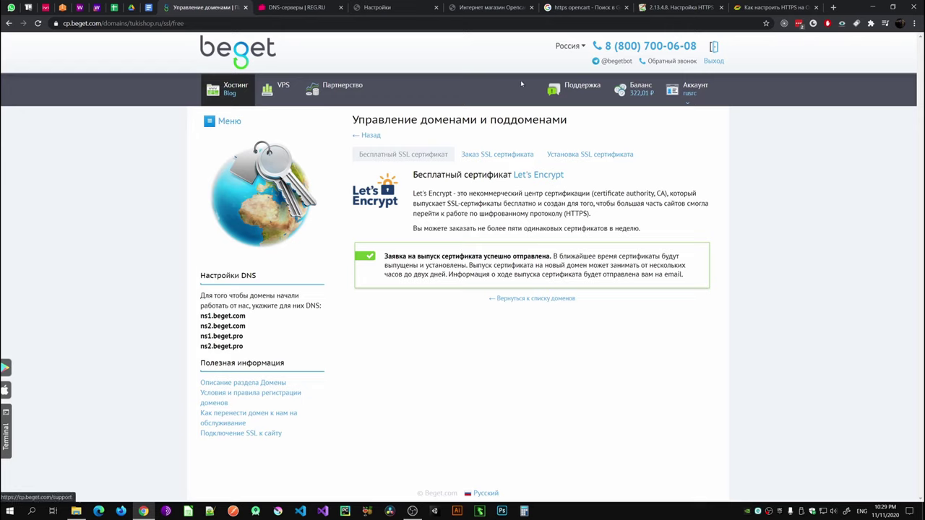
# Step: From the Beget panel home, open Sites and launch File Manager for tukishop.ru
pyautogui.click(239, 88)
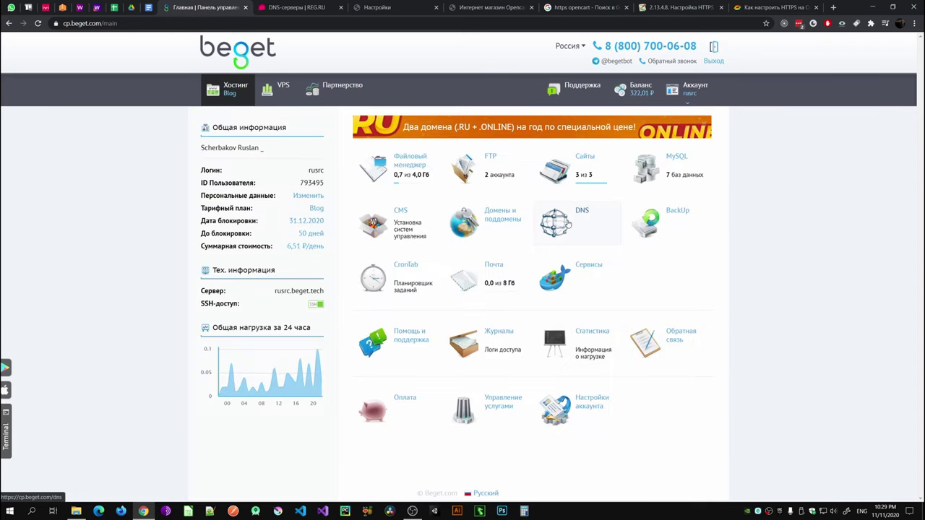
pyautogui.click(570, 172)
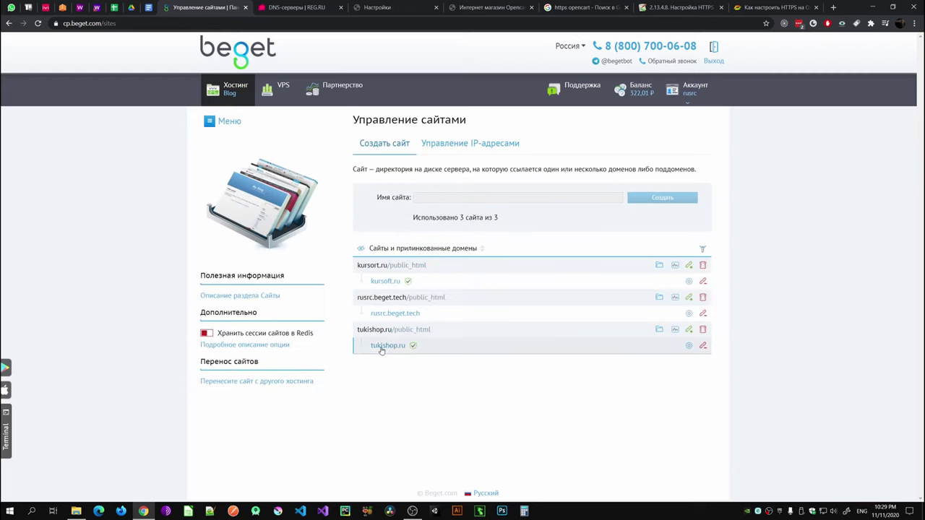
pyautogui.click(659, 329)
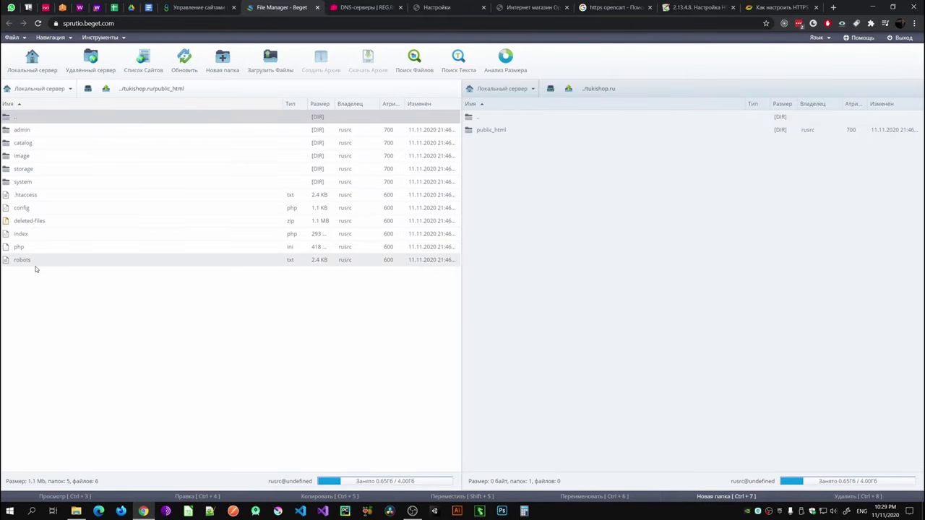
pyautogui.rightClick(15, 208)
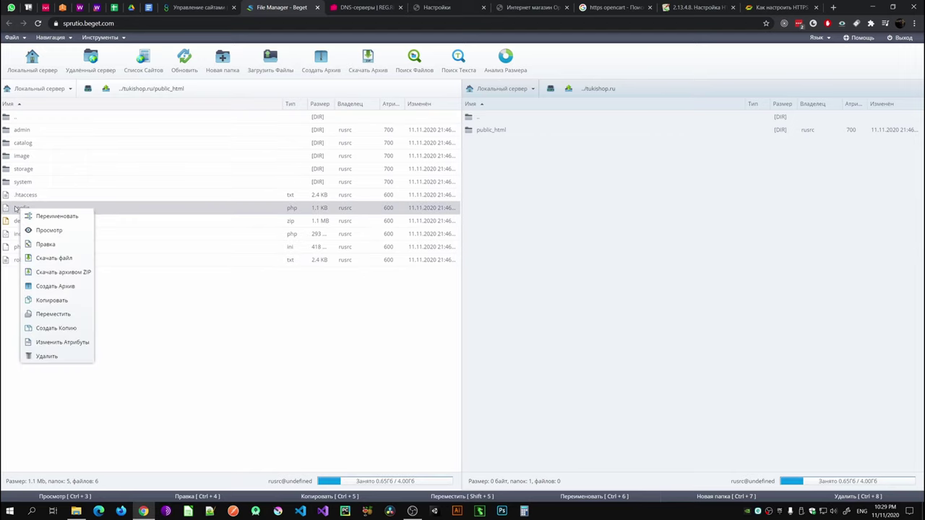
pyautogui.click(95, 291)
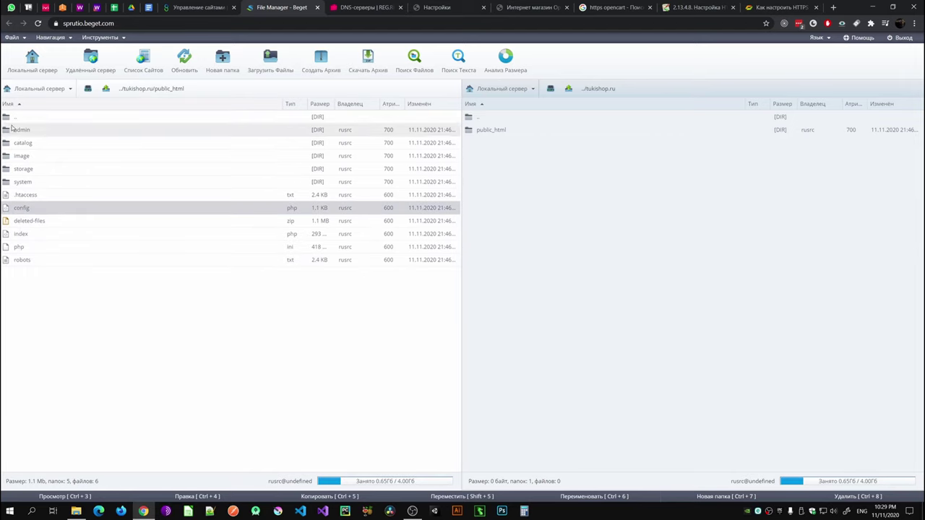
pyautogui.rightClick(27, 210)
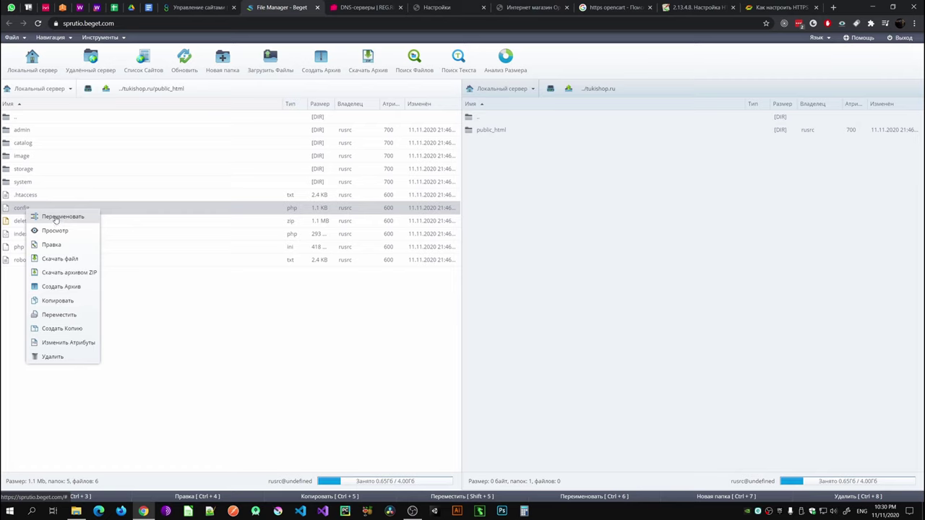
pyautogui.doubleClick(23, 208)
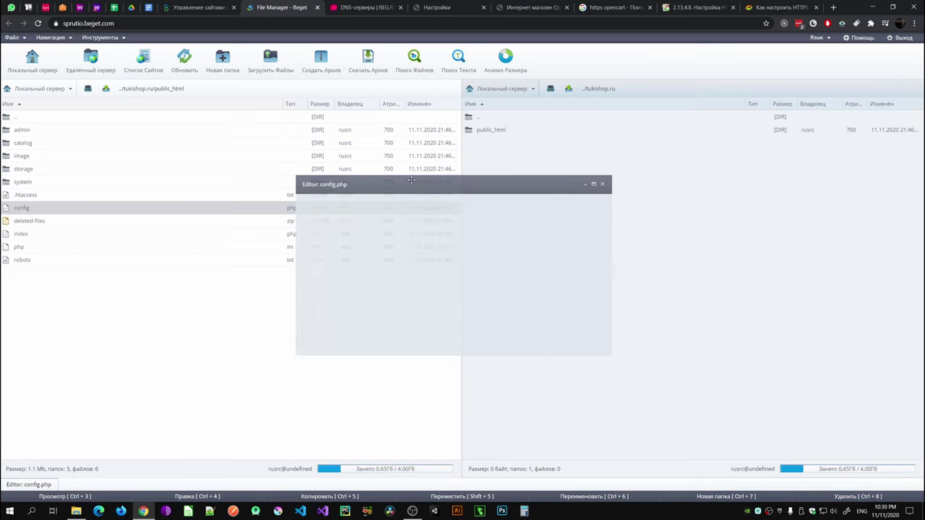
pyautogui.scroll(-1, 548, 259)
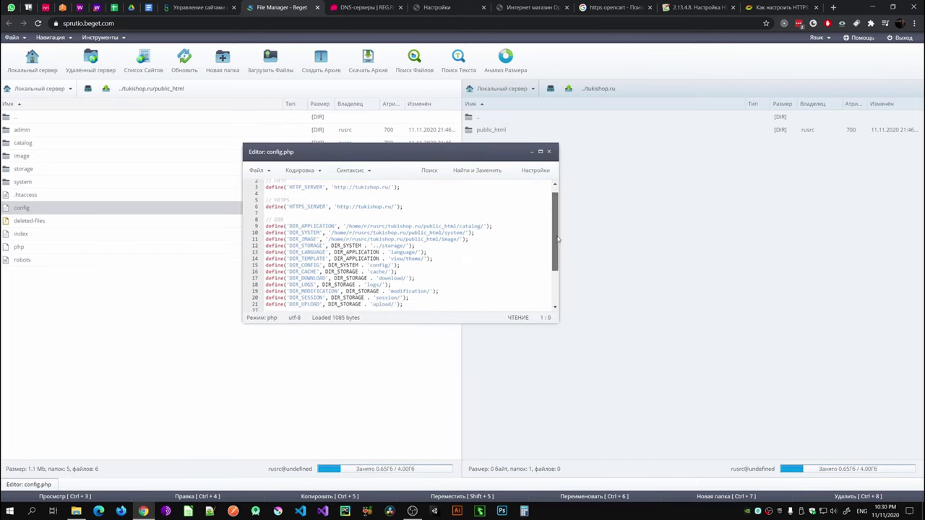
pyautogui.scroll(1, 548, 259)
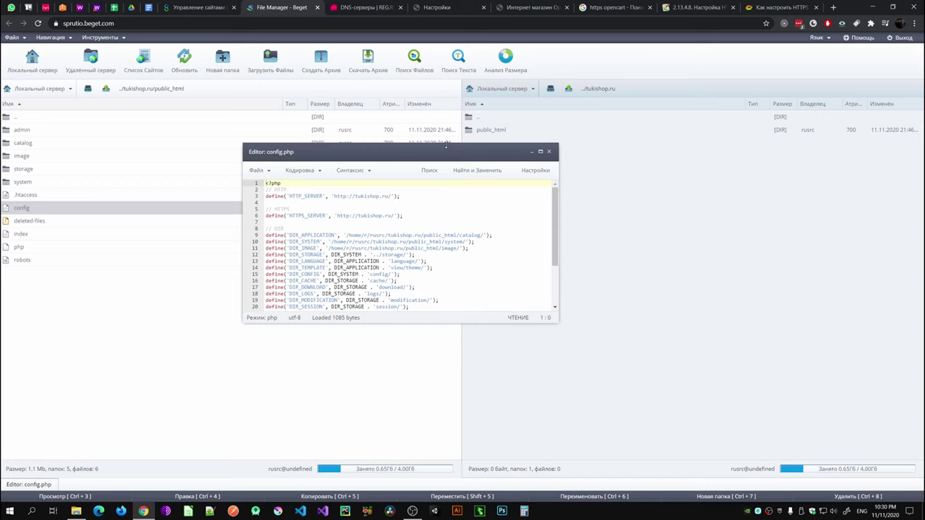
pyautogui.moveTo(446, 145); pyautogui.dragTo(448, 154)
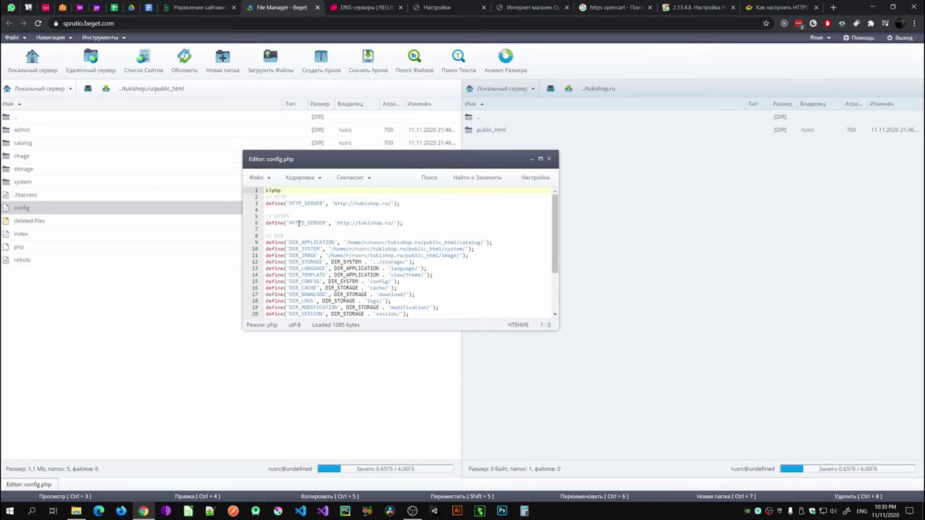
pyautogui.moveTo(289, 223); pyautogui.dragTo(327, 223)
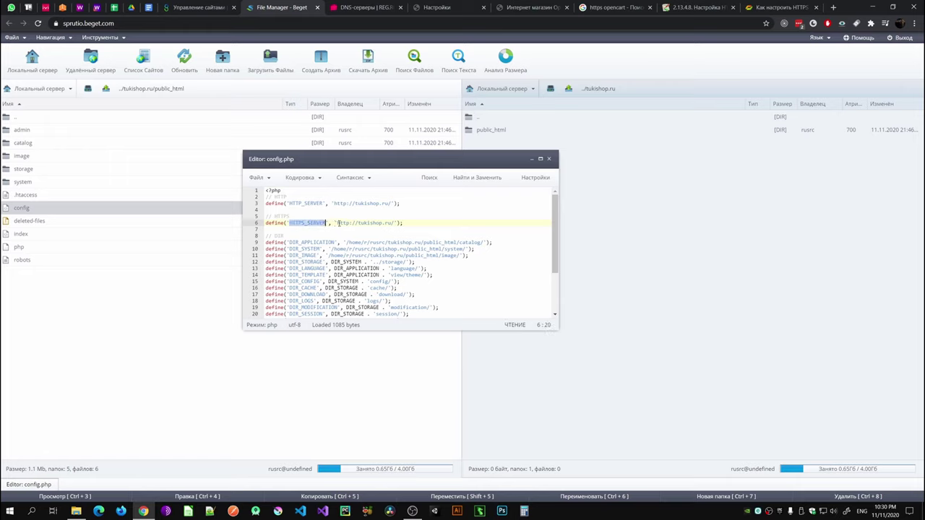
pyautogui.click(348, 223)
pyautogui.write('s')
pyautogui.click(260, 177)
pyautogui.click(268, 195)
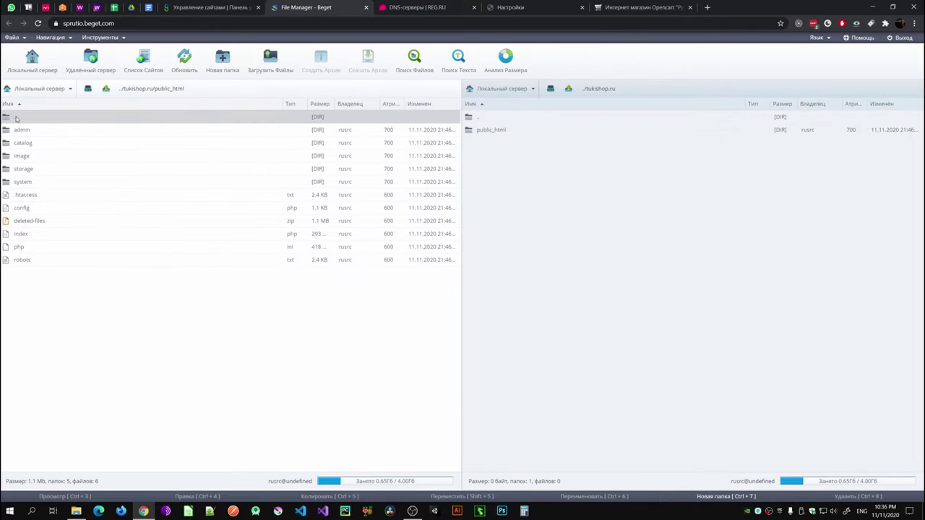
# Step: Reopen the root config.php to verify the https address on line 6, then close it
pyautogui.doubleClick(16, 119)
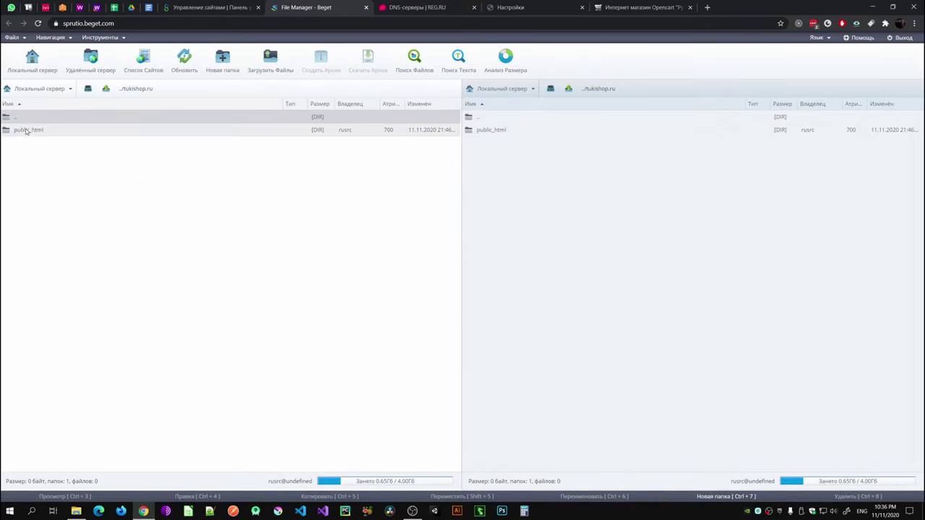
pyautogui.doubleClick(18, 130)
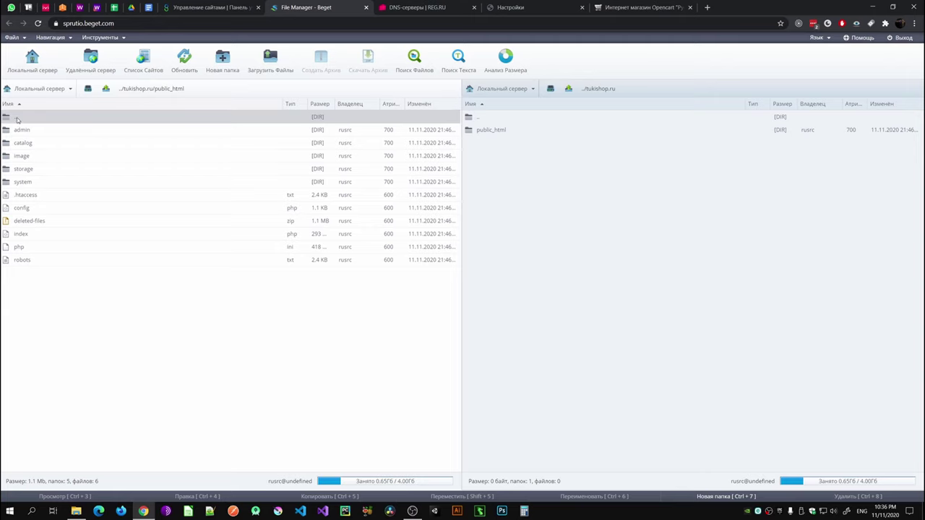
pyautogui.doubleClick(18, 120)
pyautogui.doubleClick(25, 131)
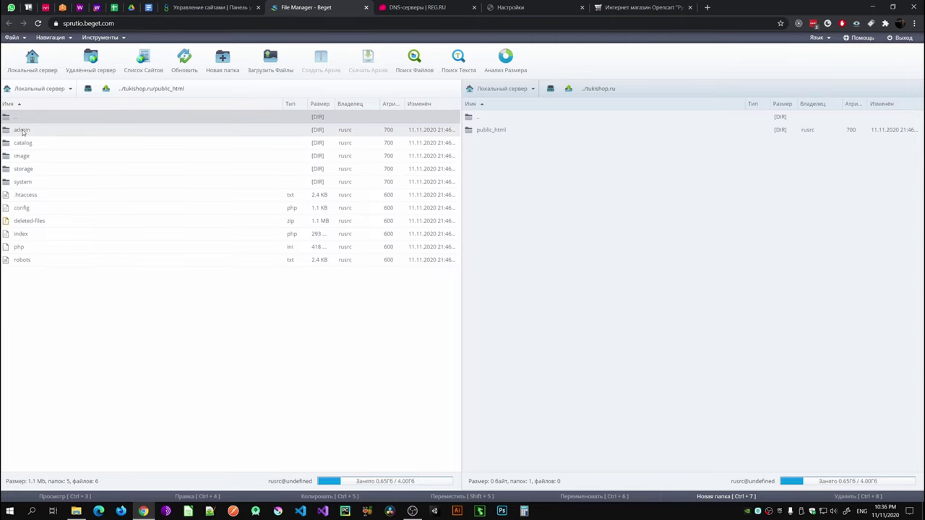
pyautogui.doubleClick(21, 131)
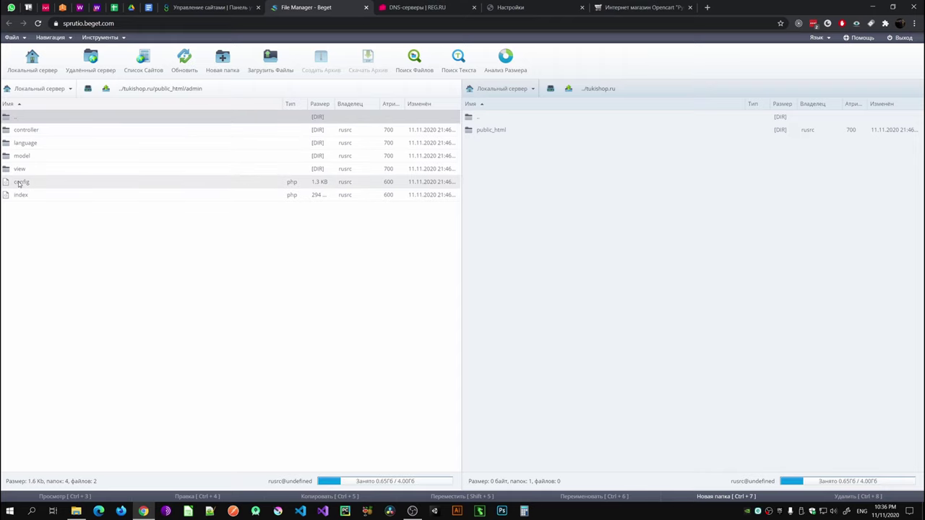
pyautogui.doubleClick(19, 118)
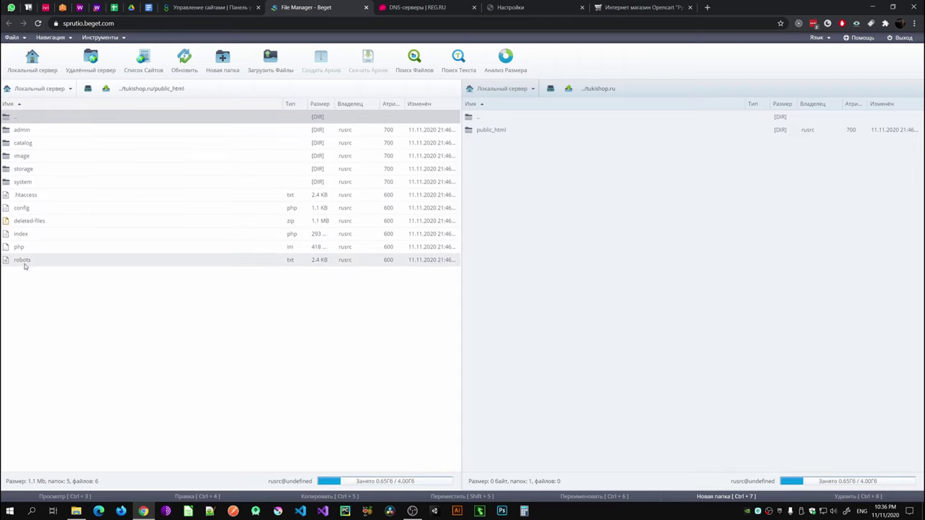
pyautogui.doubleClick(32, 211)
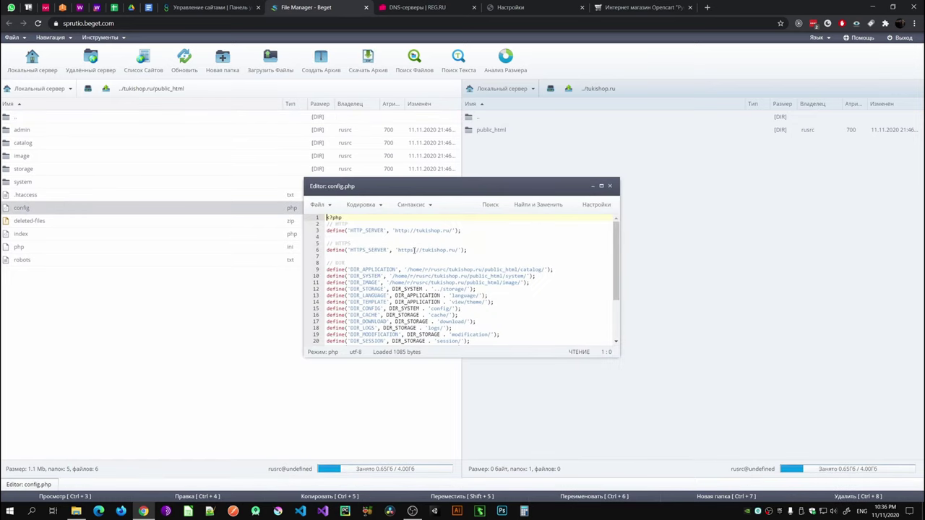
pyautogui.moveTo(413, 250); pyautogui.dragTo(391, 250)
pyautogui.click(609, 186)
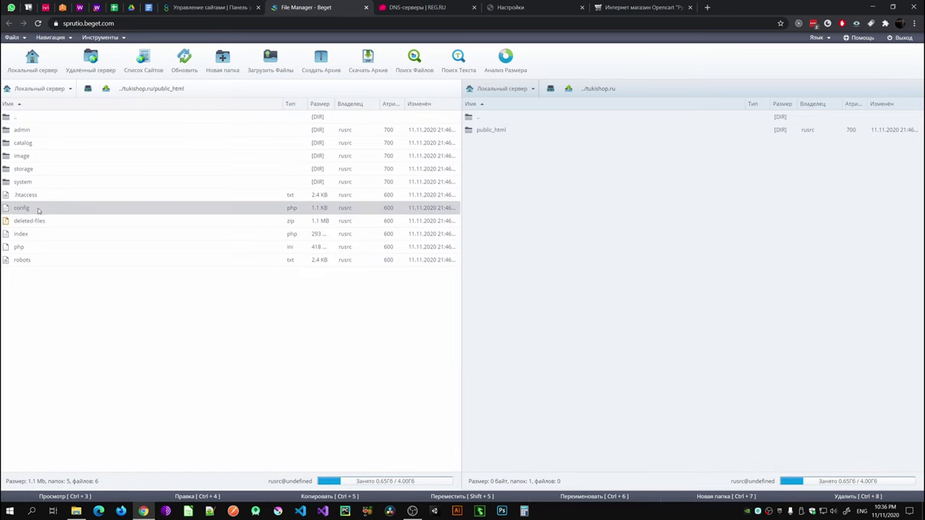
# Step: Switch HTTPS_SERVER and HTTPS_CATALOG in admin/config.php to https on lines 7 and 8, and save
pyautogui.click(20, 131)
pyautogui.doubleClick(20, 132)
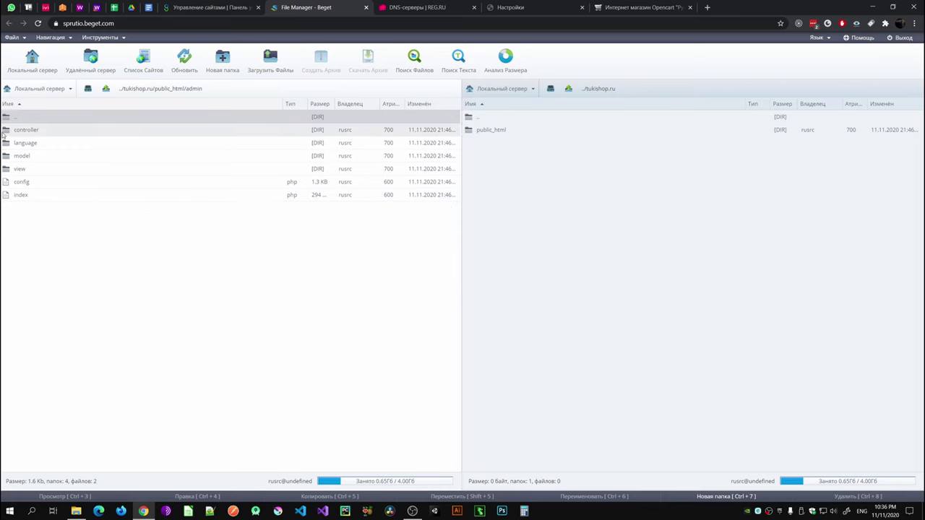
pyautogui.doubleClick(20, 183)
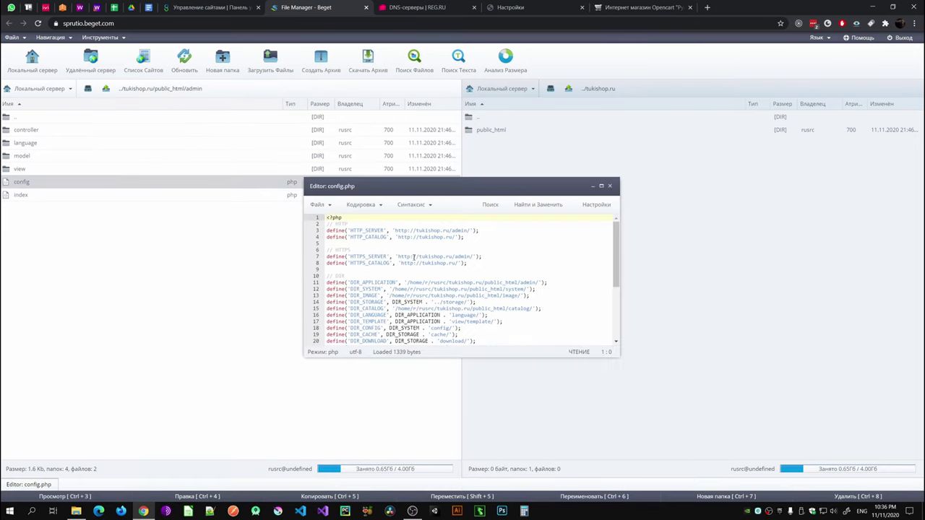
pyautogui.click(414, 257)
pyautogui.write('s')
pyautogui.click(416, 263)
pyautogui.write('s')
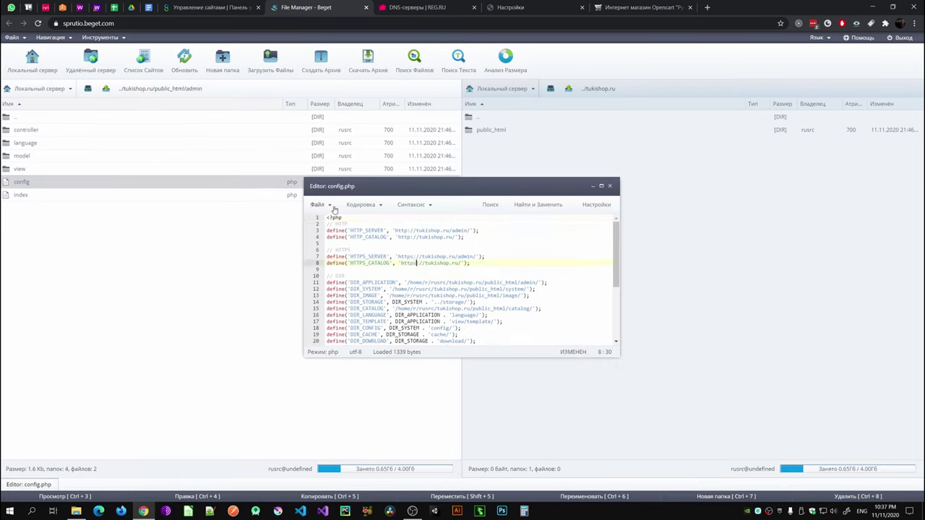
pyautogui.moveTo(482, 266); pyautogui.dragTo(325, 256)
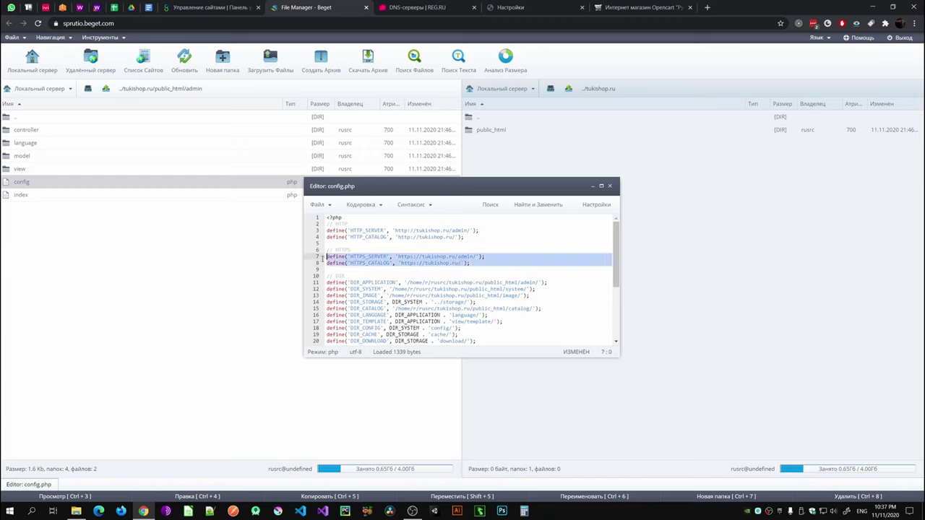
pyautogui.click(385, 245)
pyautogui.click(318, 204)
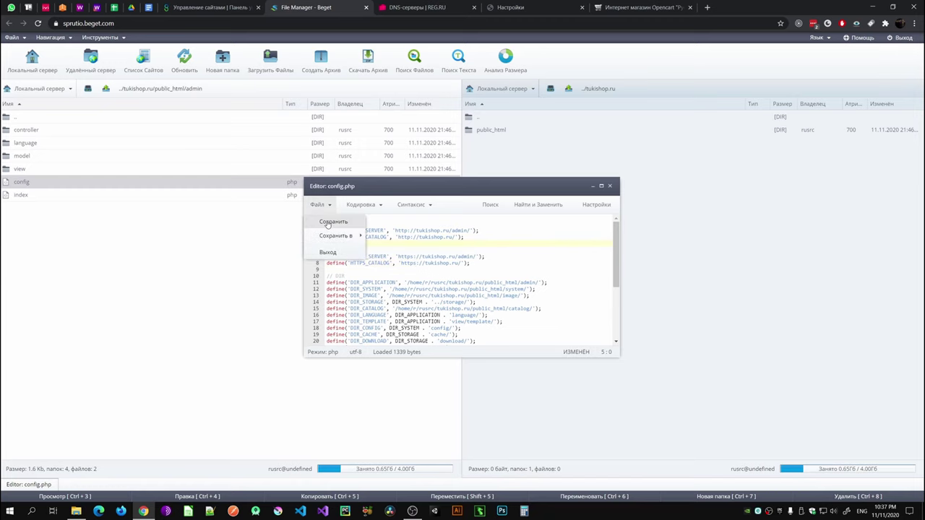
pyautogui.click(321, 221)
pyautogui.click(612, 8)
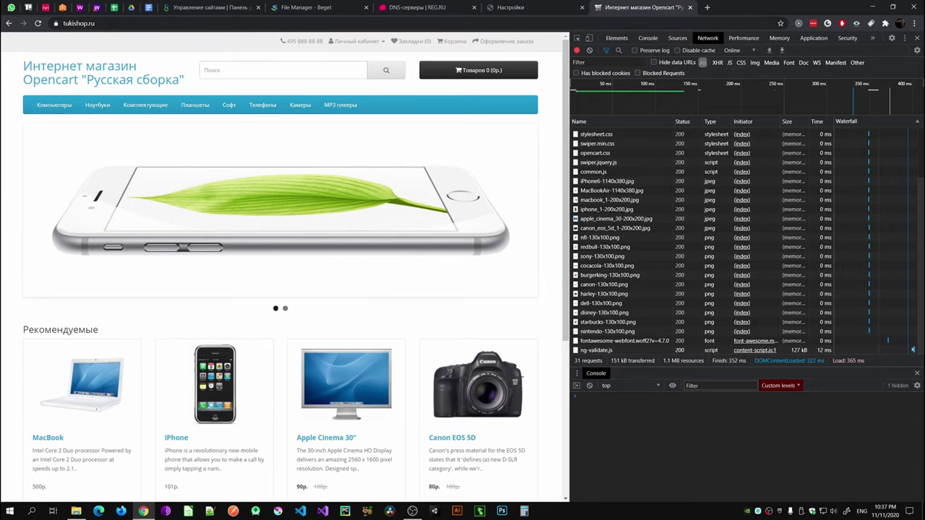
# Step: Reload tukishop.ru and confirm the http request returns 301 and the https request 200
pyautogui.click(39, 23)
pyautogui.click(78, 23)
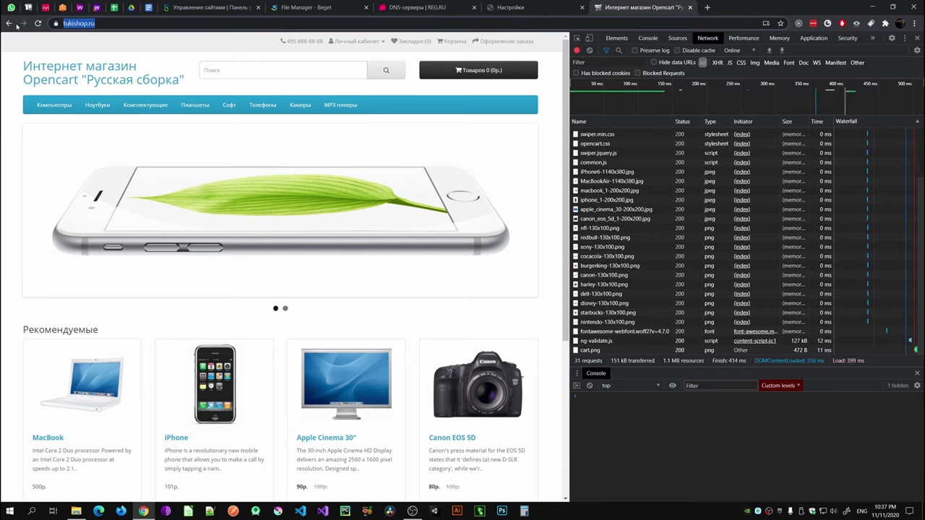
pyautogui.press('Right')
pyautogui.press('Return')
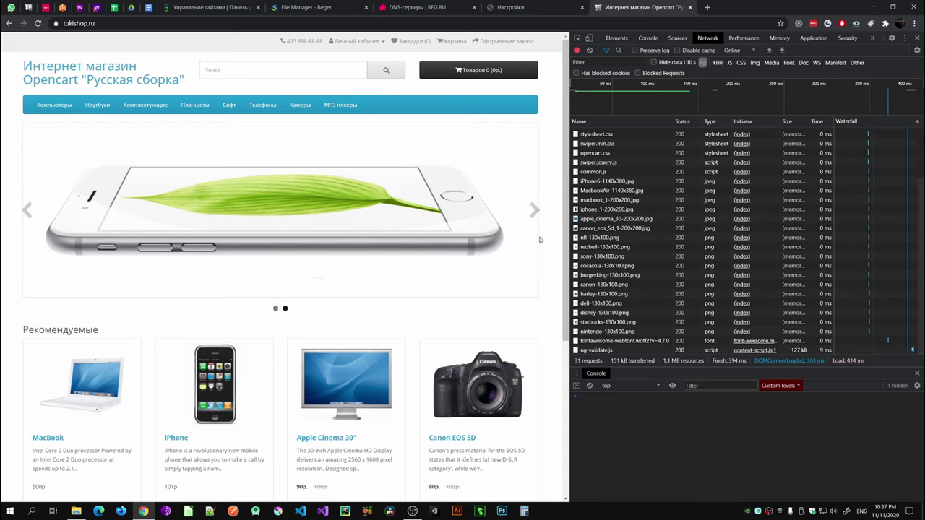
pyautogui.scroll(3, 650, 217)
pyautogui.click(593, 134)
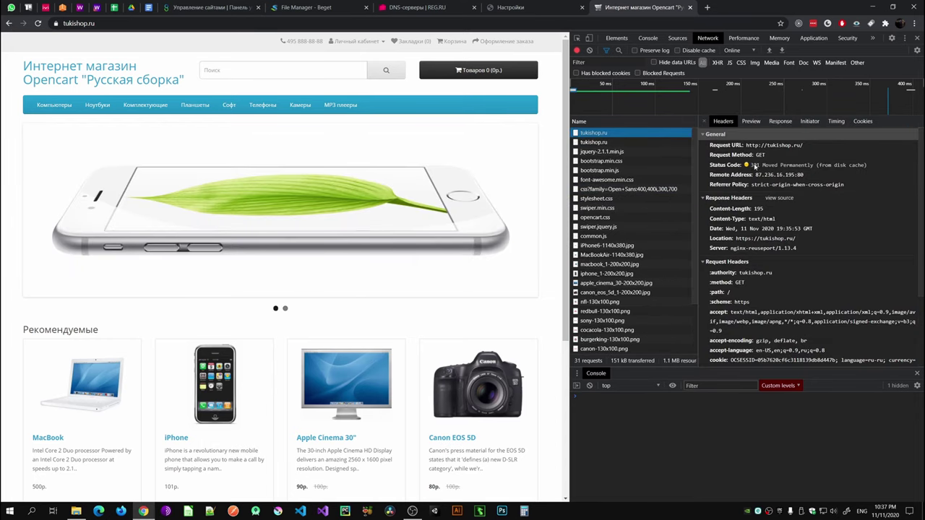
pyautogui.click(755, 166)
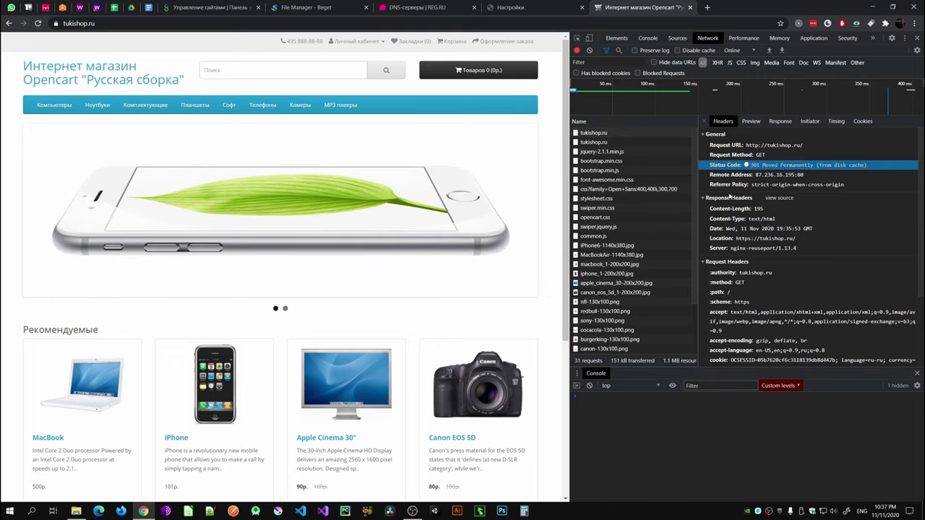
pyautogui.click(587, 142)
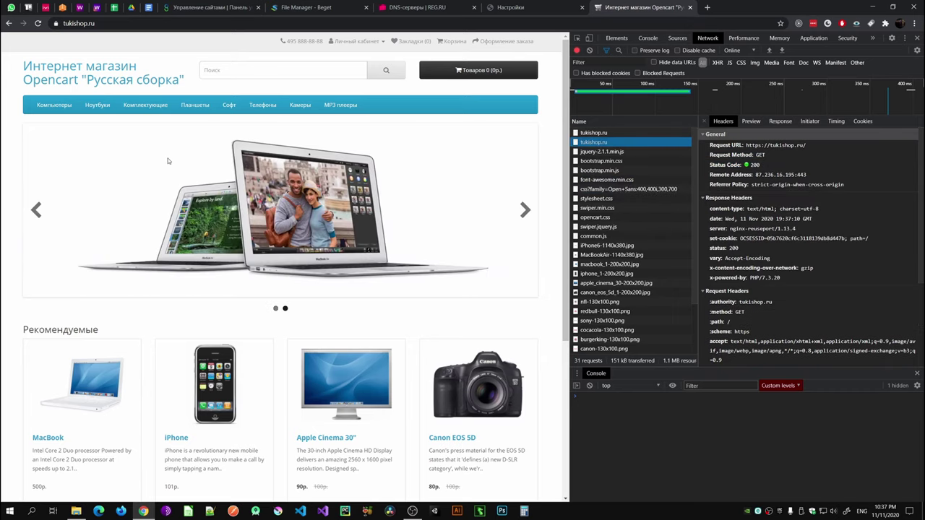
# Step: Reload the now fully styled storefront and narrow DevTools to widen the page
pyautogui.press('F5')
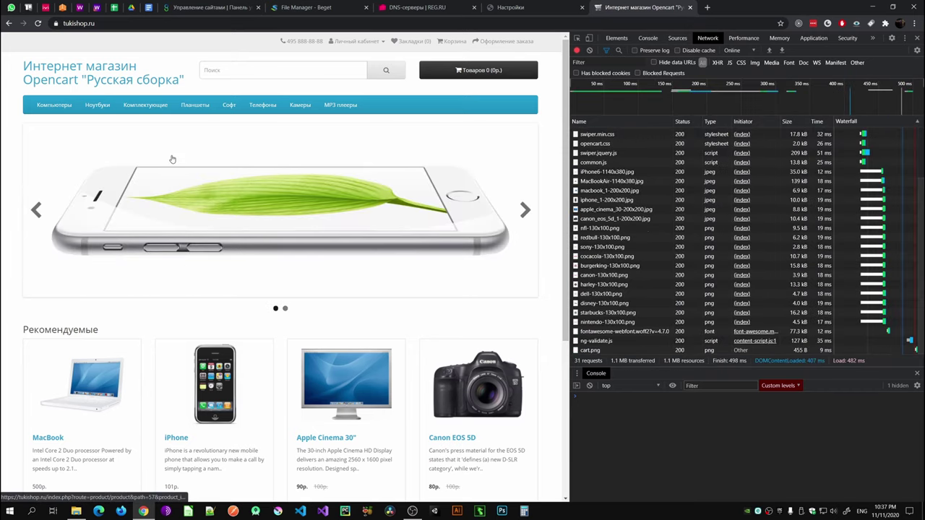
pyautogui.scroll(-3, 181, 202)
pyautogui.scroll(3, 190, 226)
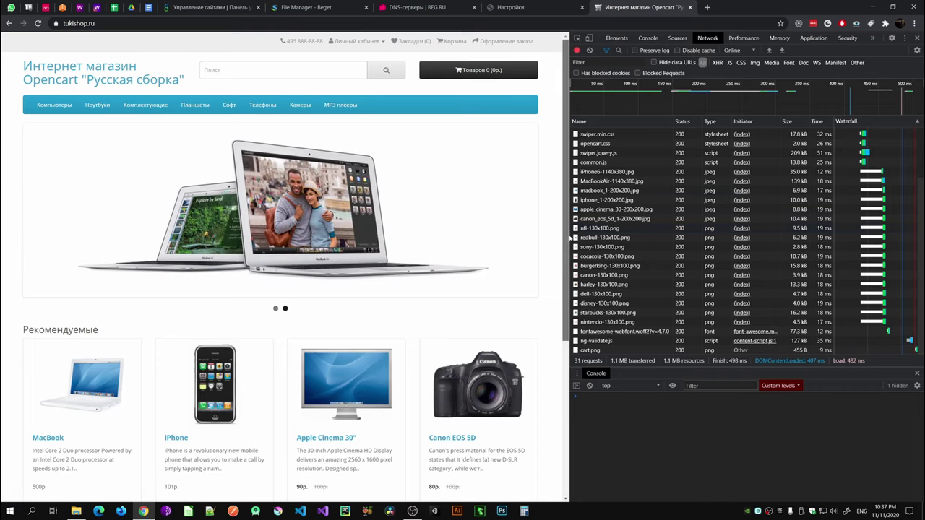
pyautogui.moveTo(569, 236); pyautogui.dragTo(700, 236)
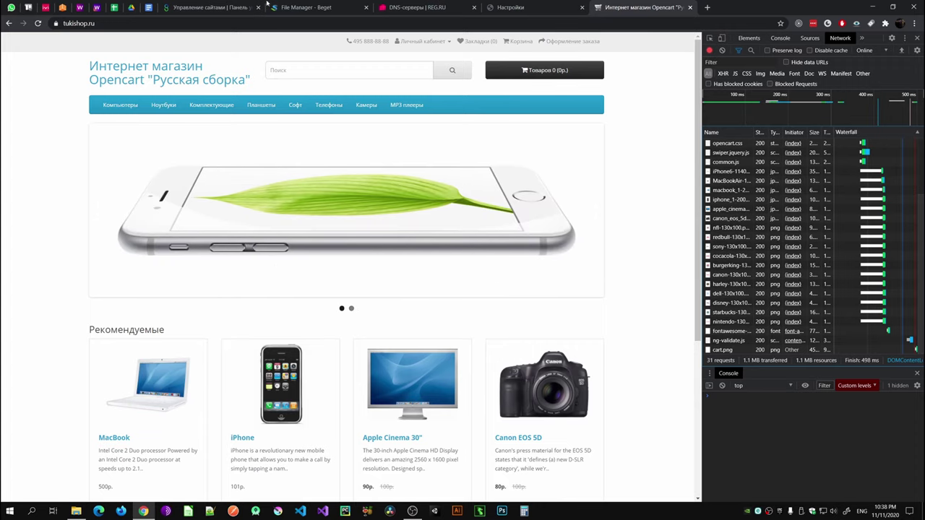
pyautogui.click(209, 7)
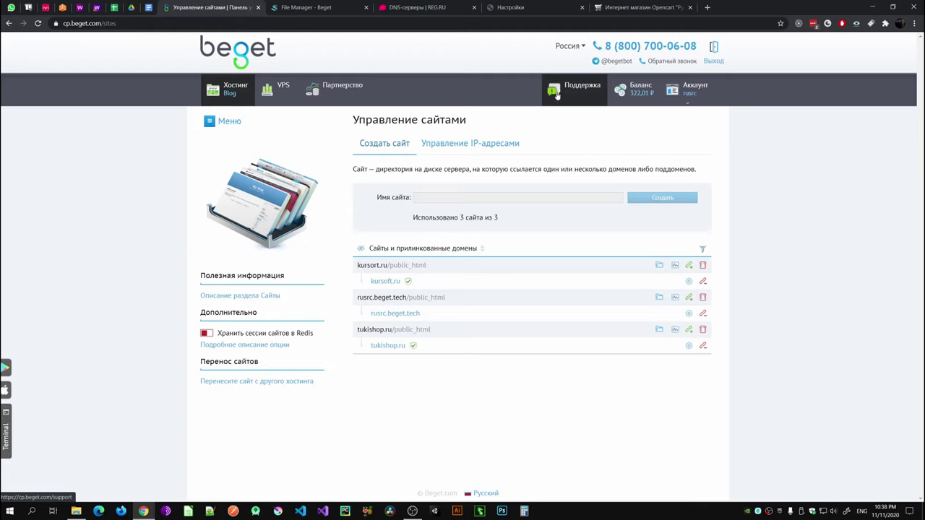
pyautogui.click(568, 92)
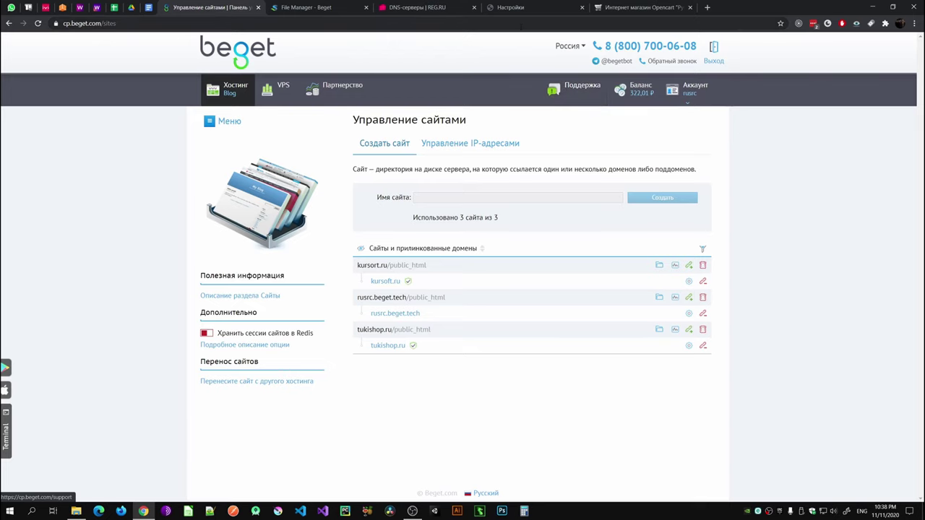
pyautogui.click(606, 9)
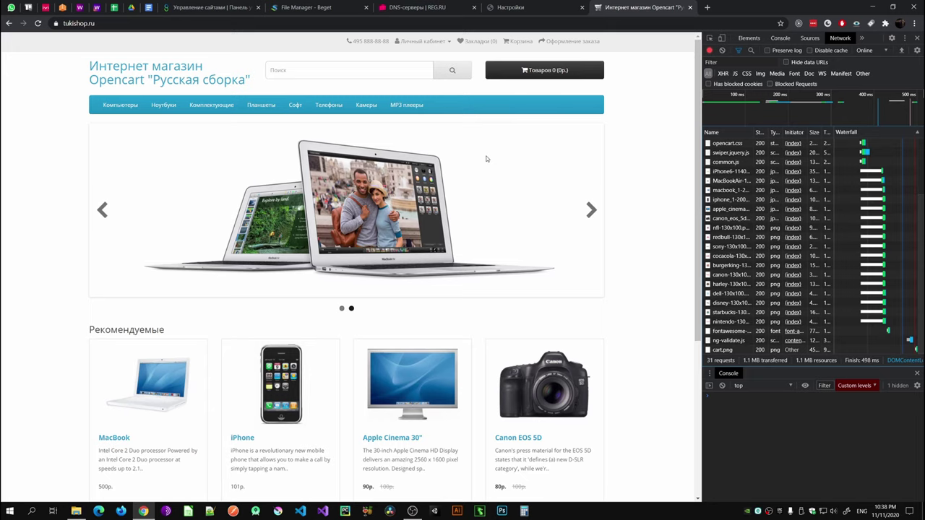